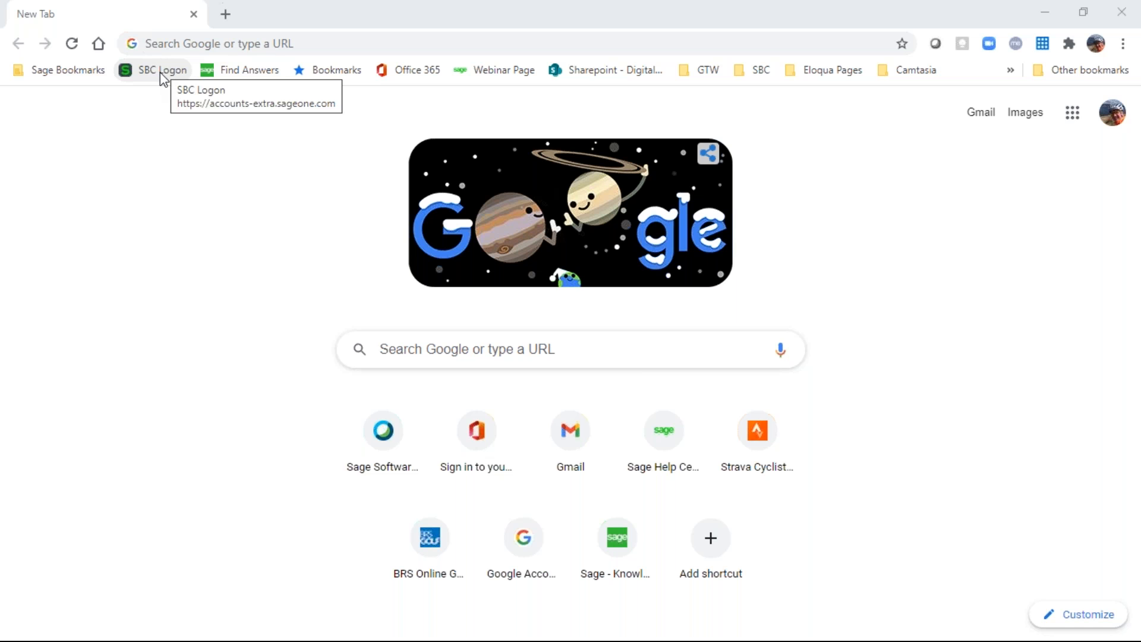
# Open the Sage Business Cloud Accounting site for the United Kingdom and log in with the saved account credentials
pyautogui.click(160, 74)
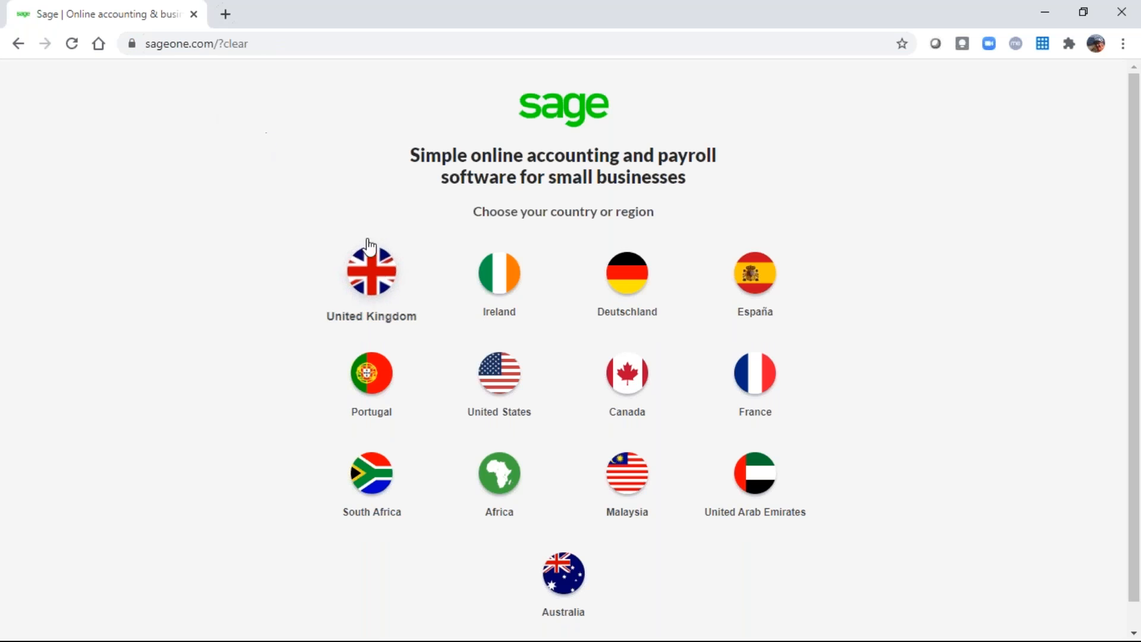
pyautogui.click(379, 268)
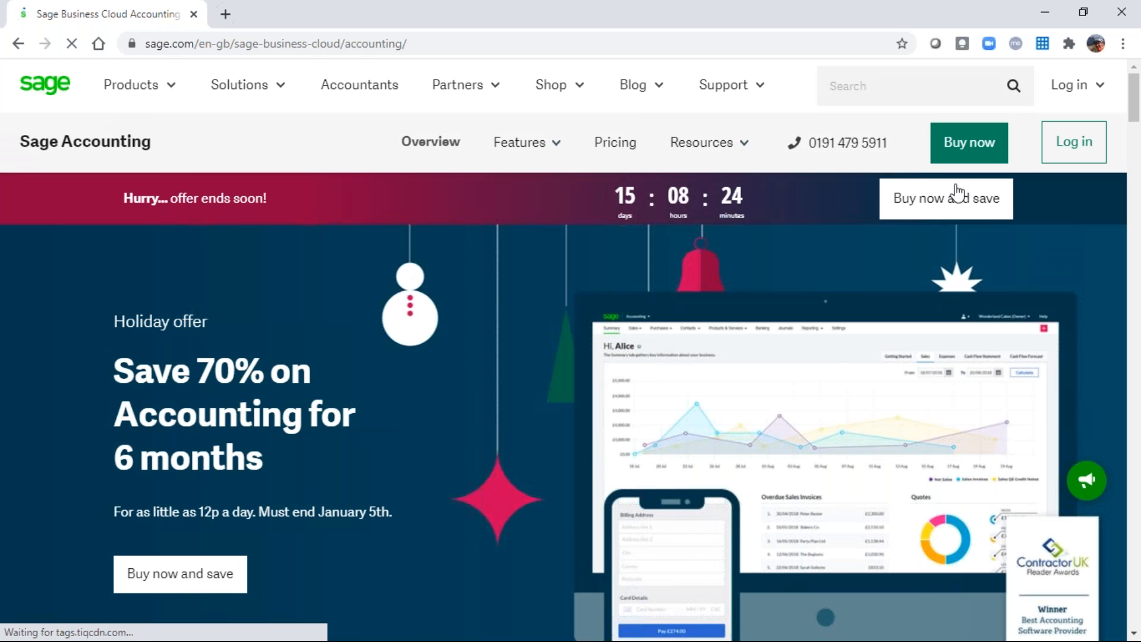
pyautogui.click(1080, 152)
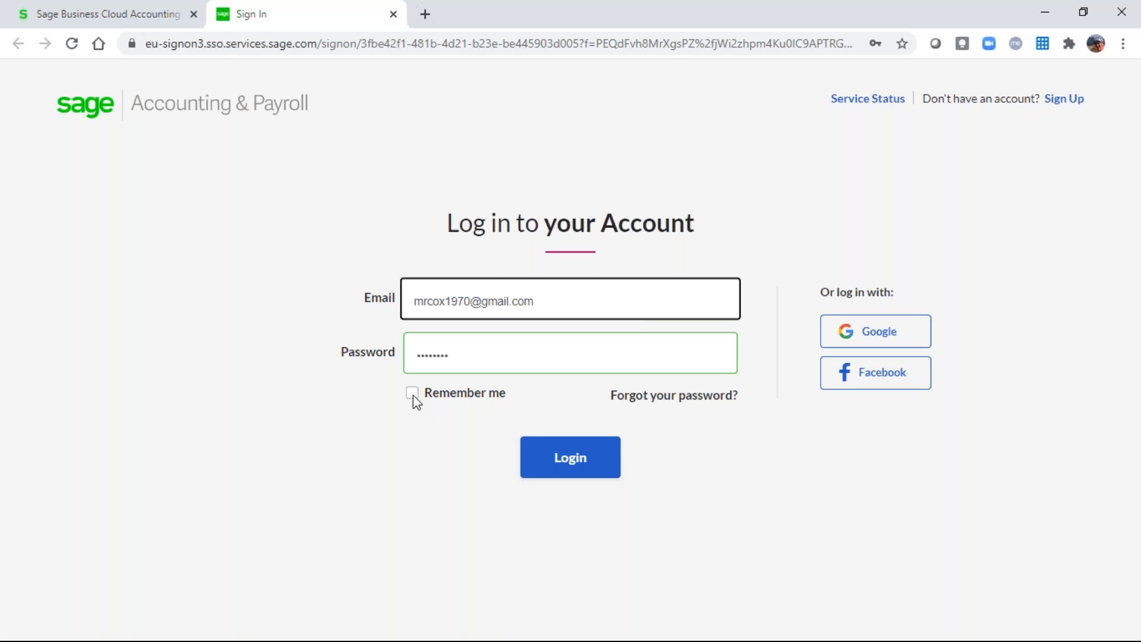
pyautogui.click(582, 468)
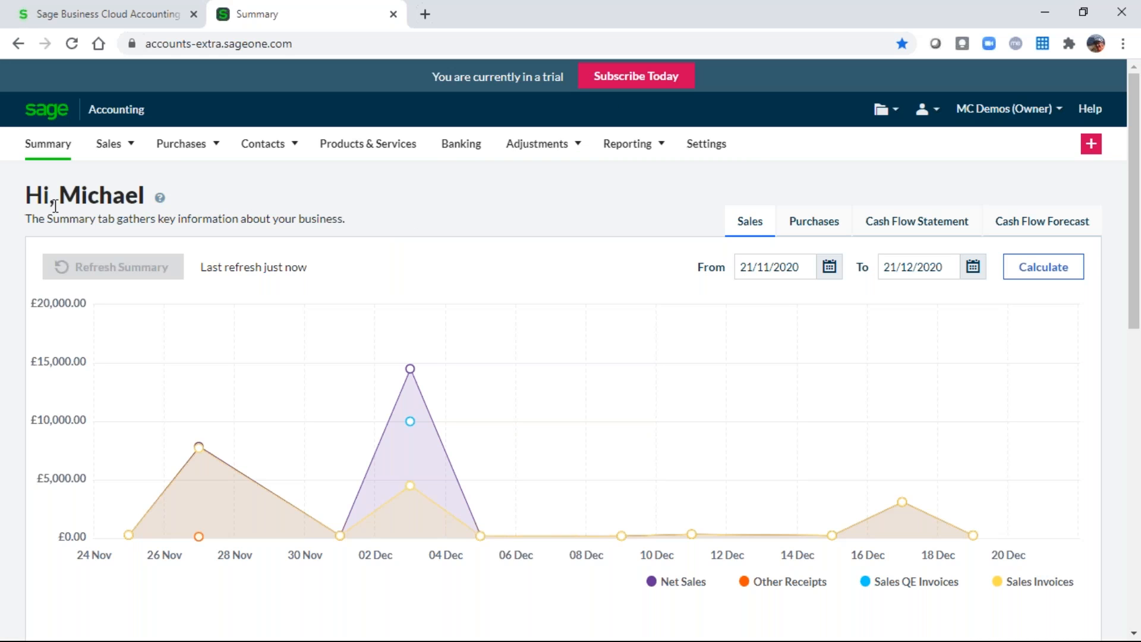
# View the help article about the Summary tab, and close it to return to the accounting summary
pyautogui.click(159, 197)
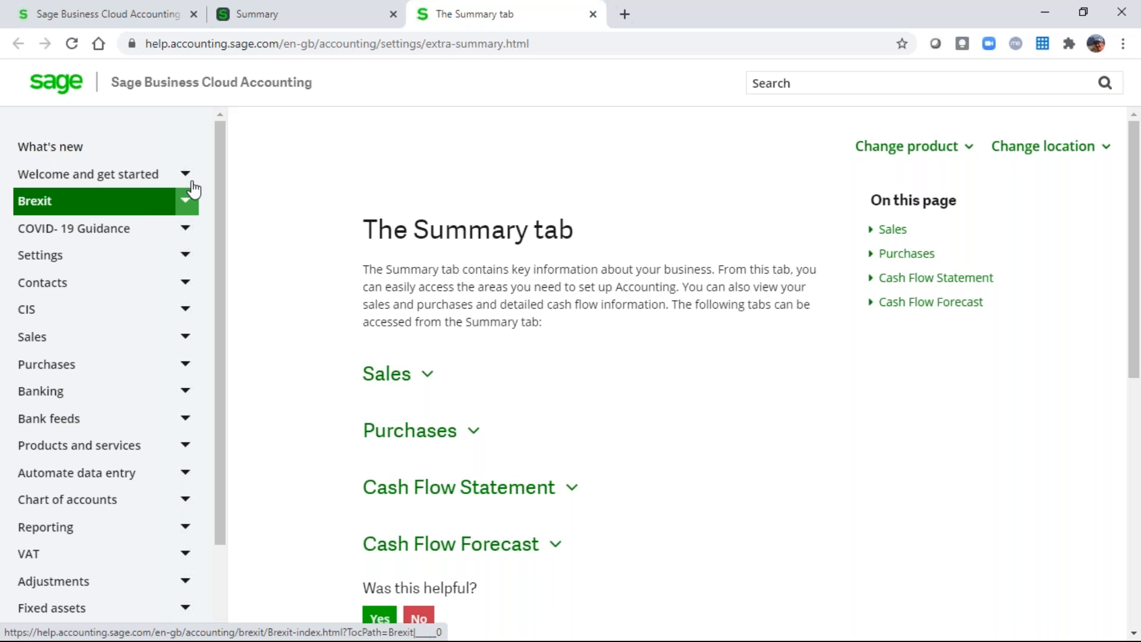
pyautogui.click(593, 14)
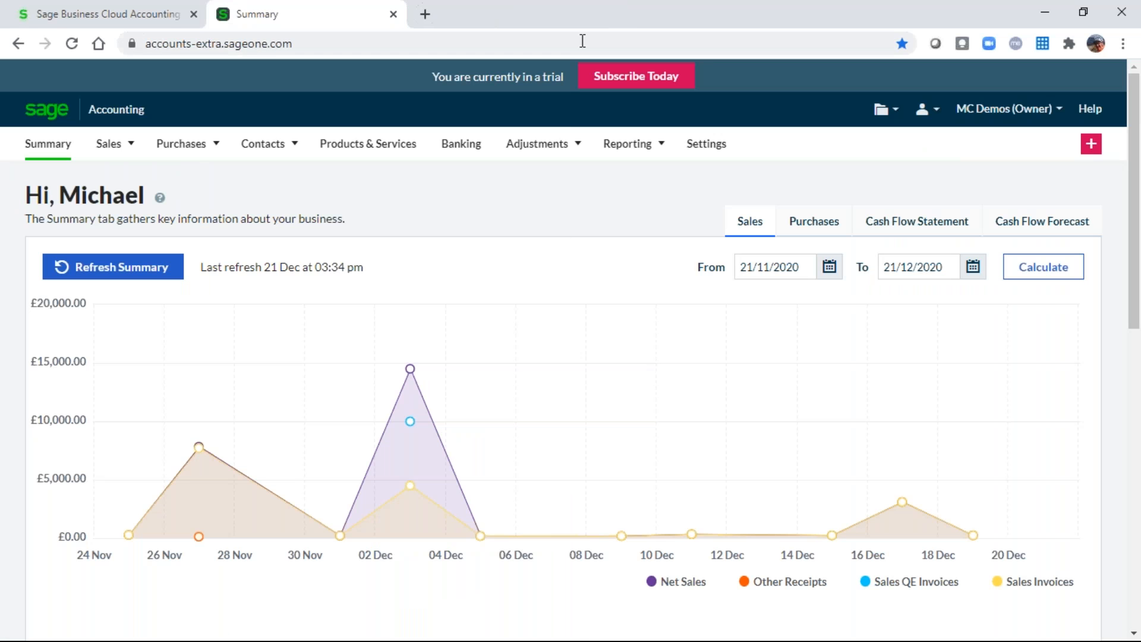
# Open the Sage Accounting help centre and view the support contact options on its Get in touch page
pyautogui.click(1087, 113)
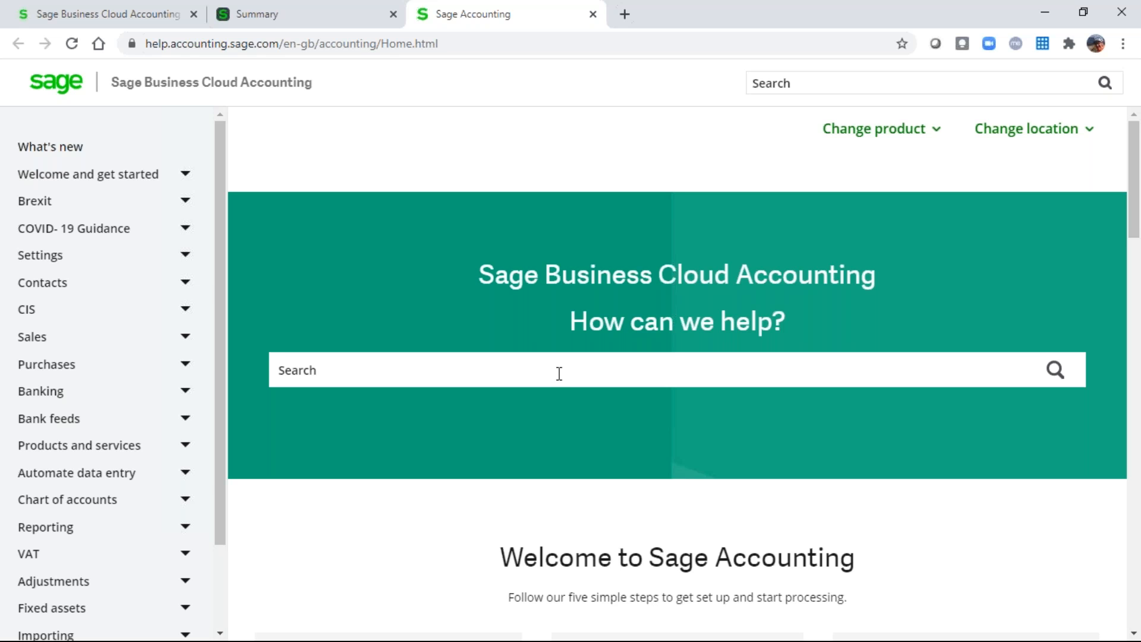
pyautogui.moveTo(1134, 181); pyautogui.dragTo(1139, 575)
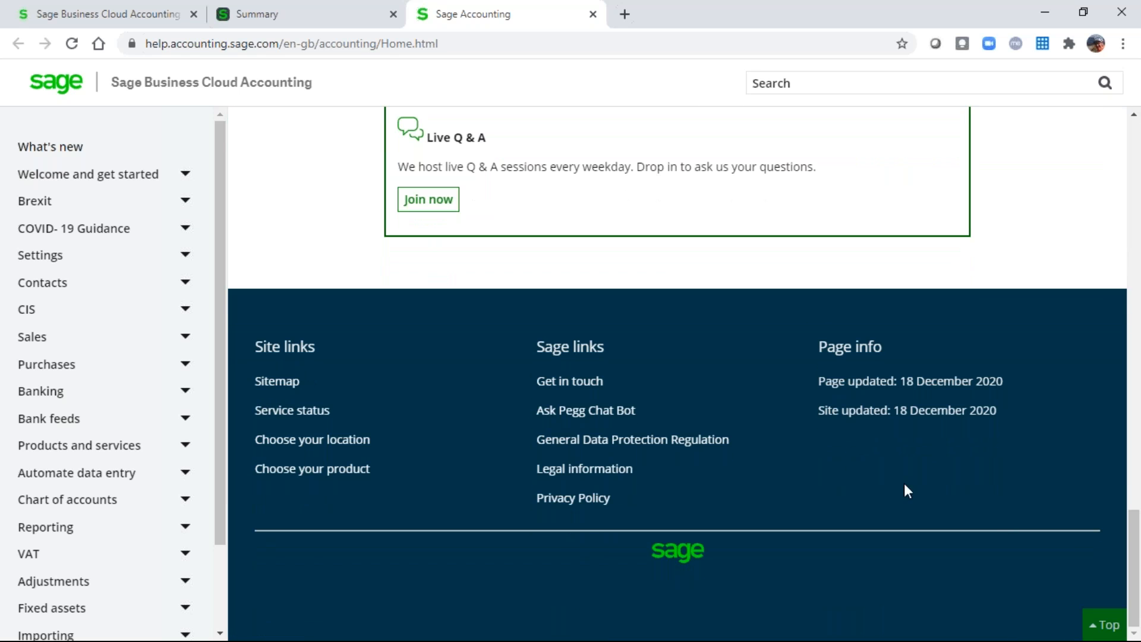
pyautogui.click(569, 381)
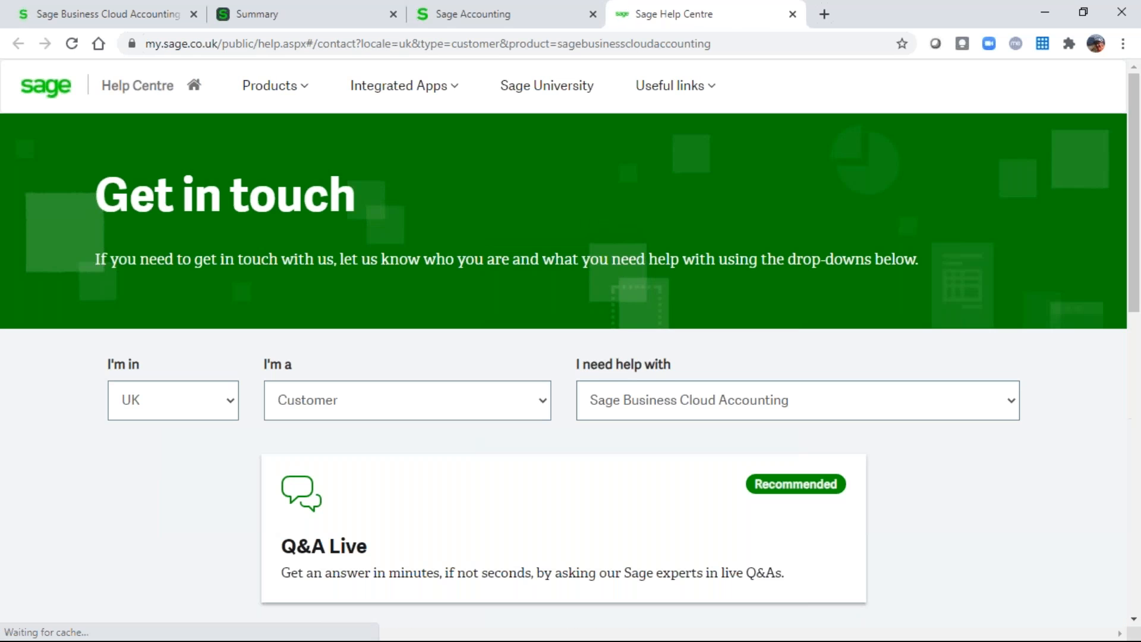
pyautogui.scroll(-4, 986, 479)
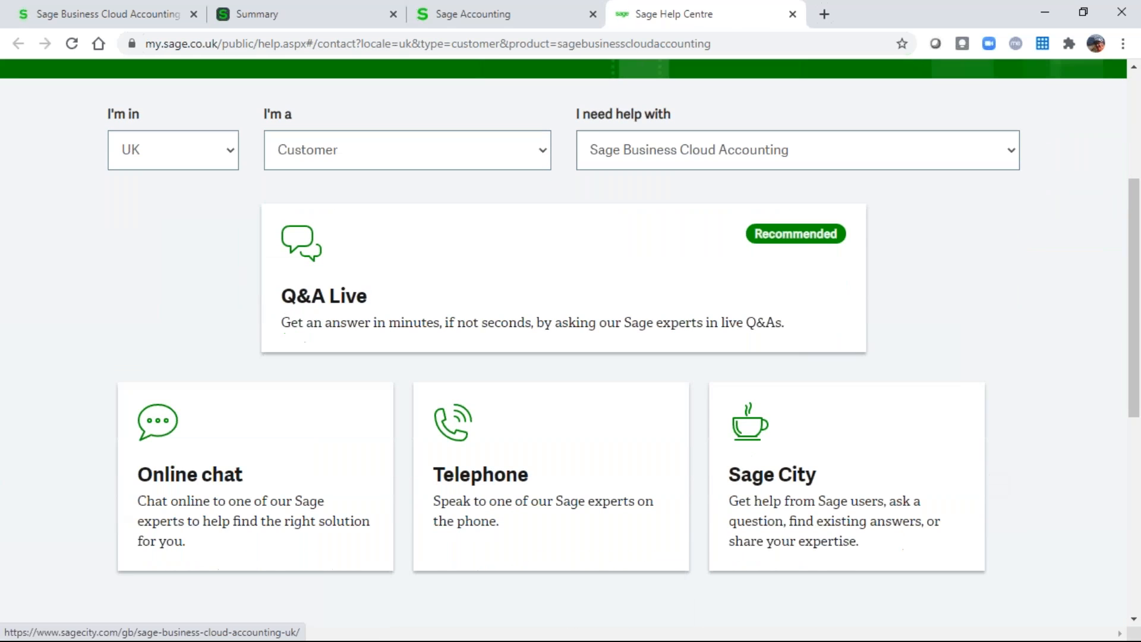
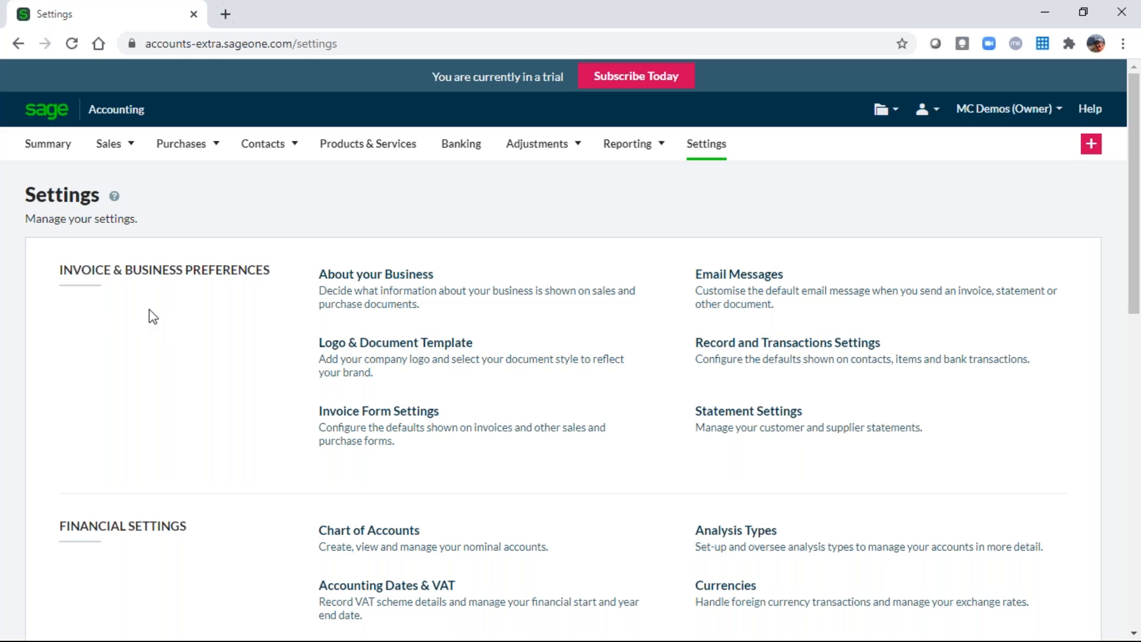
# Open the Logo & Document Template settings and review the product and service template layouts and the logo upload options
pyautogui.click(417, 369)
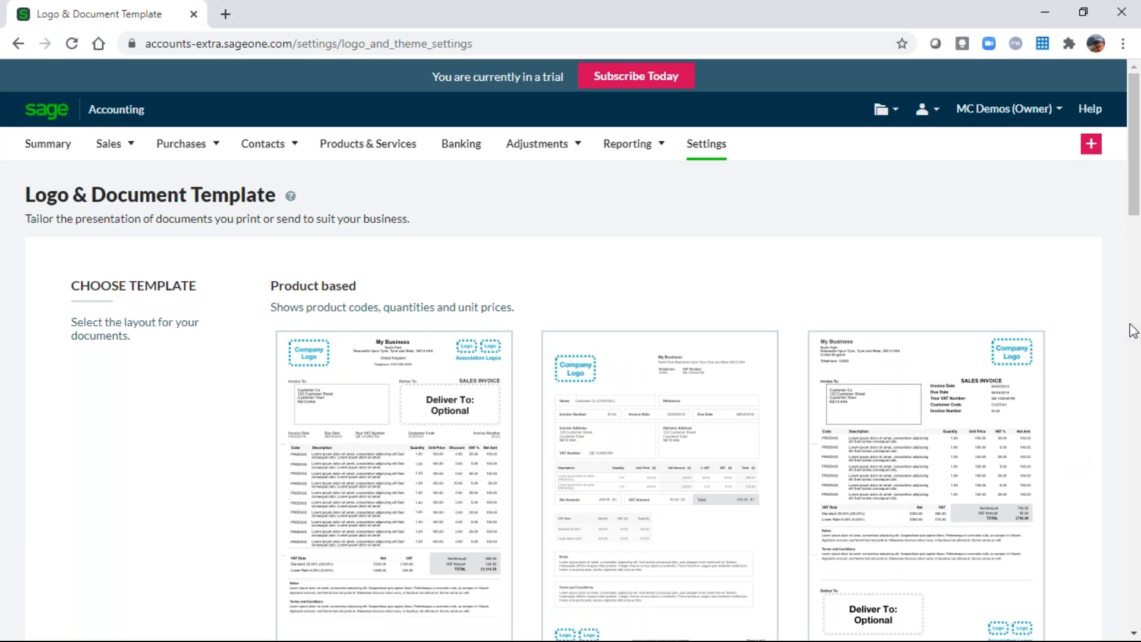
pyautogui.moveTo(1130, 181); pyautogui.dragTo(1124, 305)
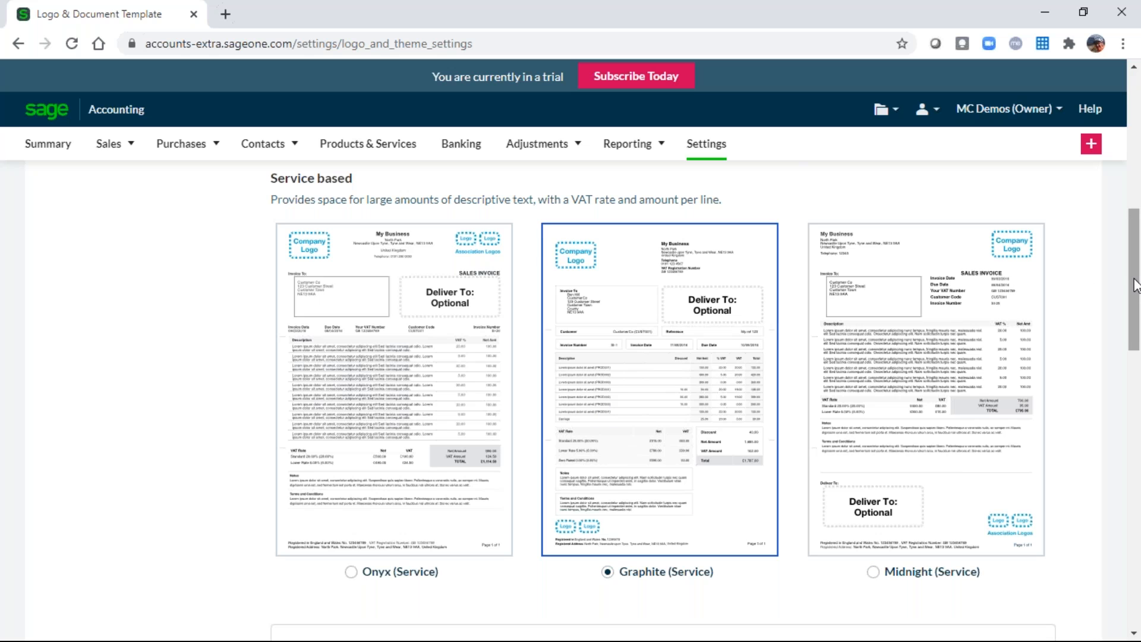
pyautogui.moveTo(1135, 286); pyautogui.dragTo(1136, 427)
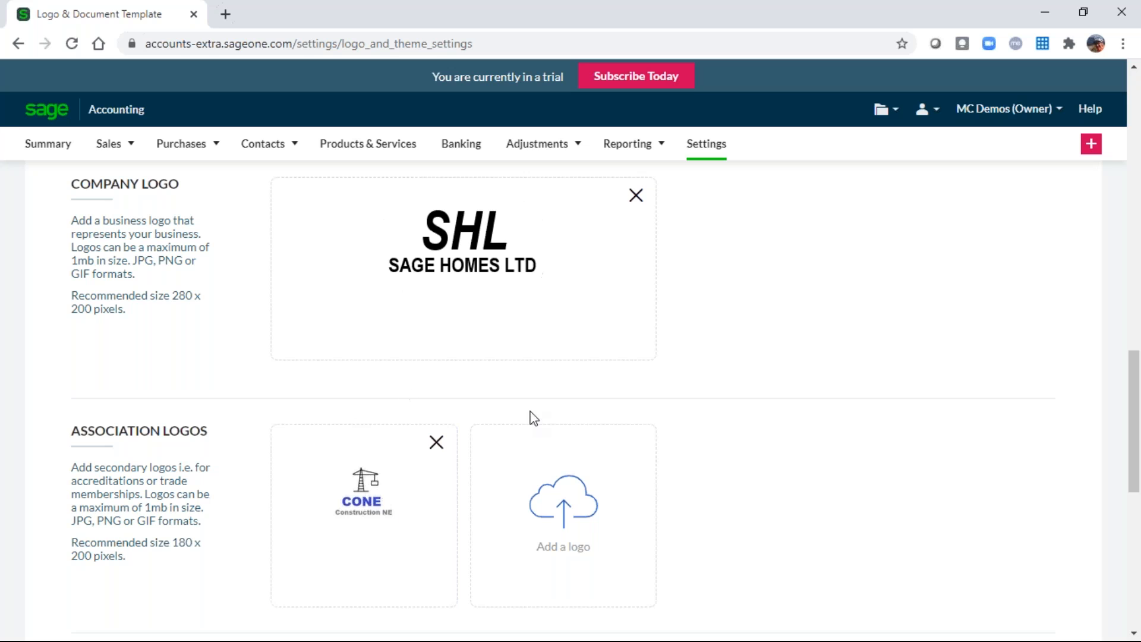
pyautogui.click(574, 508)
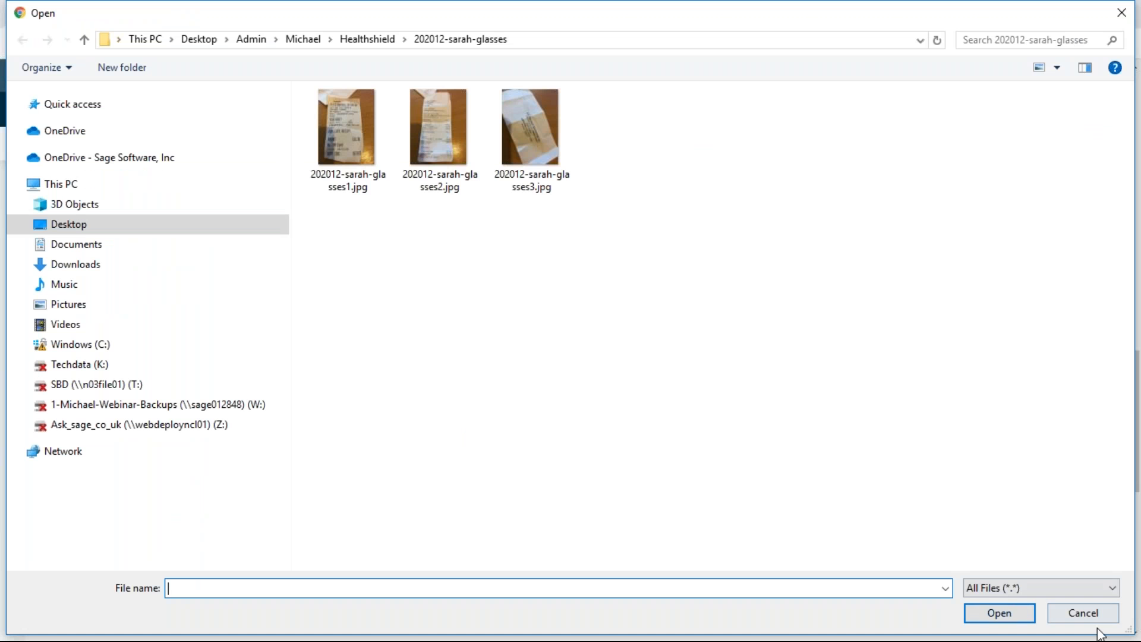
pyautogui.click(1090, 615)
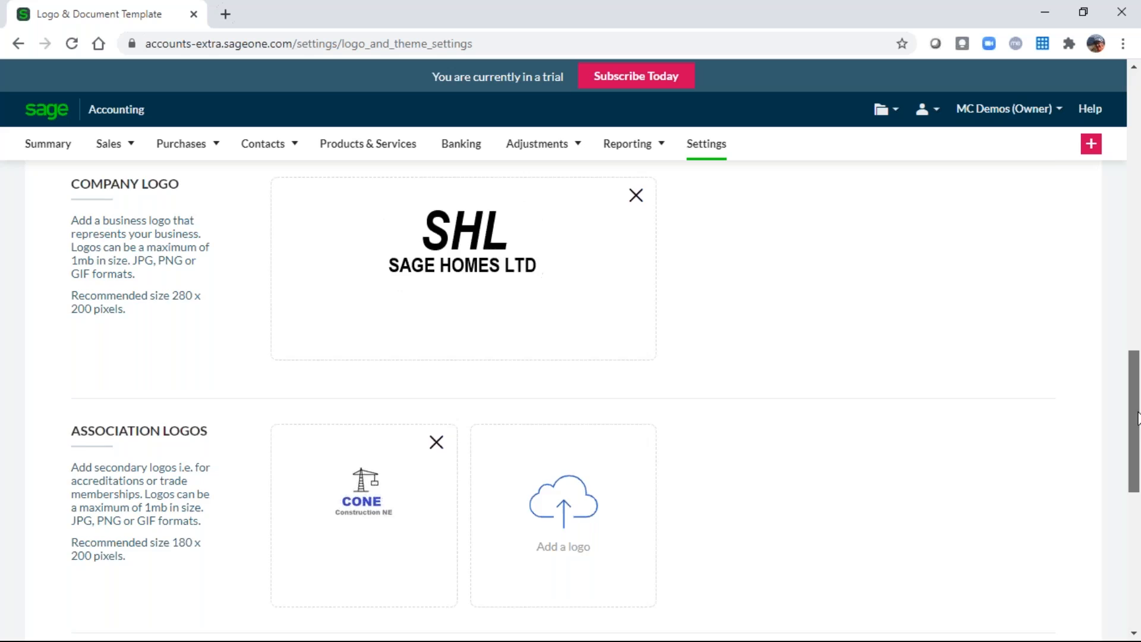
pyautogui.scroll(8, 1137, 418)
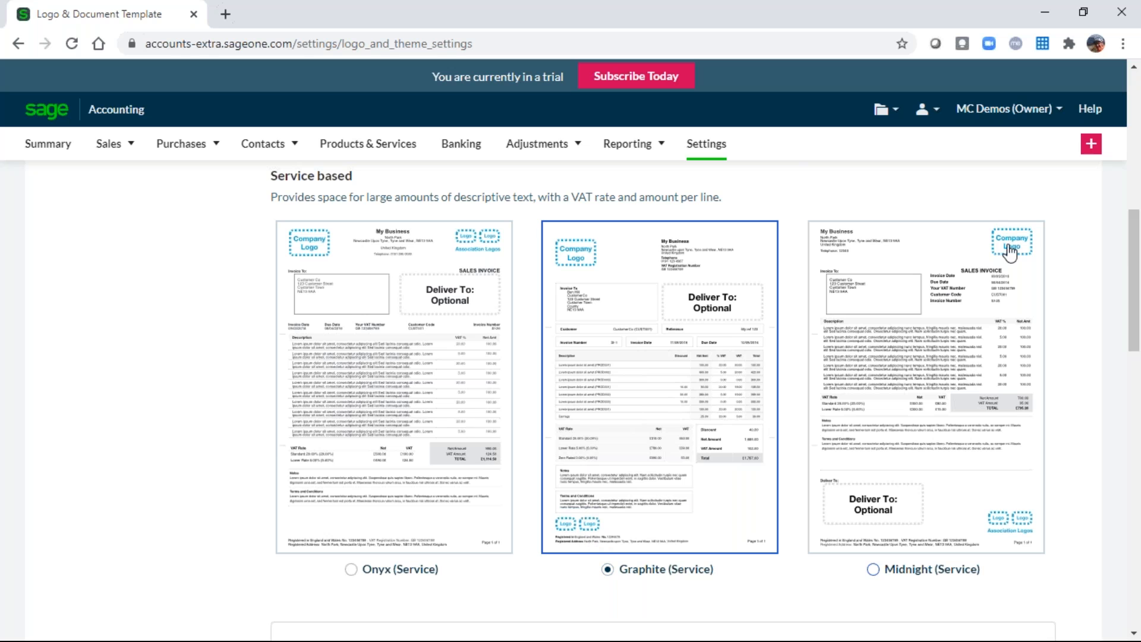
# Choose the light grey theme colour for the documents and save the logo and document template settings
pyautogui.moveTo(1130, 265); pyautogui.dragTo(1132, 513)
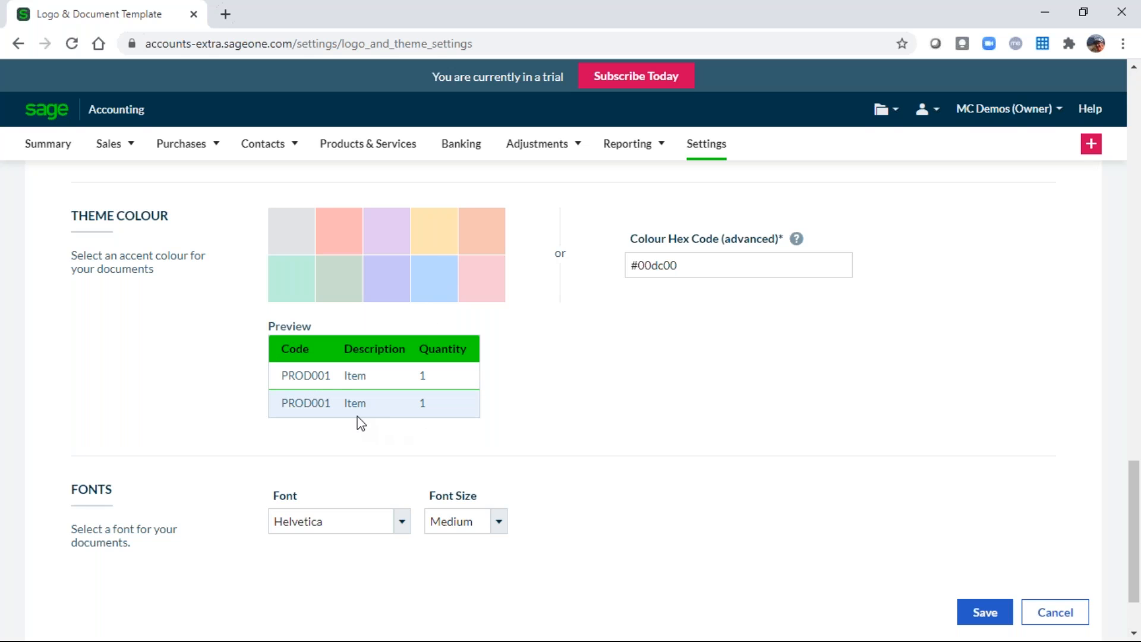
pyautogui.click(302, 242)
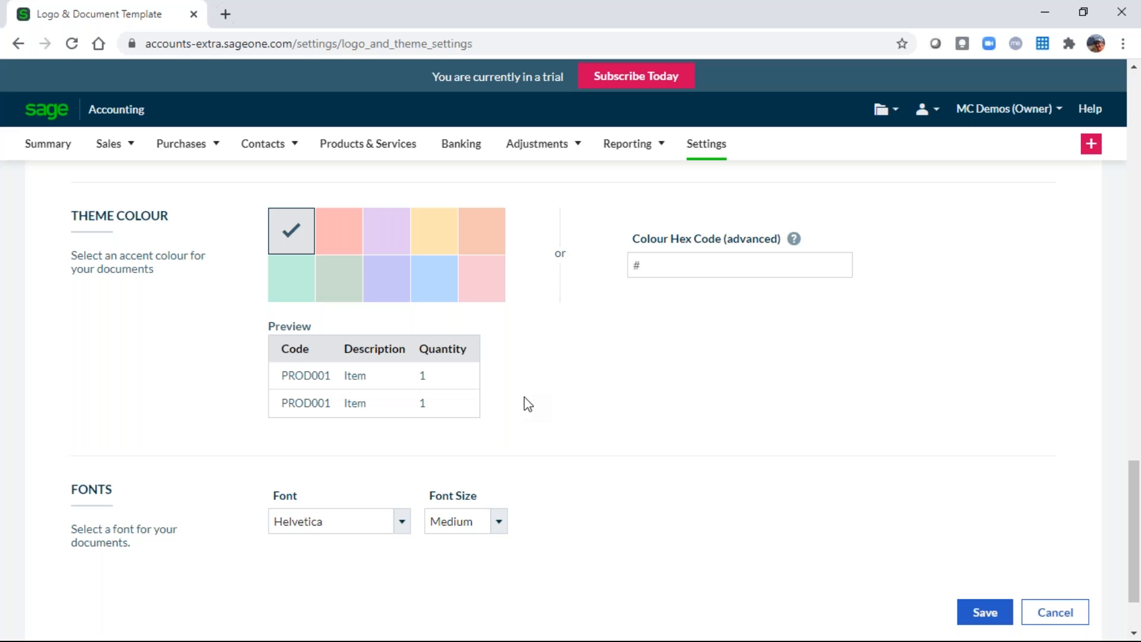
pyautogui.click(745, 265)
pyautogui.click(984, 611)
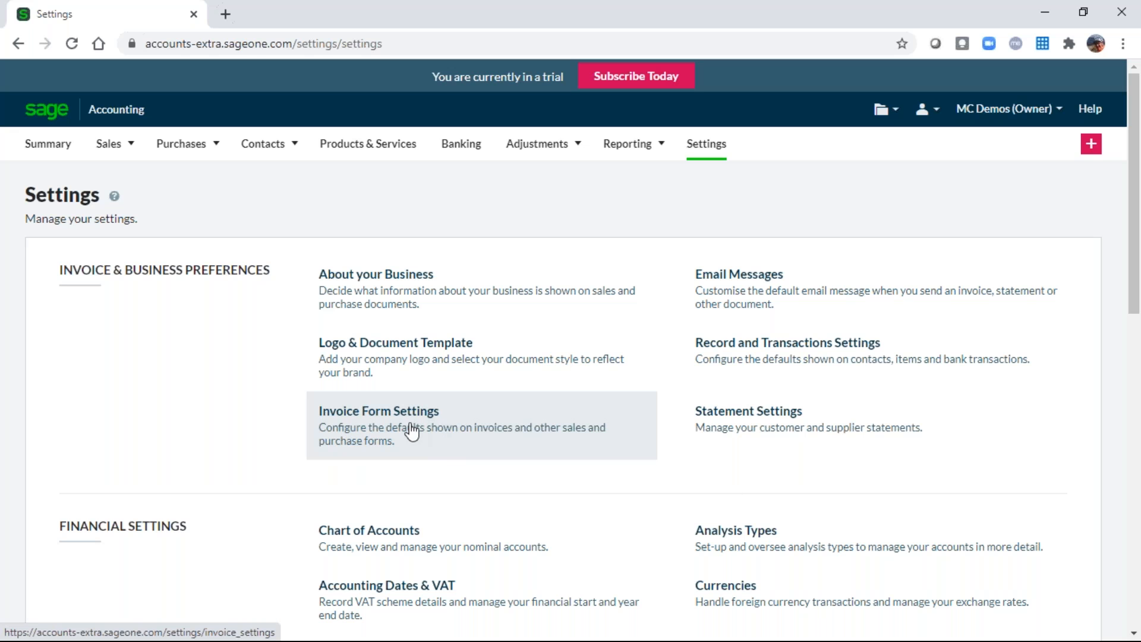
# Open the Invoice Form Settings, review the document headings, numbering, contact details, terms and notes, and save the settings
pyautogui.click(391, 436)
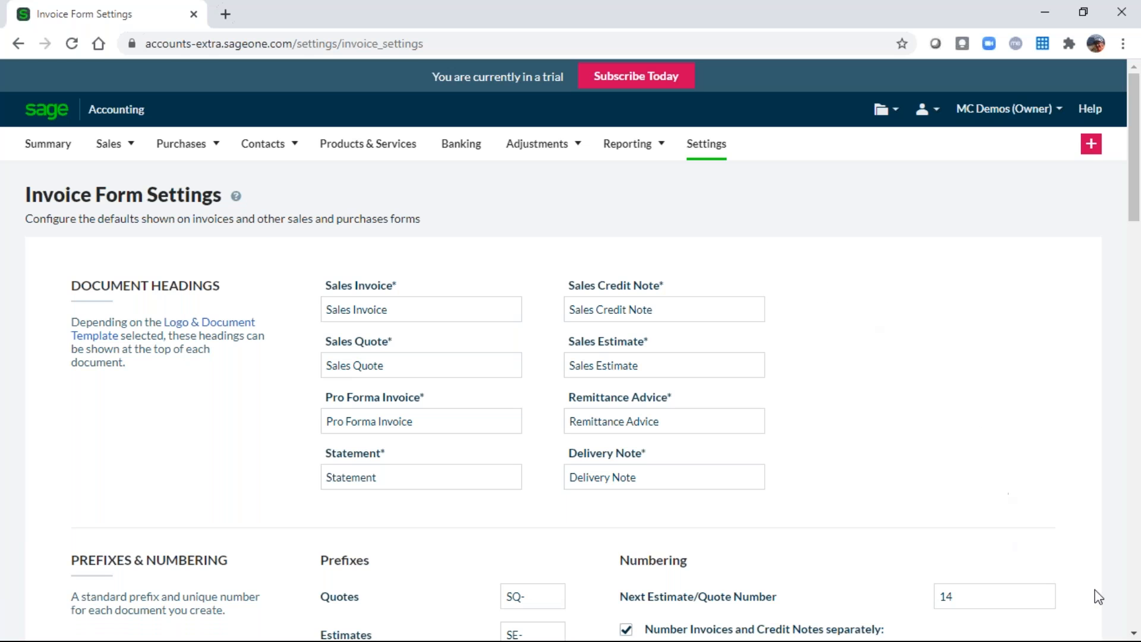
pyautogui.click(1134, 635)
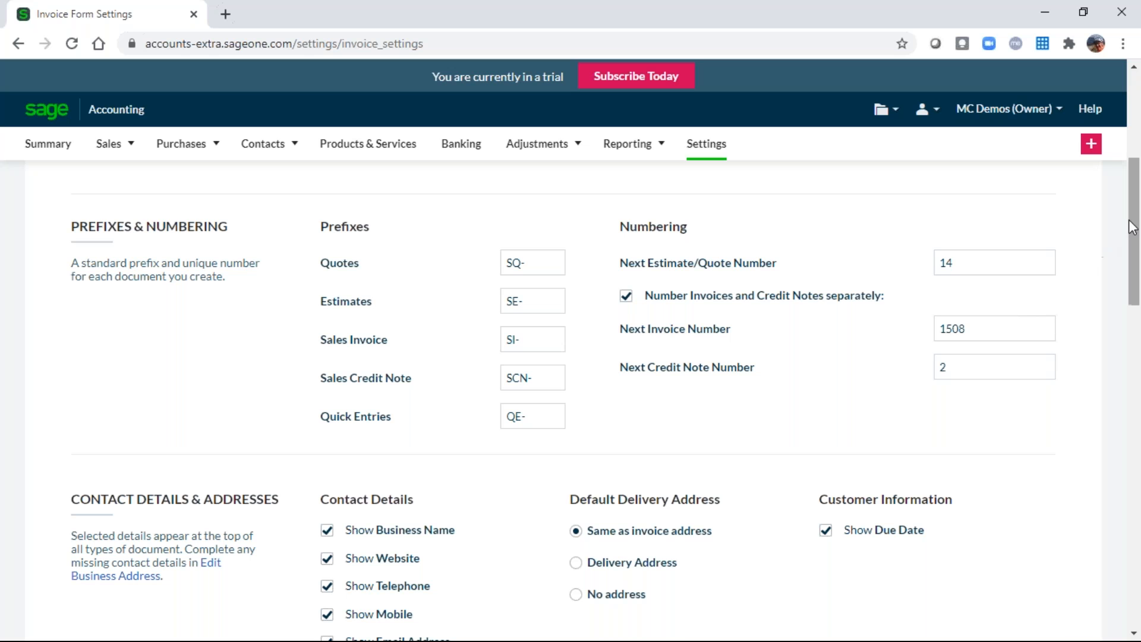
pyautogui.moveTo(1134, 225); pyautogui.dragTo(1138, 462)
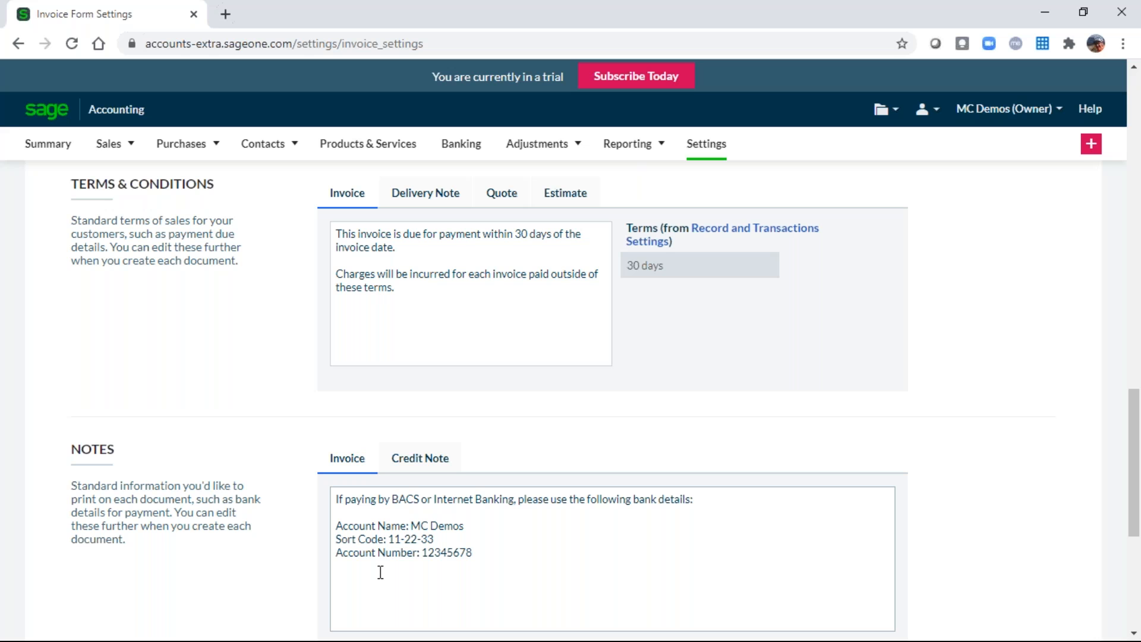
pyautogui.click(433, 215)
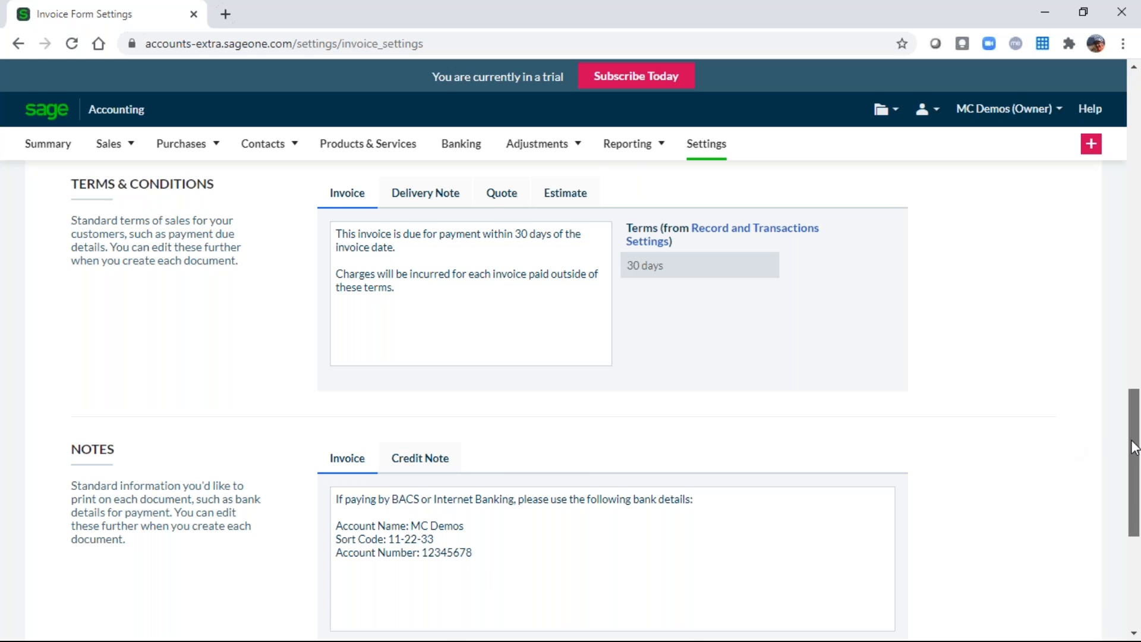
pyautogui.moveTo(1133, 464); pyautogui.dragTo(1133, 552)
pyautogui.click(987, 517)
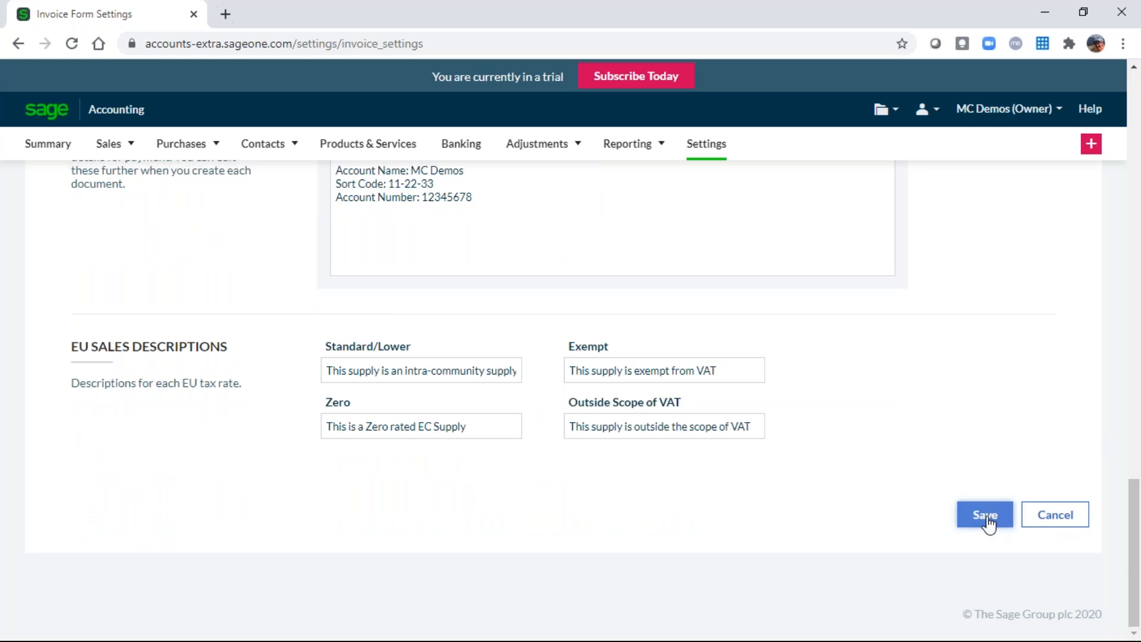
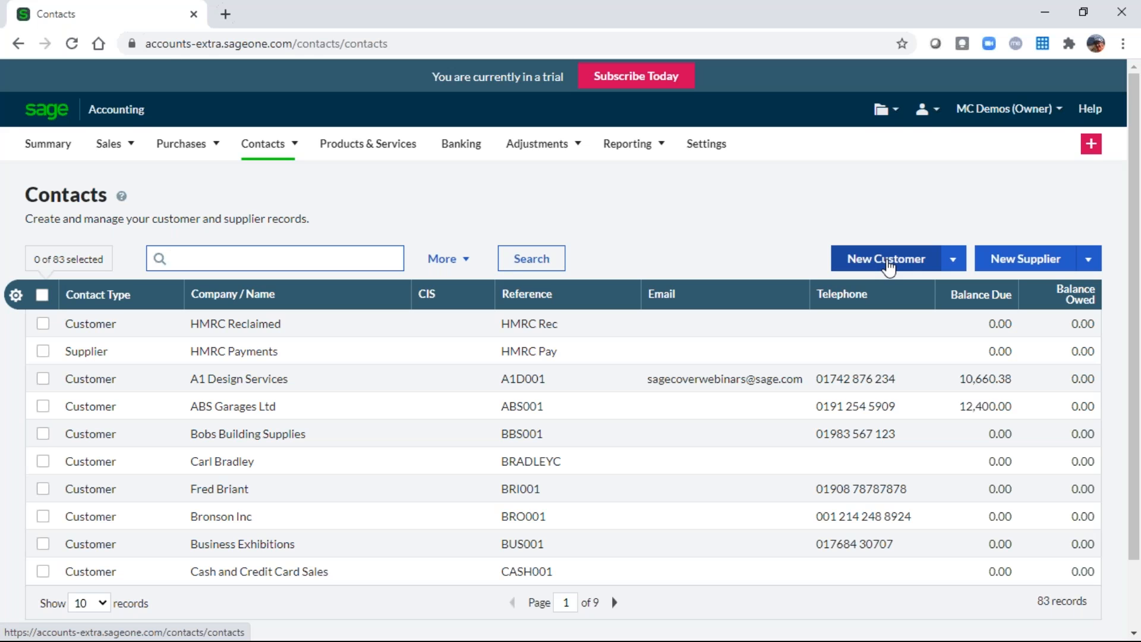
# Open a new customer record form, review its account, delivery address and payment details fields, and close it without saving
pyautogui.click(888, 267)
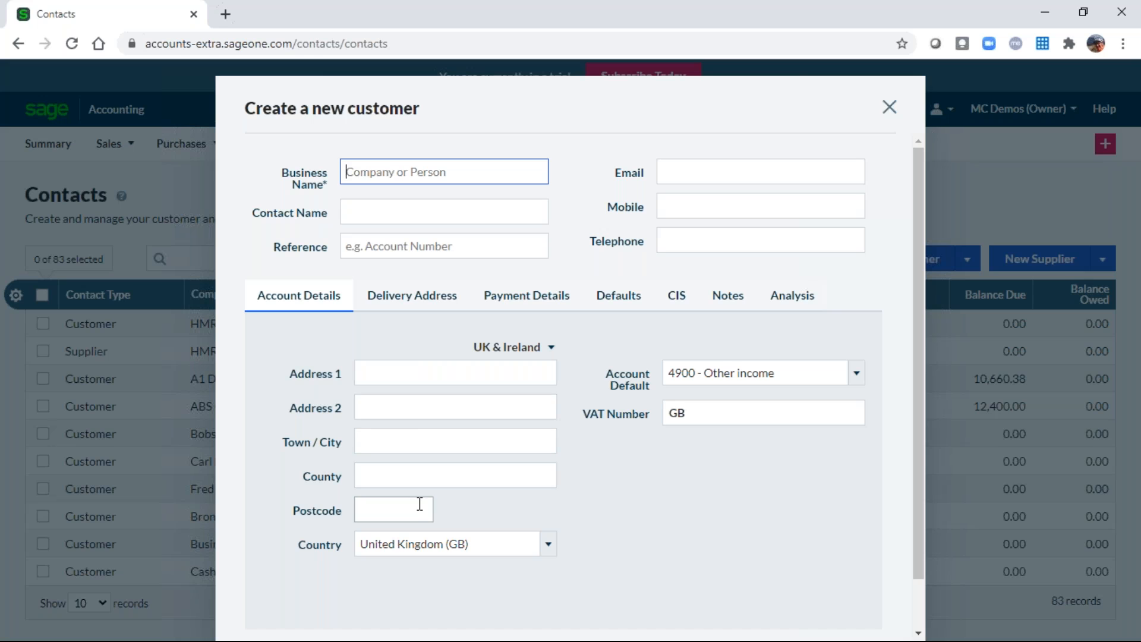
pyautogui.click(404, 302)
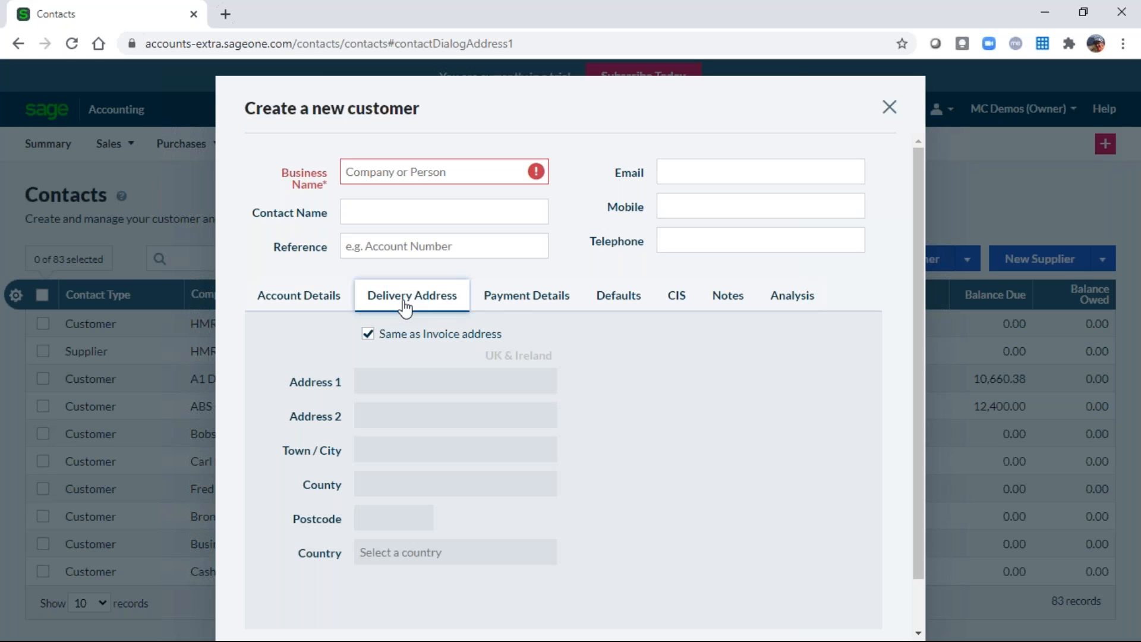
pyautogui.click(542, 302)
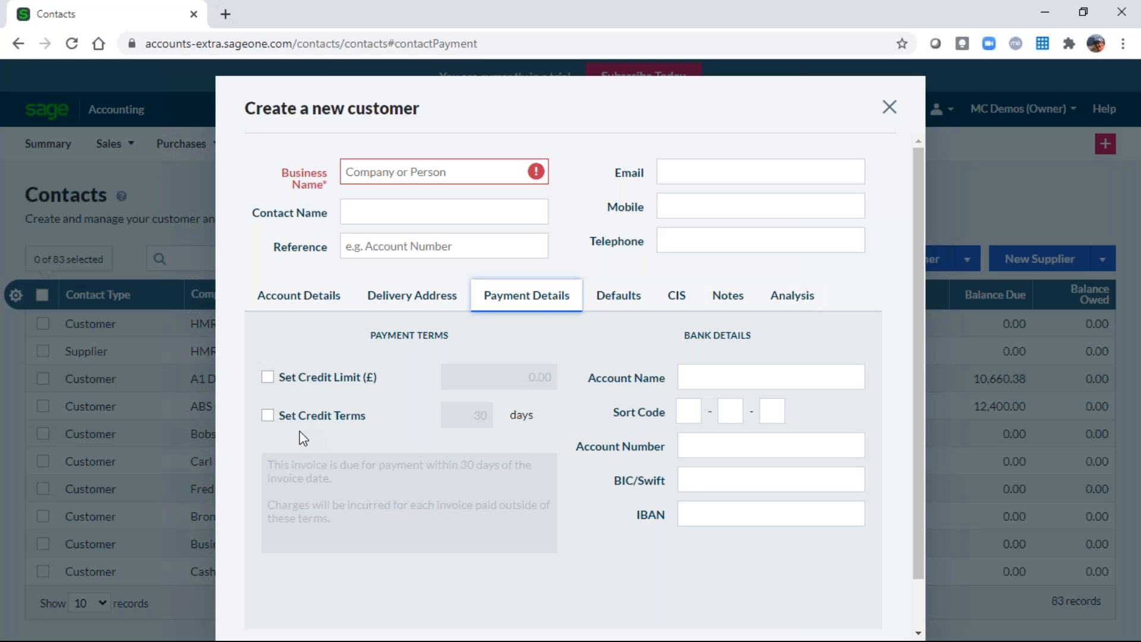
pyautogui.moveTo(911, 297); pyautogui.dragTo(909, 380)
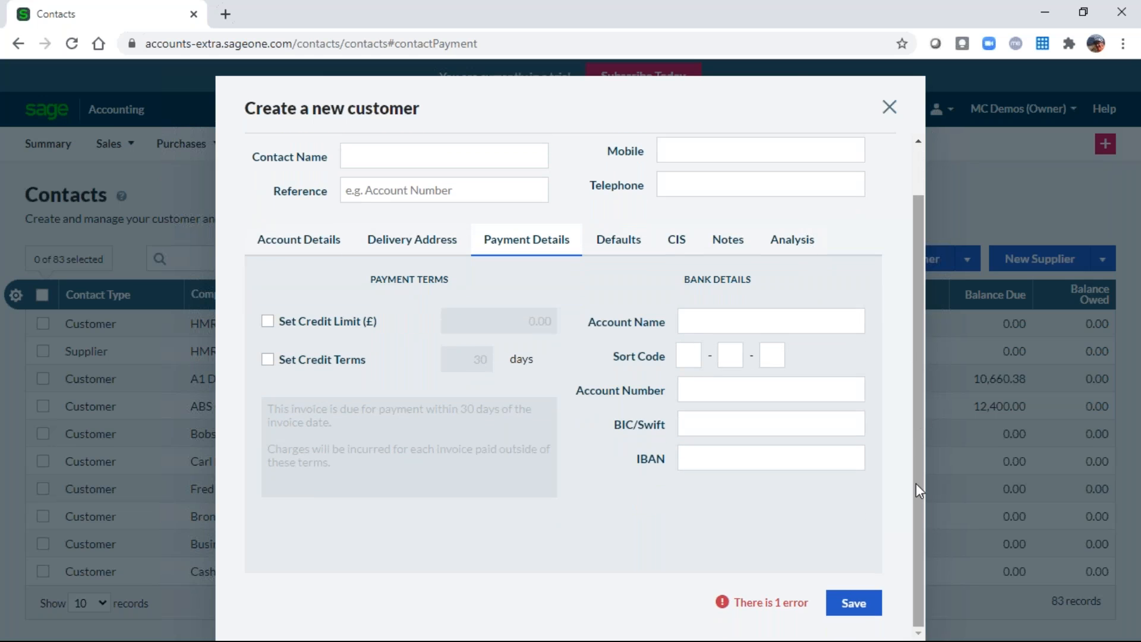
pyautogui.click(890, 107)
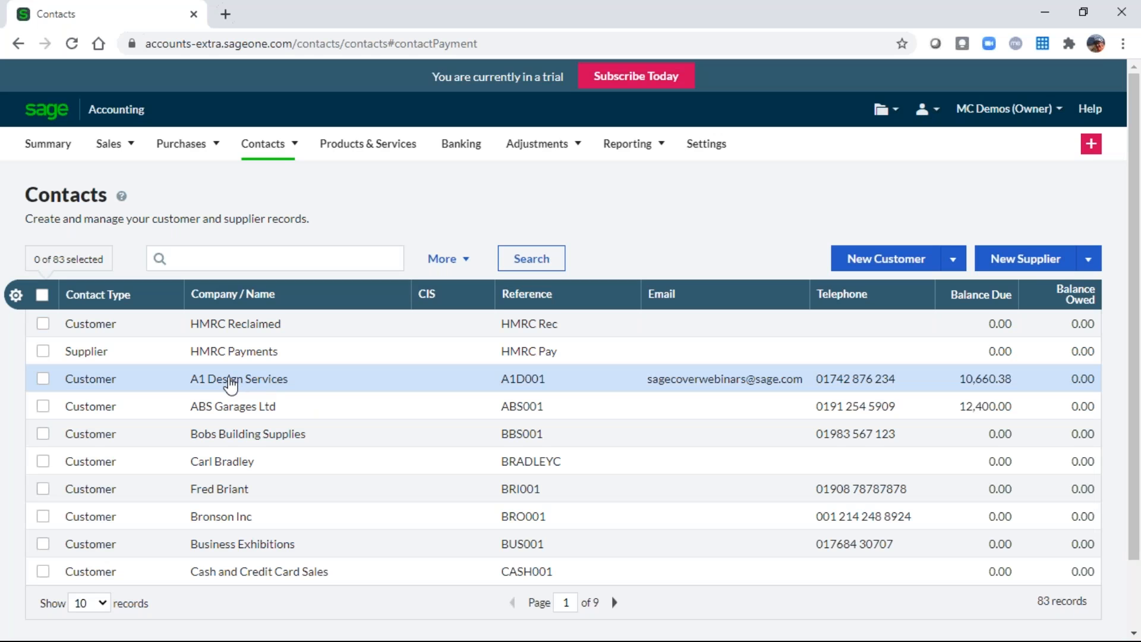
# Open the A1 Design Services customer record and examine its balances, contact details and activity list
pyautogui.click(230, 385)
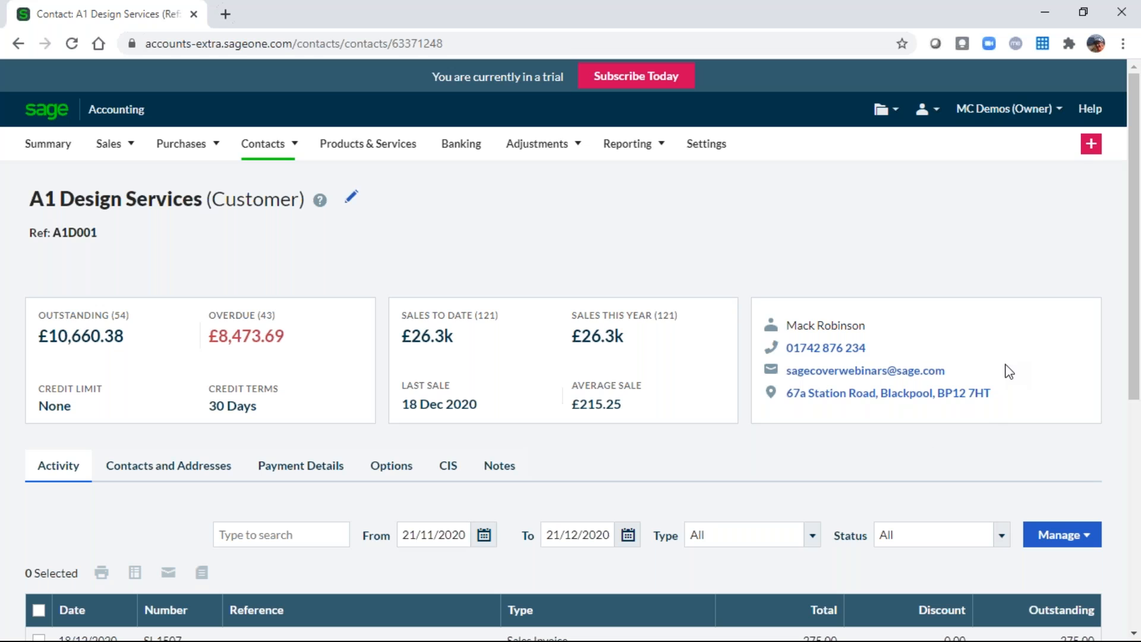
pyautogui.scroll(-3, 105, 520)
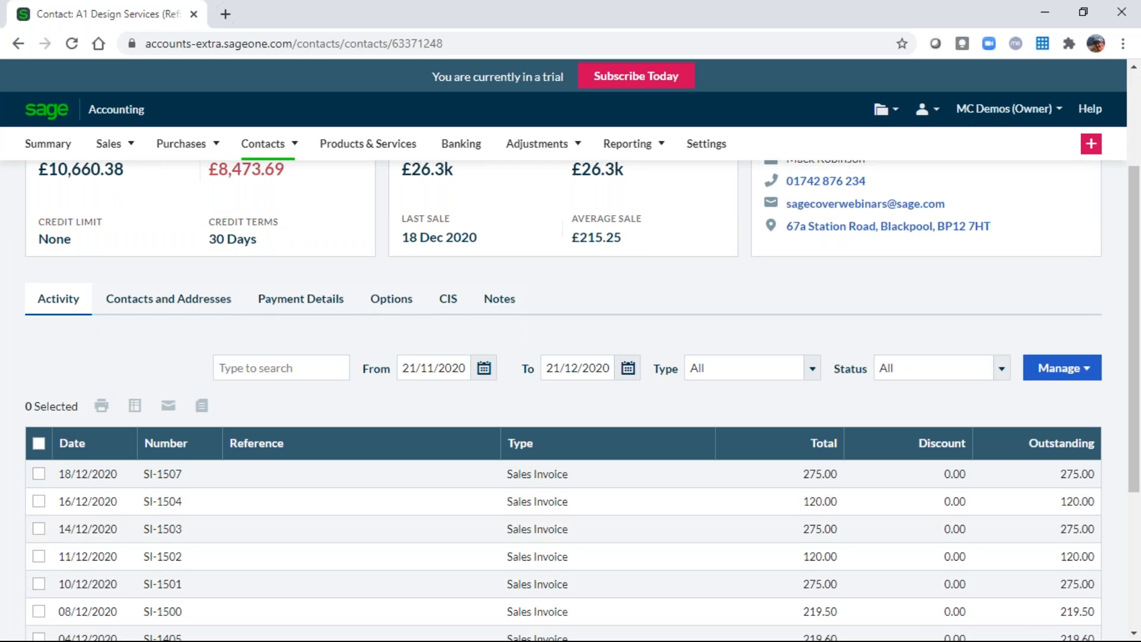
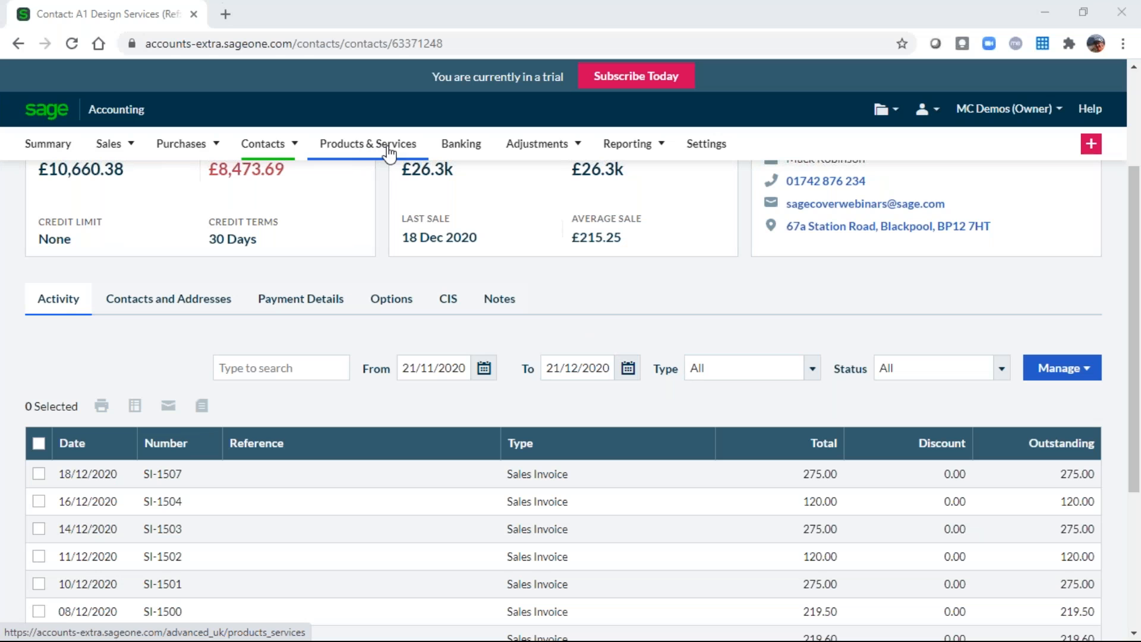
# Open the Products & Services list and look at the option for importing items
pyautogui.click(388, 150)
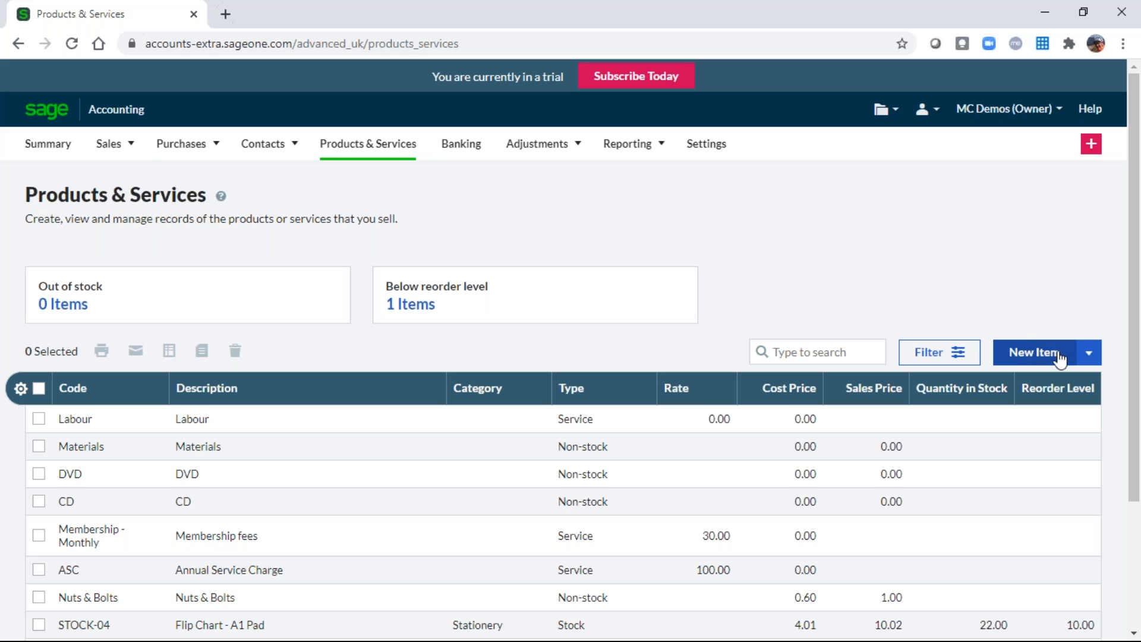
pyautogui.click(1090, 355)
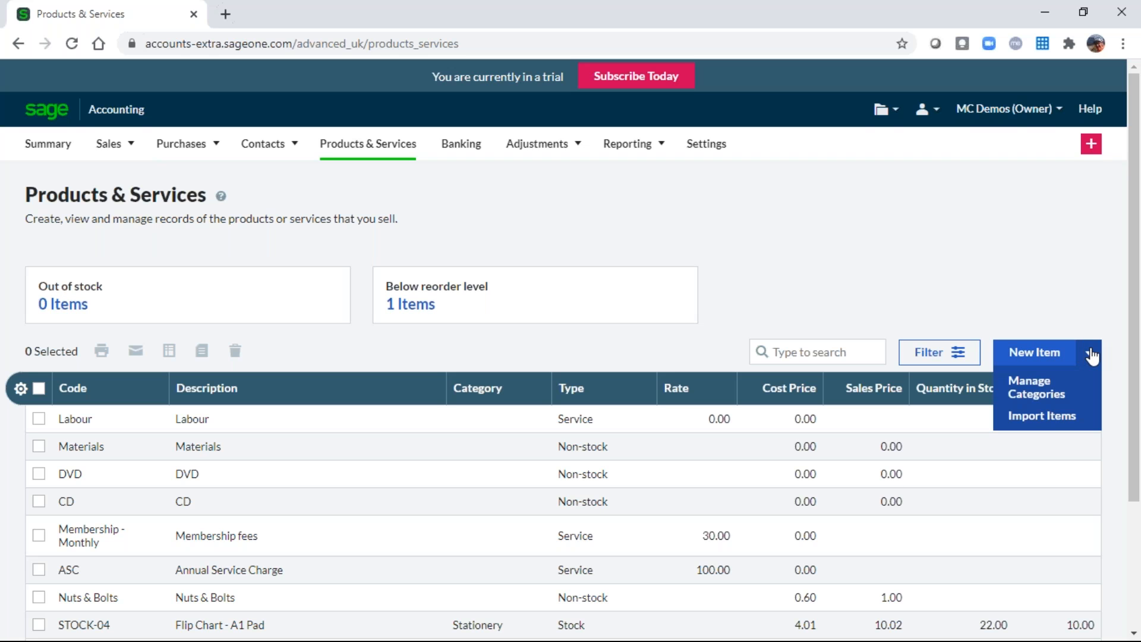
pyautogui.click(1038, 418)
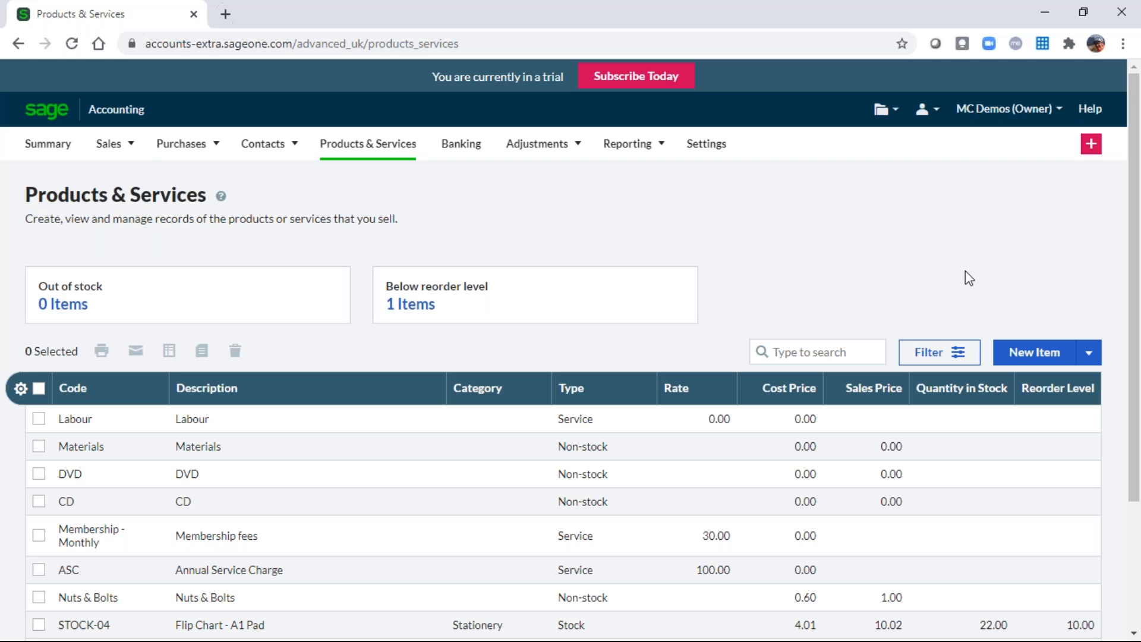
# Open a new item form, review its Non-stock and Service fields for selling and buying, and close it without saving
pyautogui.click(1027, 356)
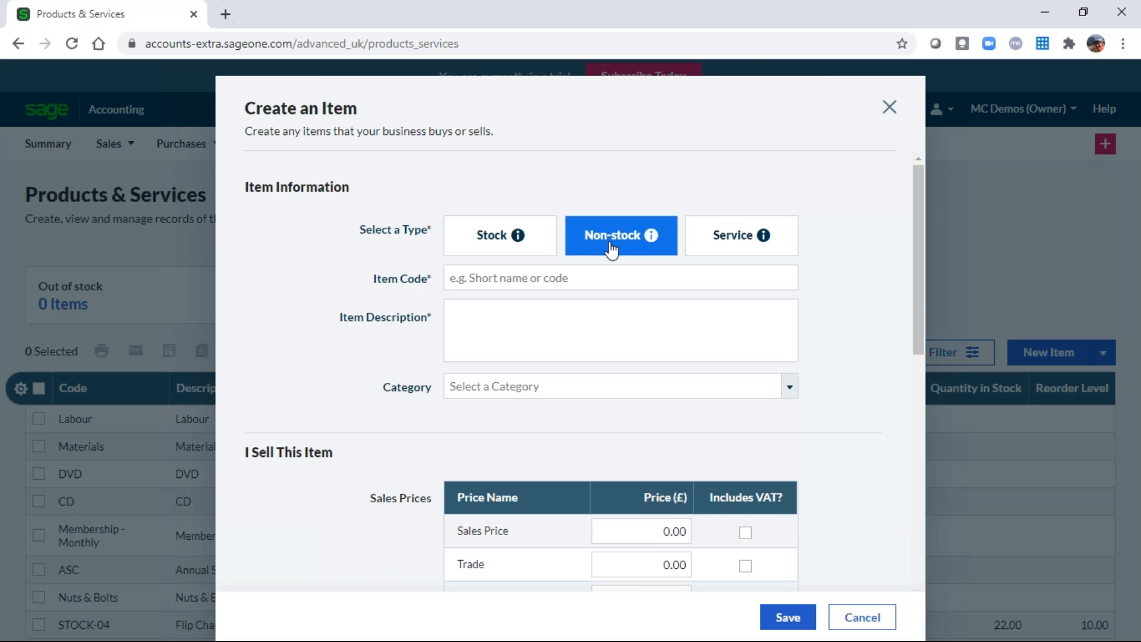
pyautogui.moveTo(917, 294); pyautogui.dragTo(918, 373)
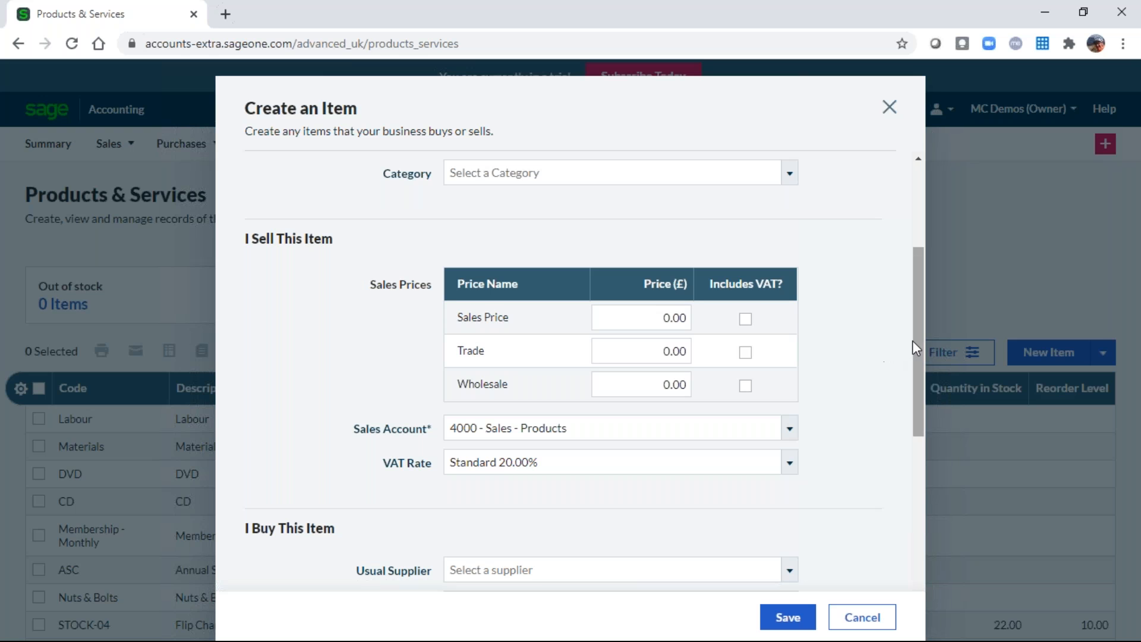
pyautogui.moveTo(914, 341); pyautogui.dragTo(916, 245)
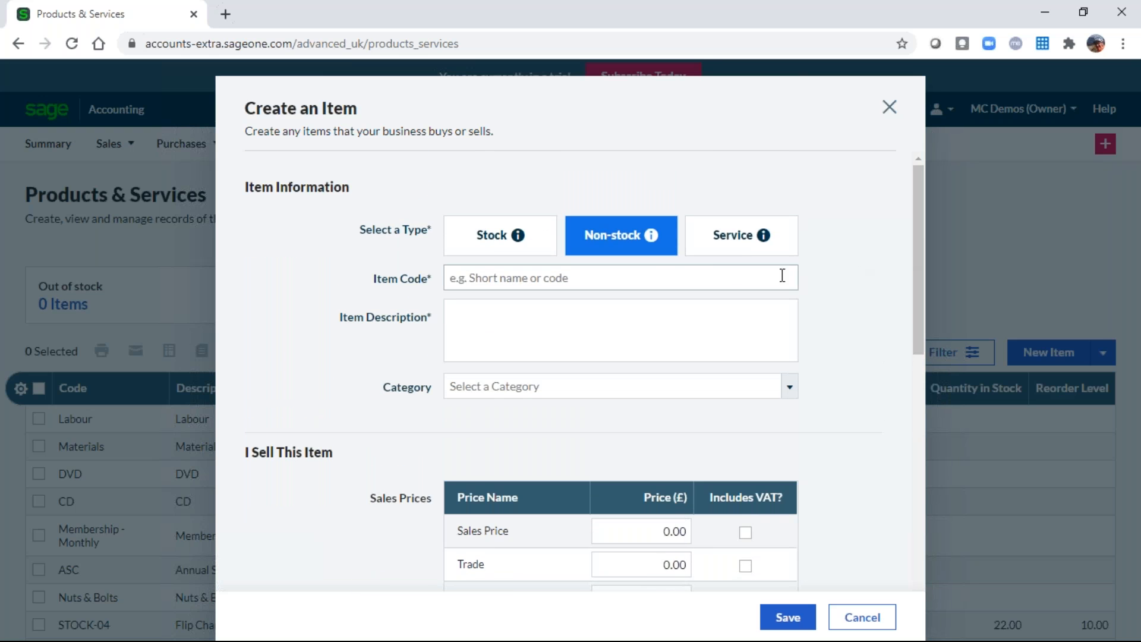
pyautogui.click(727, 238)
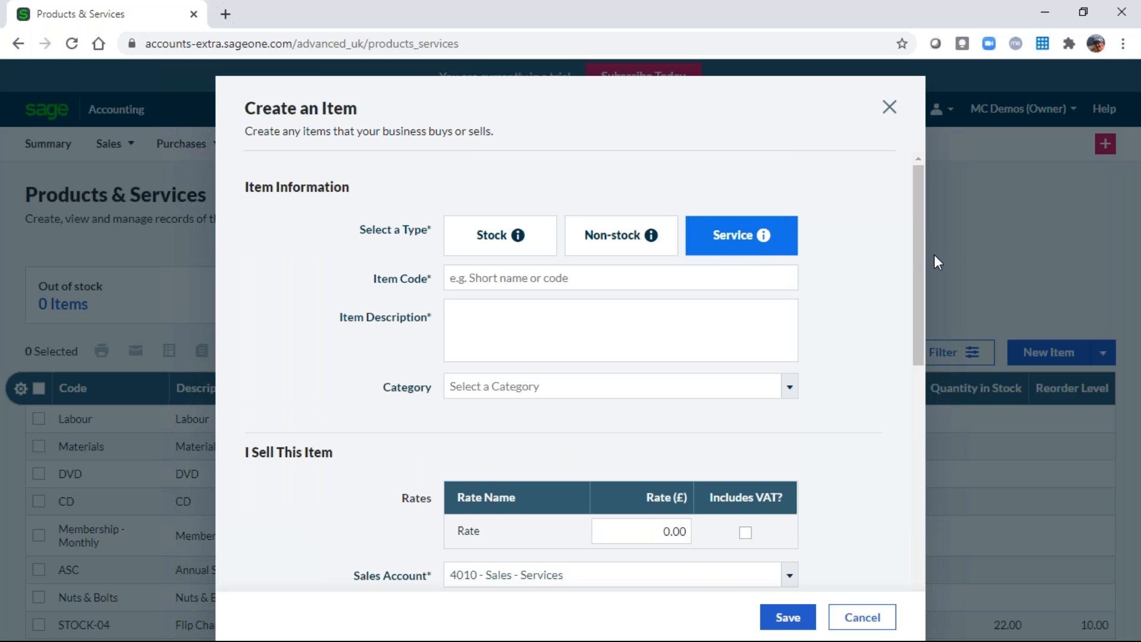
pyautogui.moveTo(918, 253); pyautogui.dragTo(918, 345)
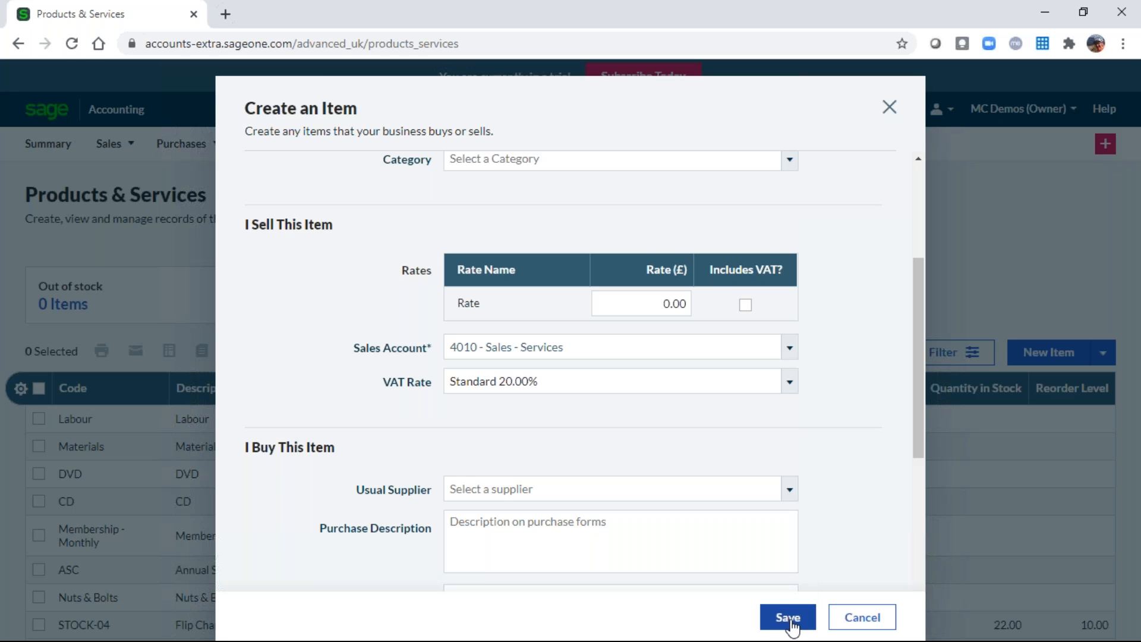
pyautogui.click(860, 618)
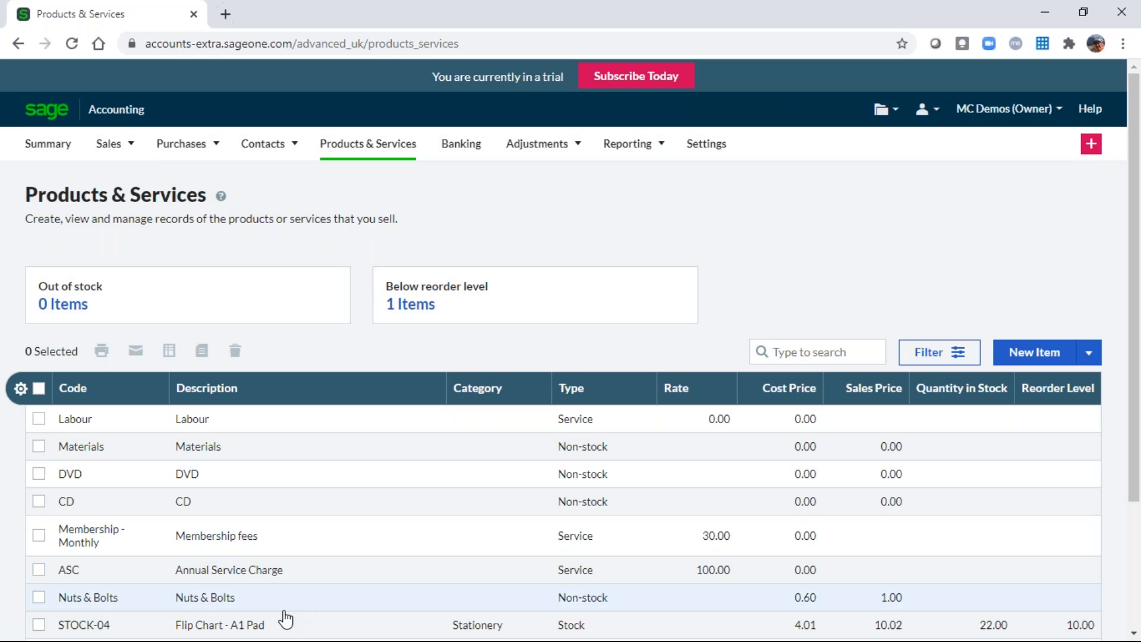
# Open the Flip Chart - A1 Pad stock item record from the Products & Services list
pyautogui.scroll(-2, 288, 617)
pyautogui.scroll(-1, 276, 616)
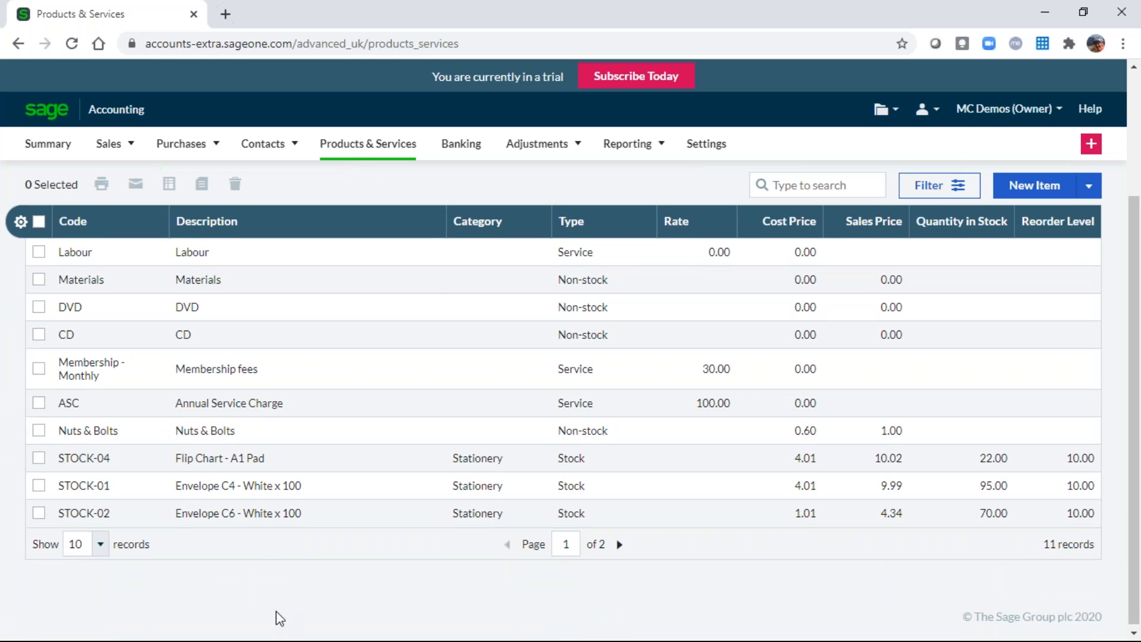
pyautogui.click(207, 461)
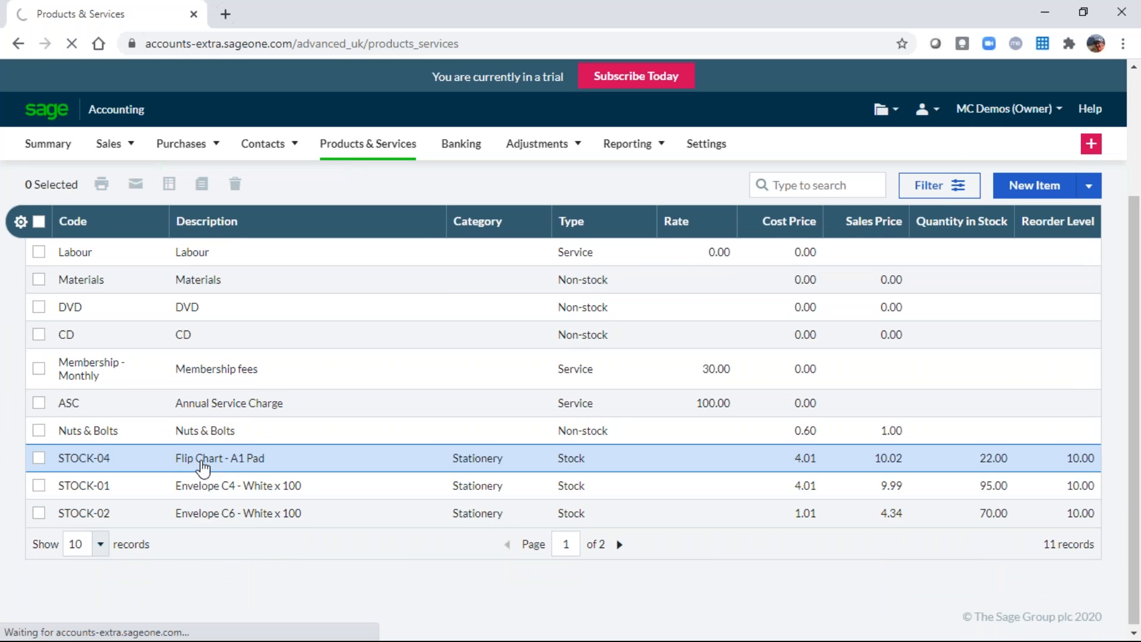
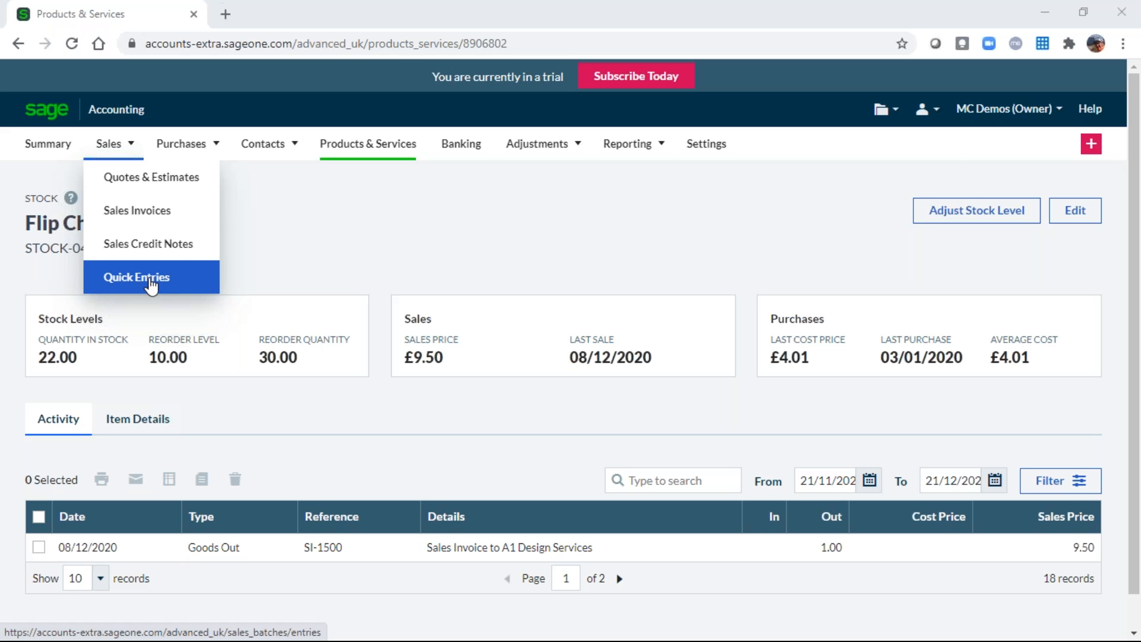
# Start a new sales invoice from the Sales Invoices list for the customer A1 Design Services
pyautogui.moveTo(183, 145)
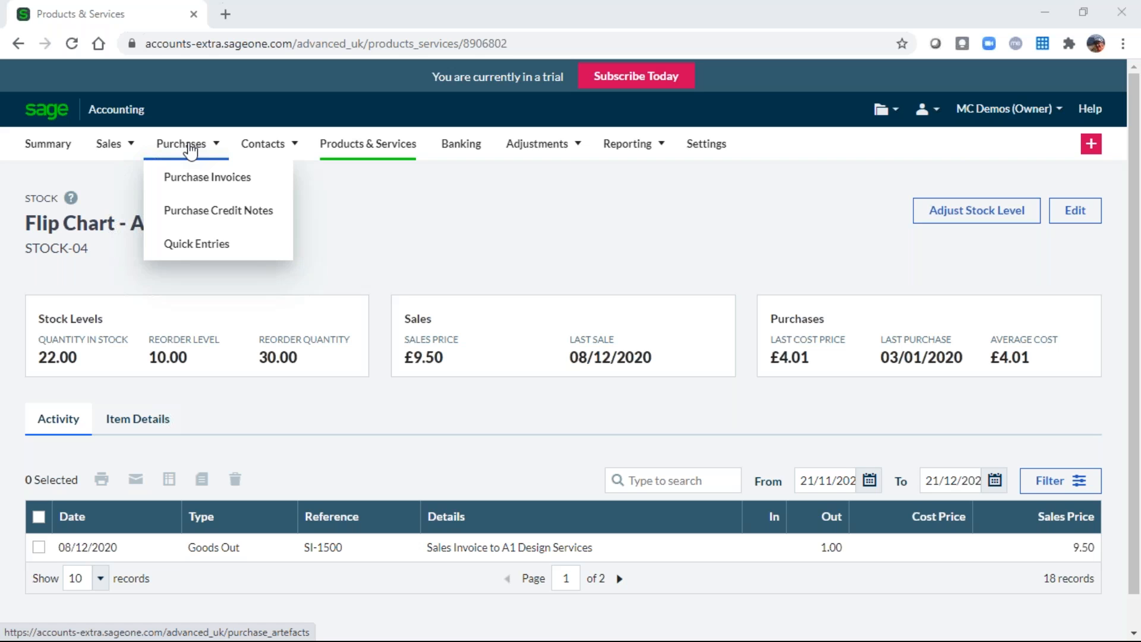
pyautogui.moveTo(108, 149)
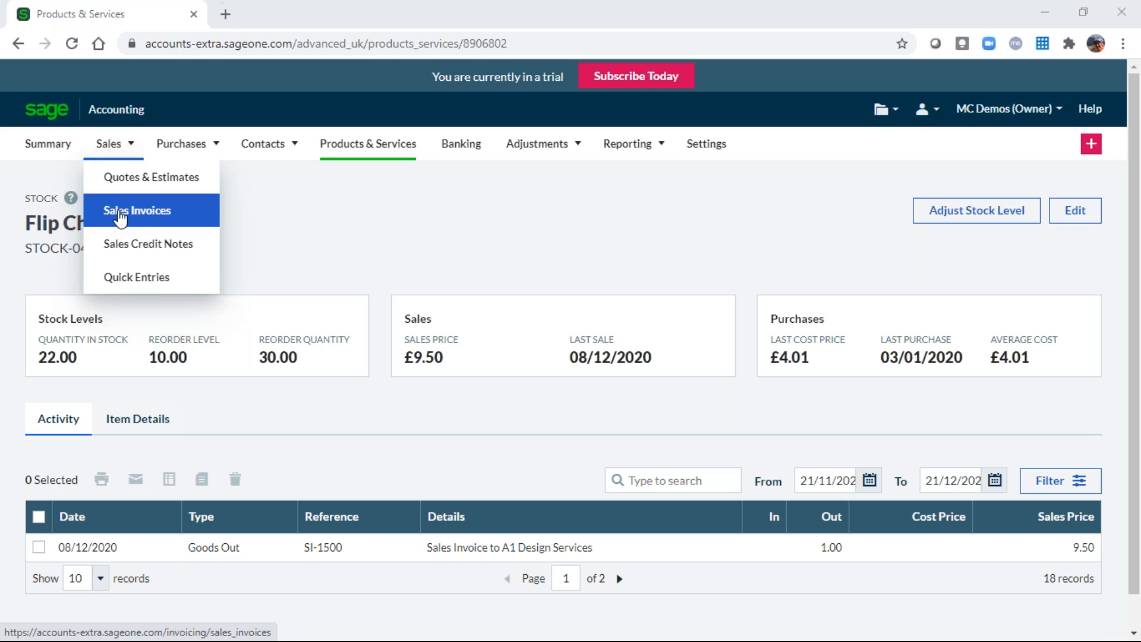
pyautogui.click(121, 213)
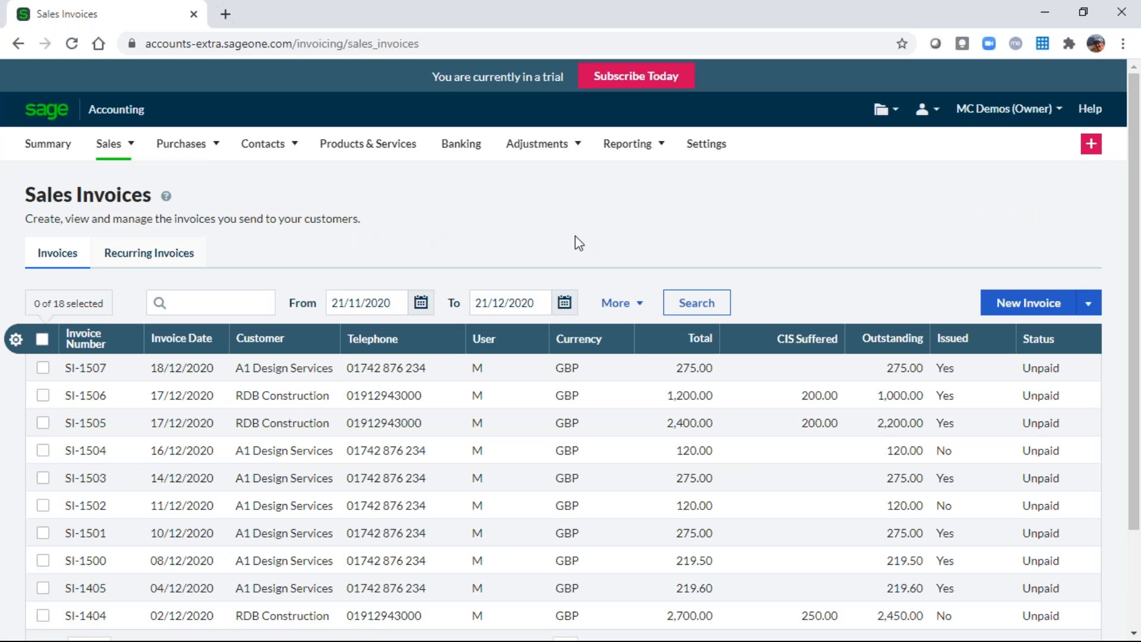
pyautogui.click(1032, 310)
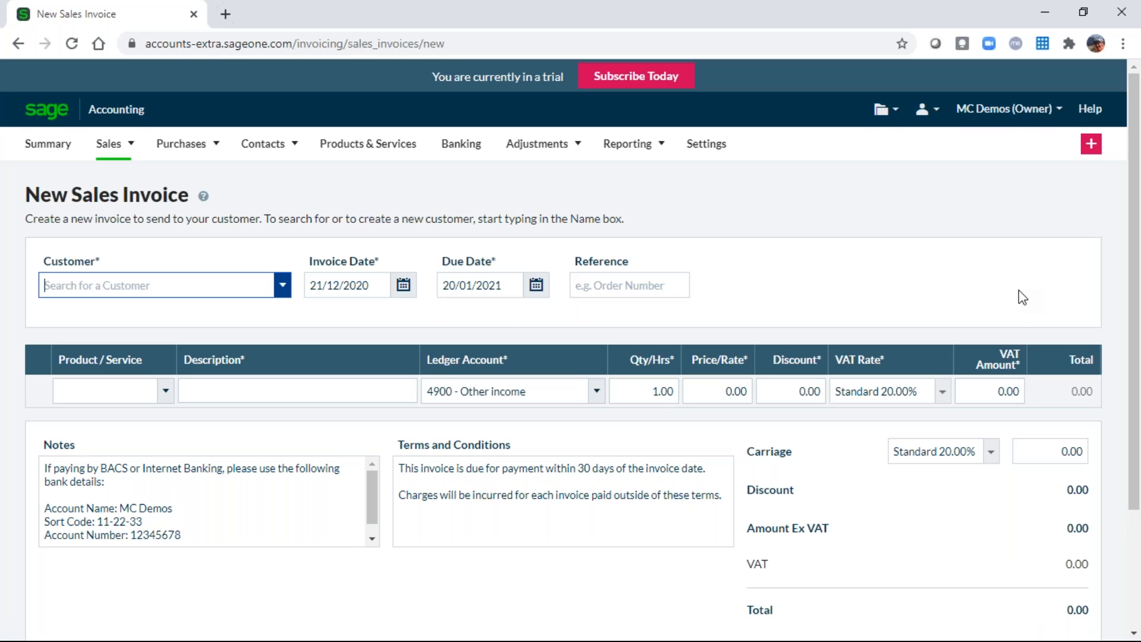
pyautogui.click(283, 286)
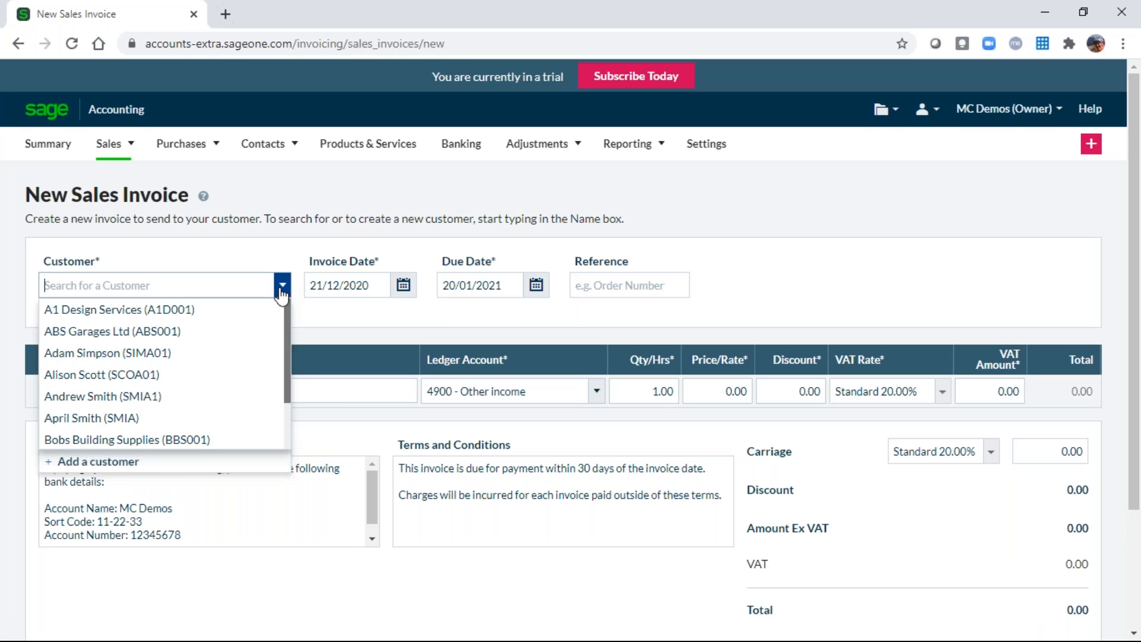
pyautogui.click(111, 308)
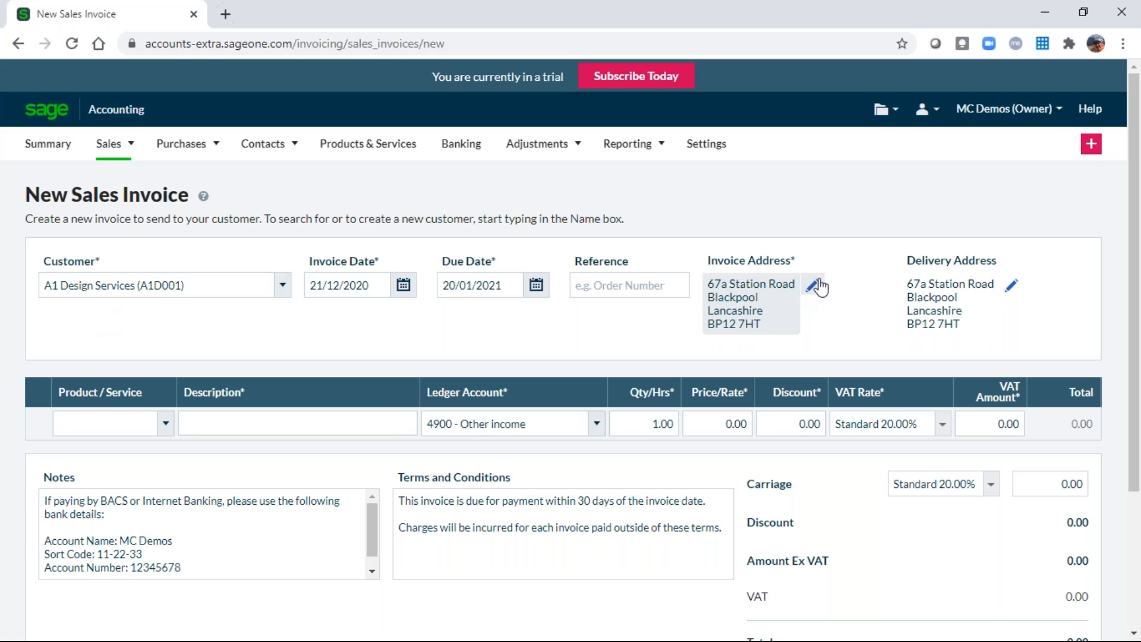
# Change the invoice's delivery address setting to No Address, after checking the custom address option
pyautogui.click(1011, 287)
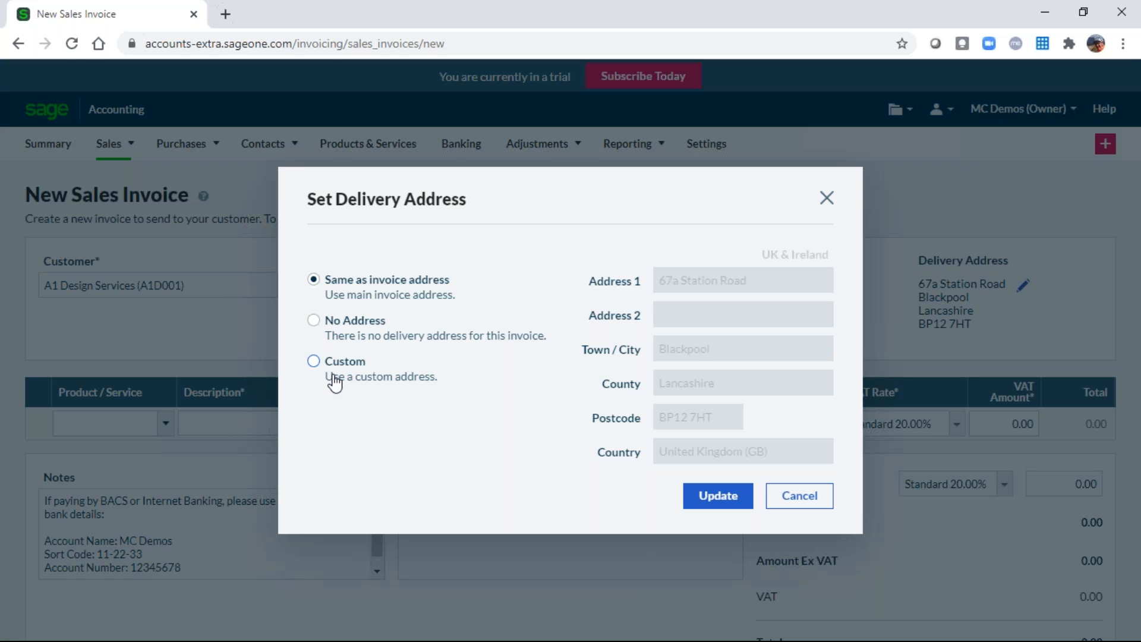
pyautogui.click(315, 365)
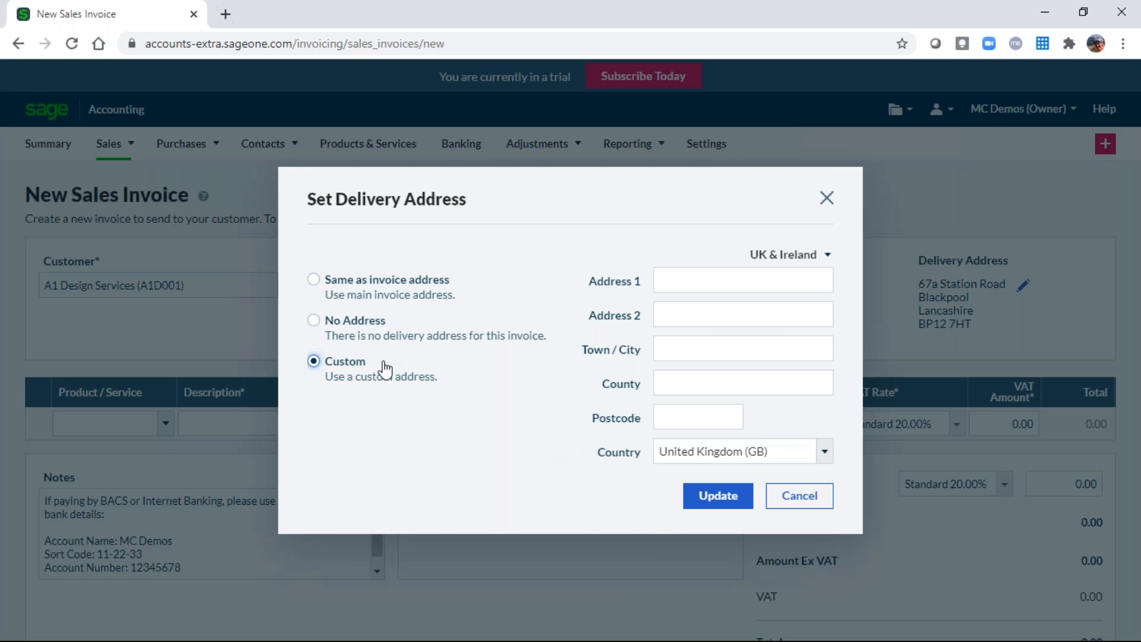
pyautogui.click(313, 323)
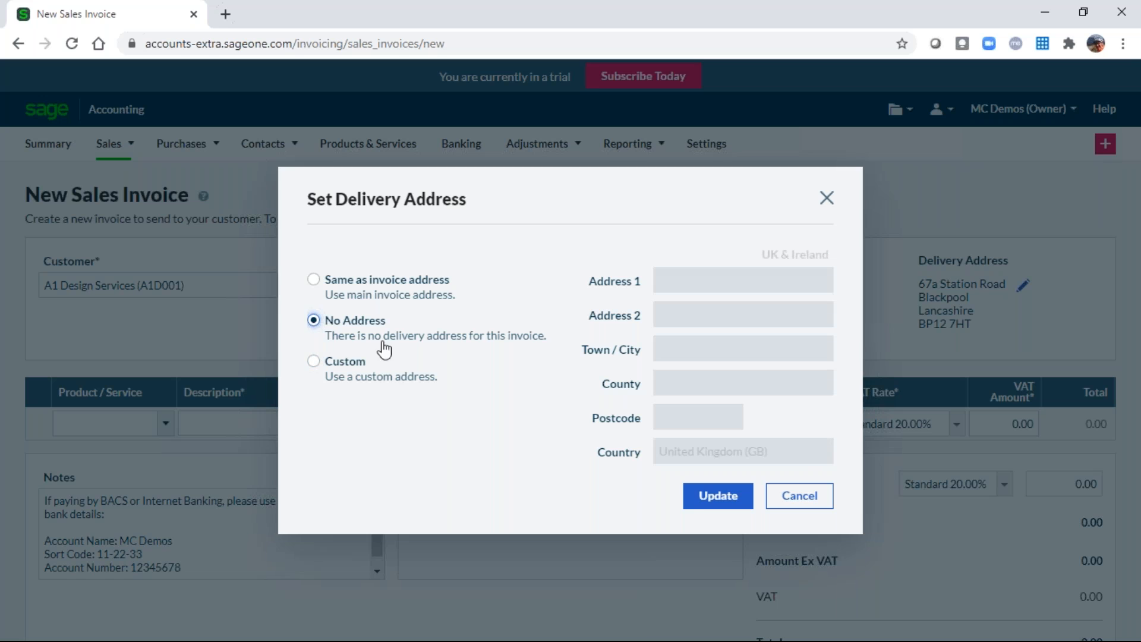
pyautogui.click(708, 499)
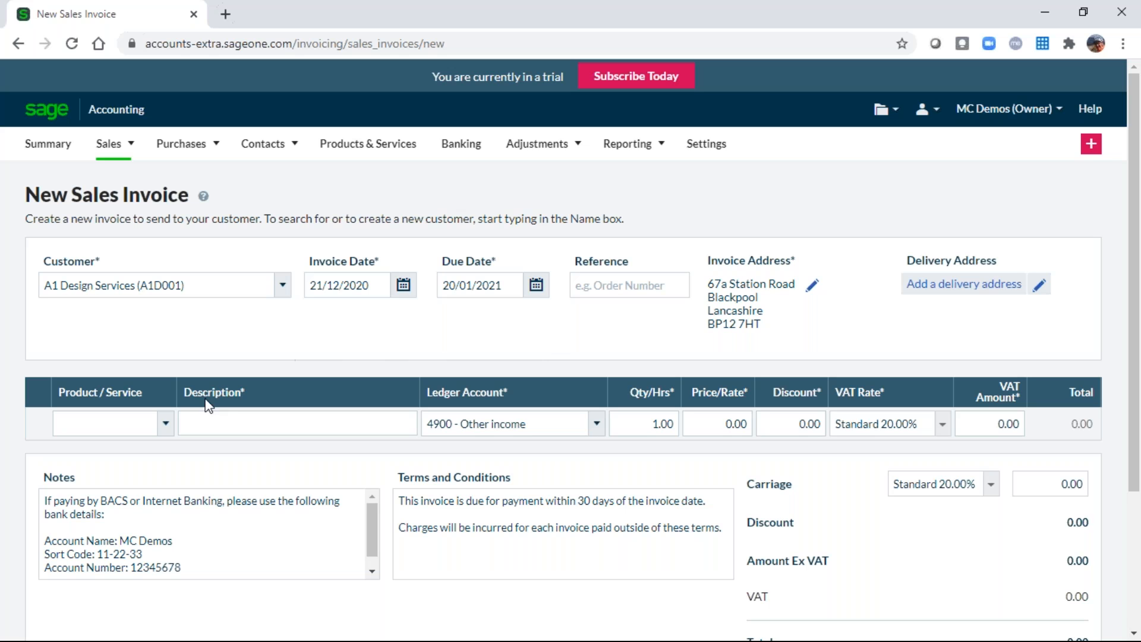
# Add Annual Service Charge and Flip Chart - A1 Pad as the first two product lines of the invoice
pyautogui.click(165, 423)
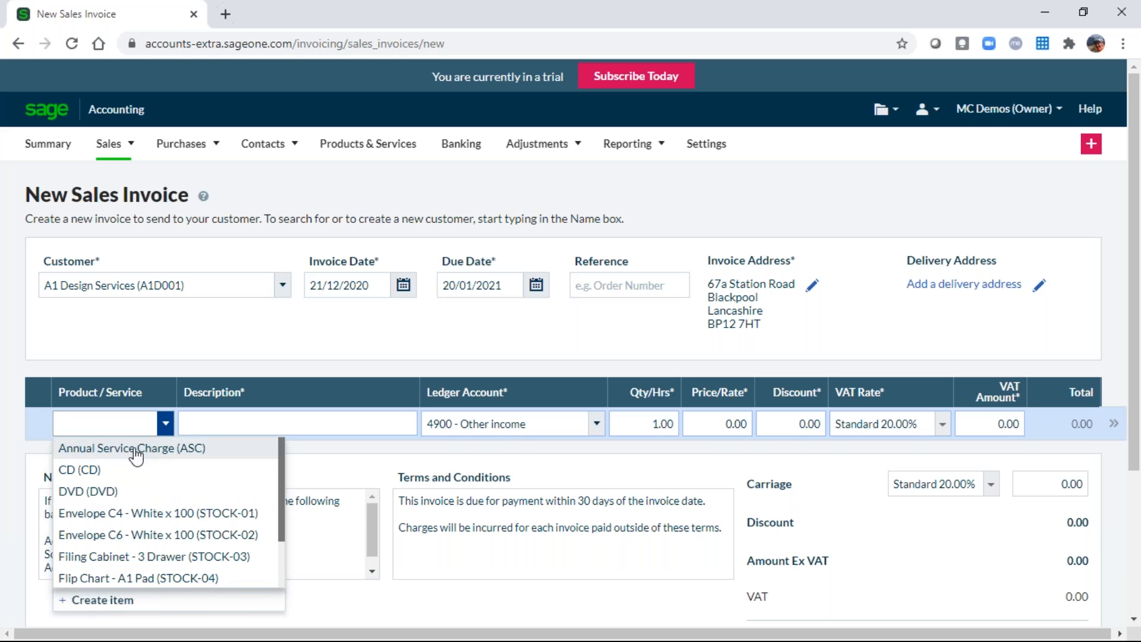
pyautogui.click(145, 448)
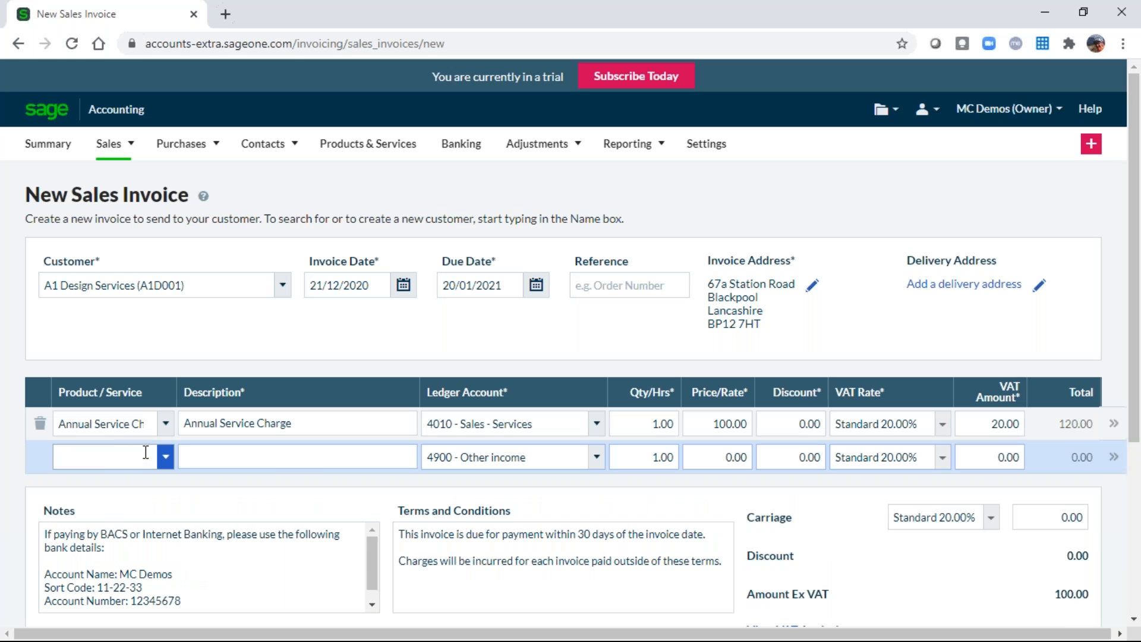
pyautogui.click(166, 458)
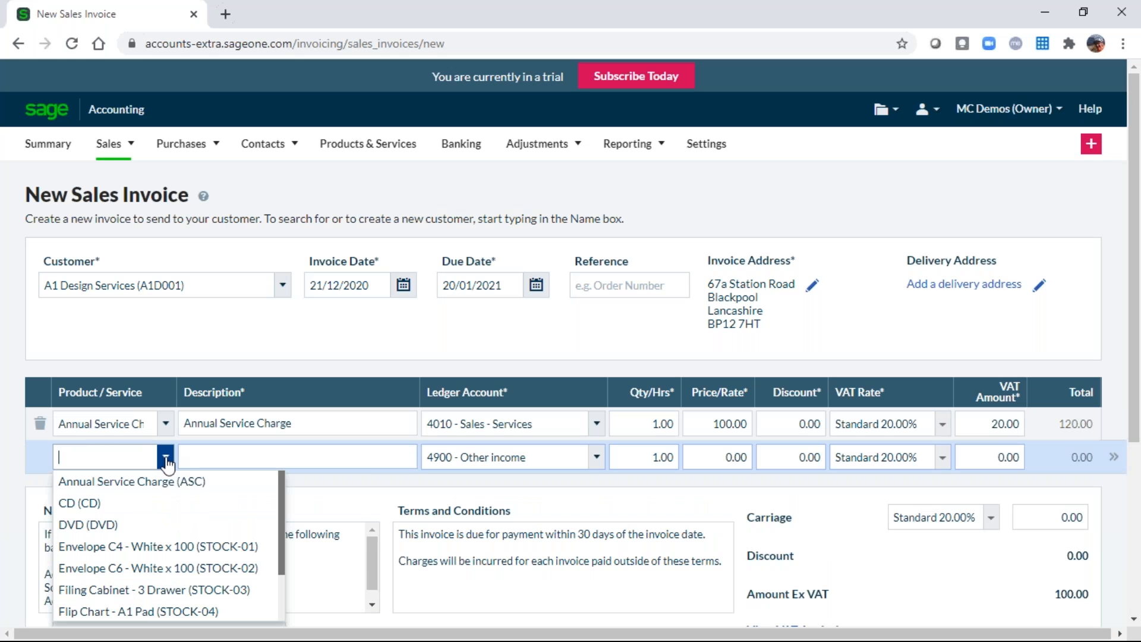
pyautogui.click(149, 612)
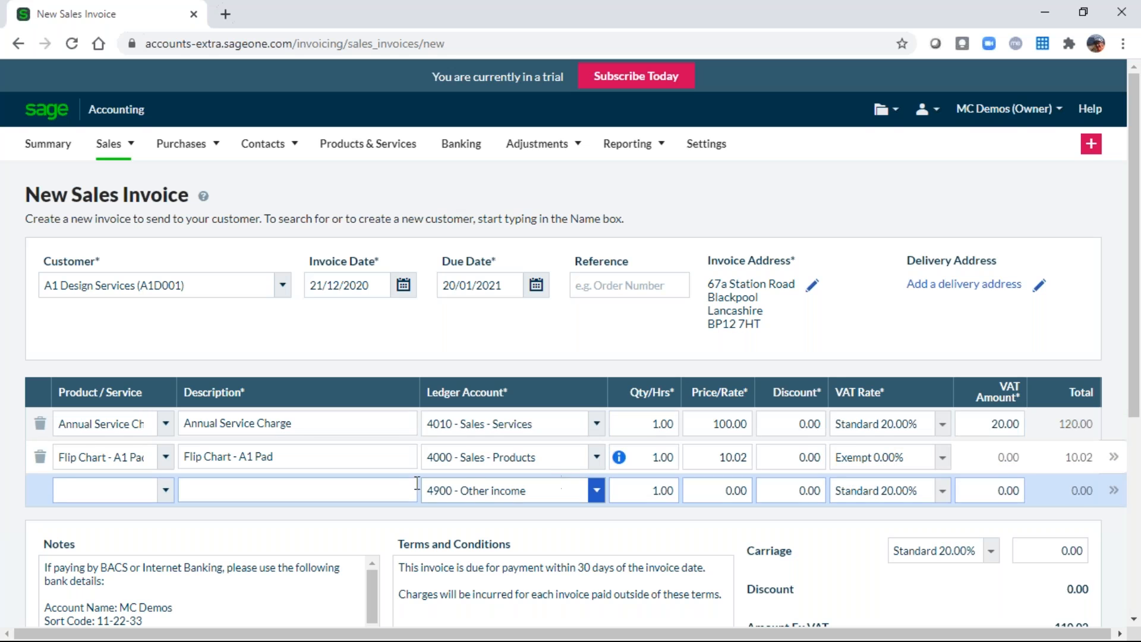
# Append "-20/21" to the Annual Service Charge description and set the Flip Chart - A1 Pad price to 9.00
pyautogui.click(328, 416)
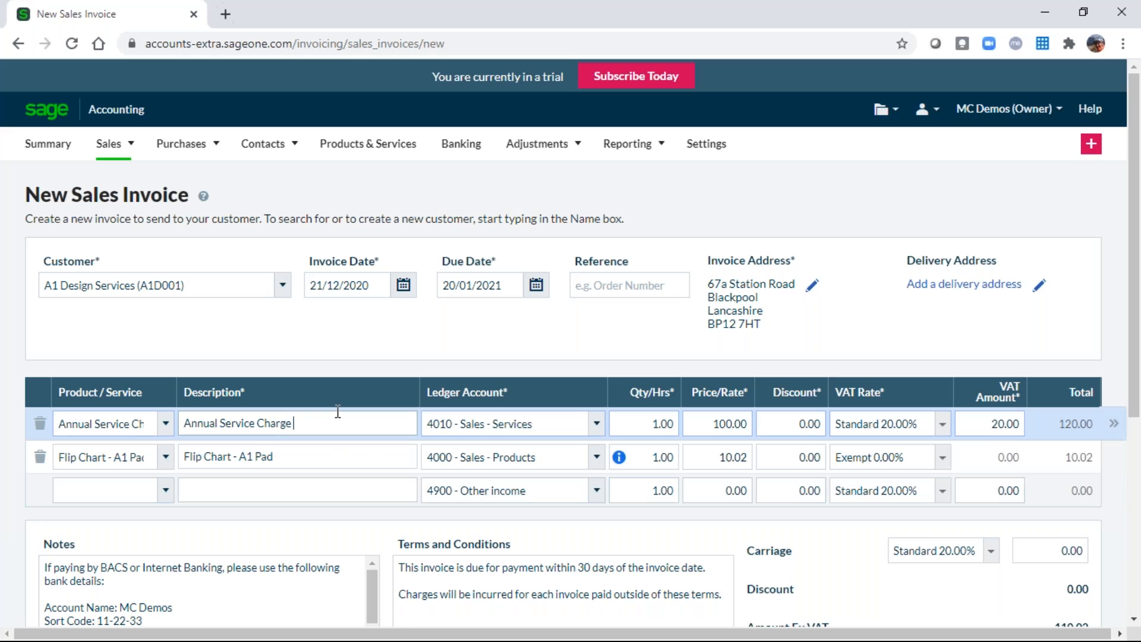
pyautogui.write('-20/21')
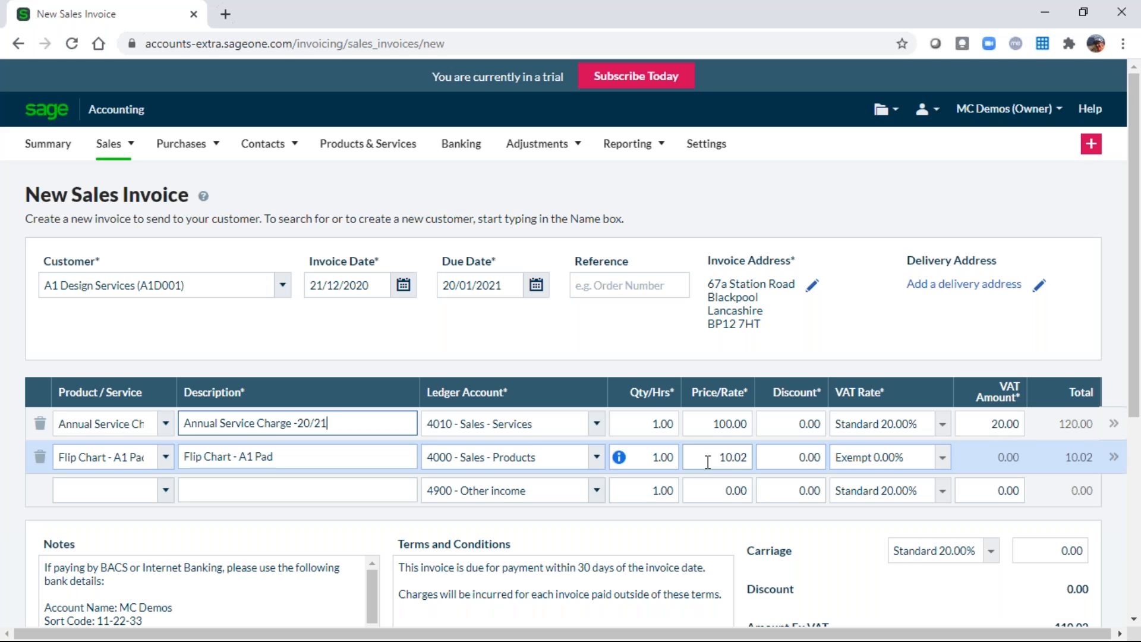
pyautogui.moveTo(717, 456); pyautogui.dragTo(749, 462)
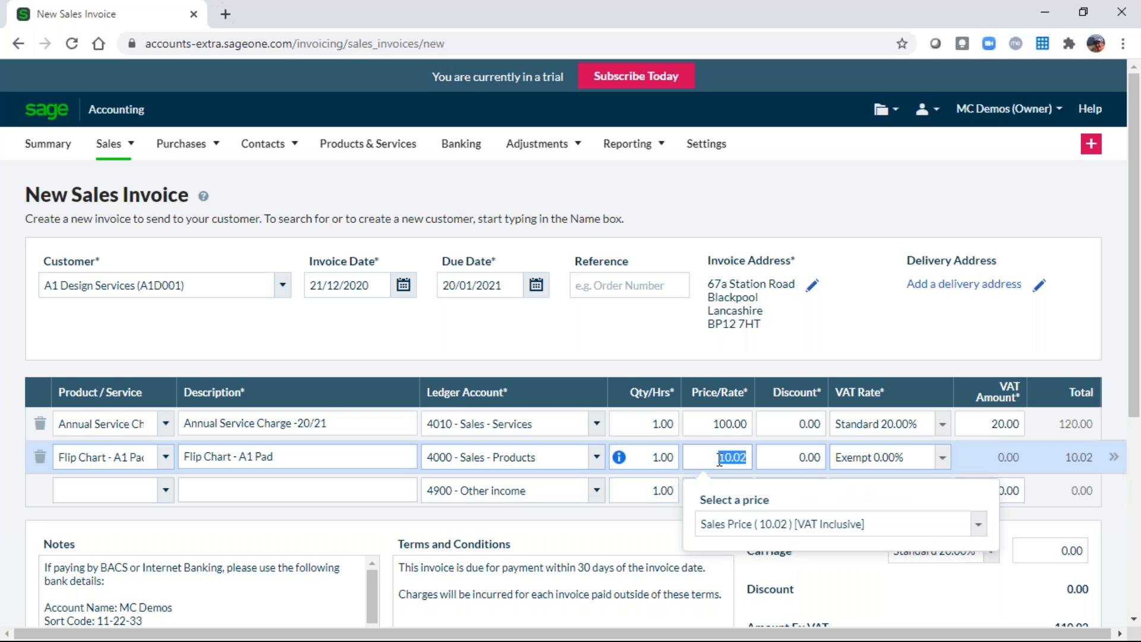
pyautogui.write('9.00')
pyautogui.press('Tab')
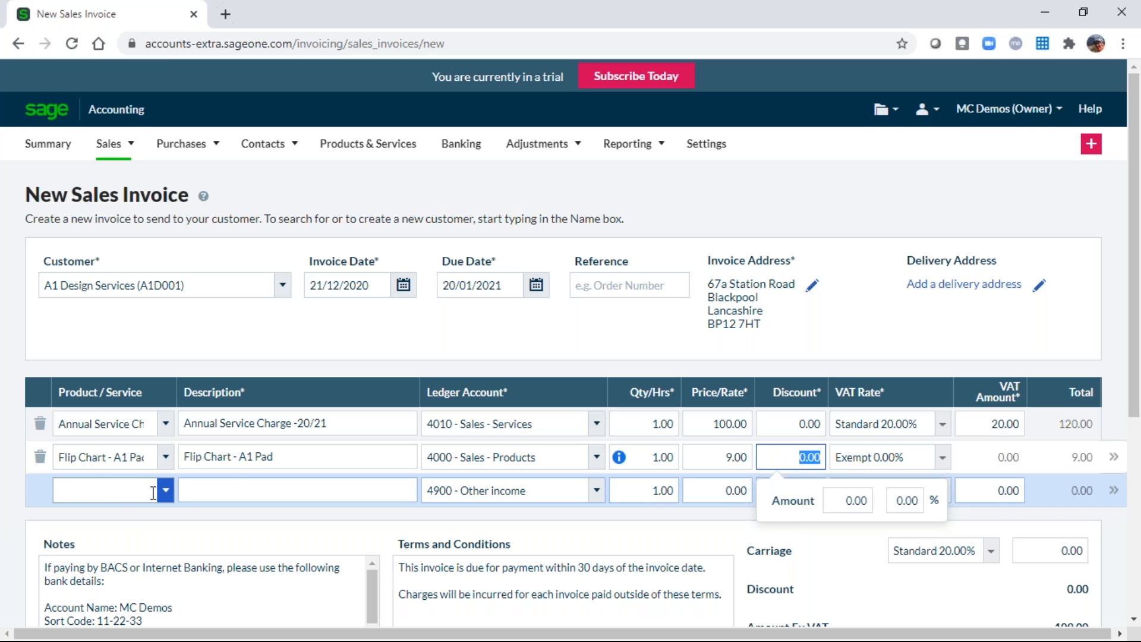
# Describe a third, free-text invoice line as "My service description" with "- item 1" and "- item 2" on separate lines below it
pyautogui.click(290, 487)
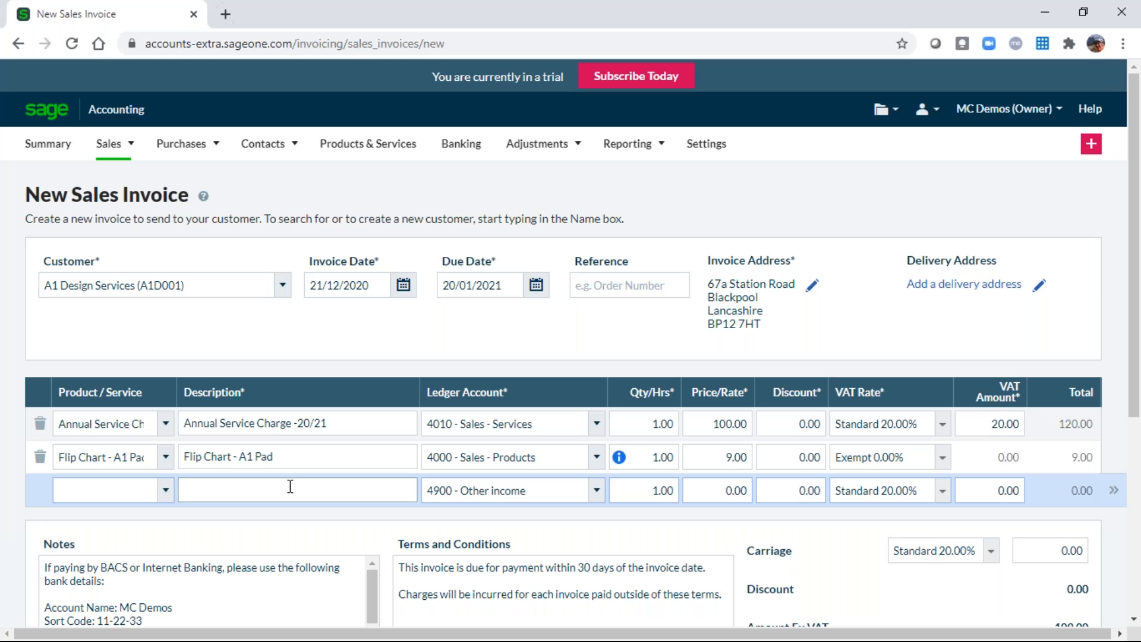
pyautogui.write('My')
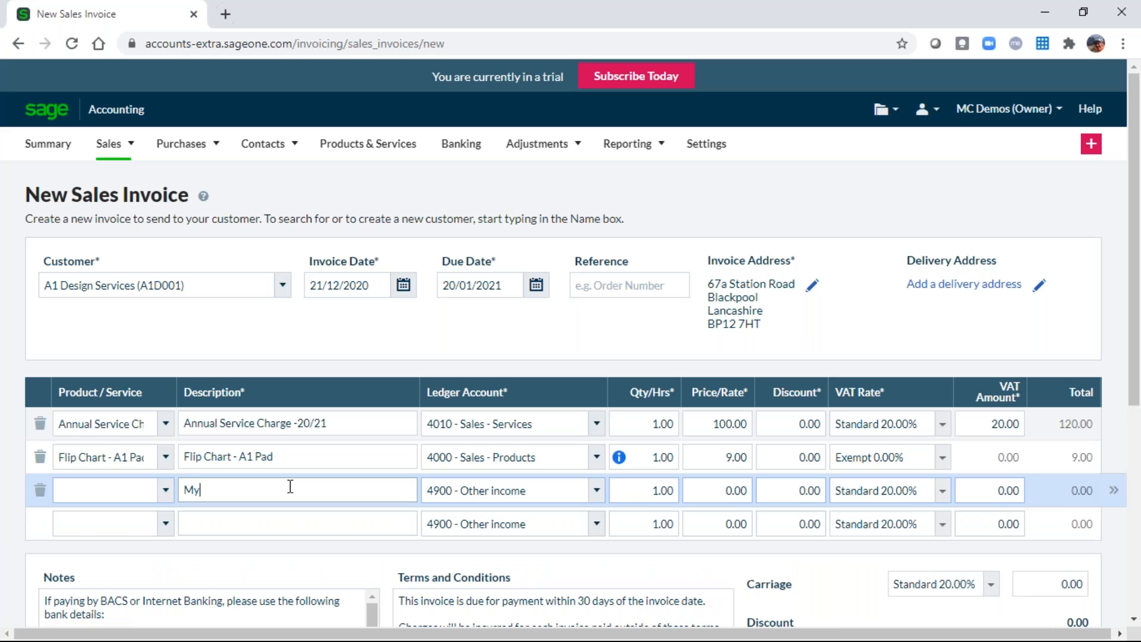
pyautogui.write(' service description')
pyautogui.press('Return')
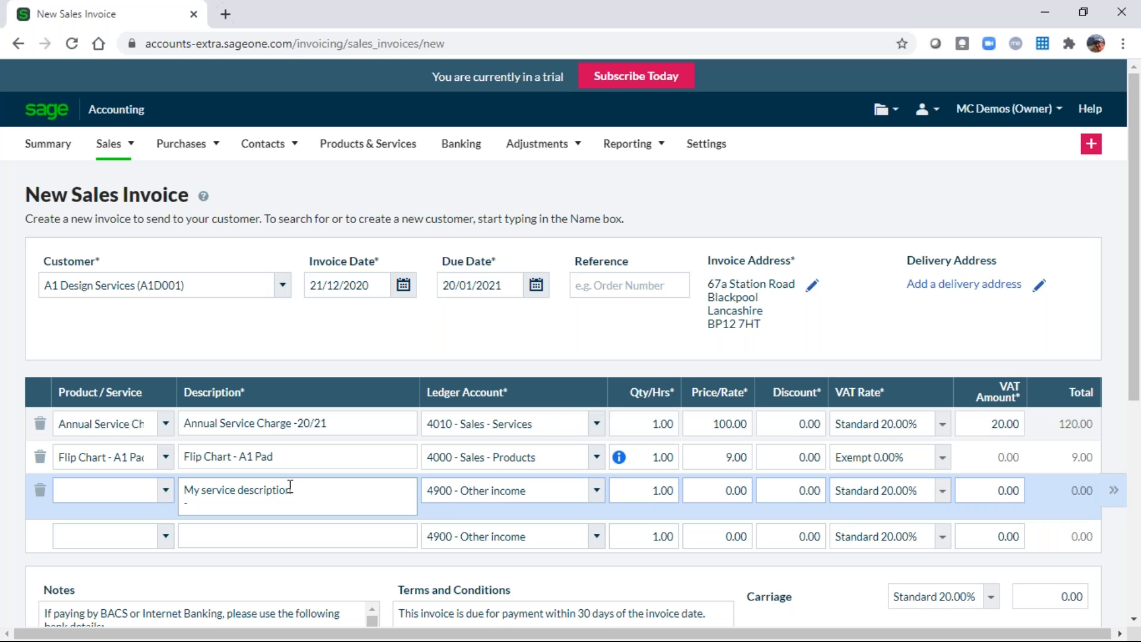
pyautogui.write('item 1')
pyautogui.press('Return')
pyautogui.write('- item 2')
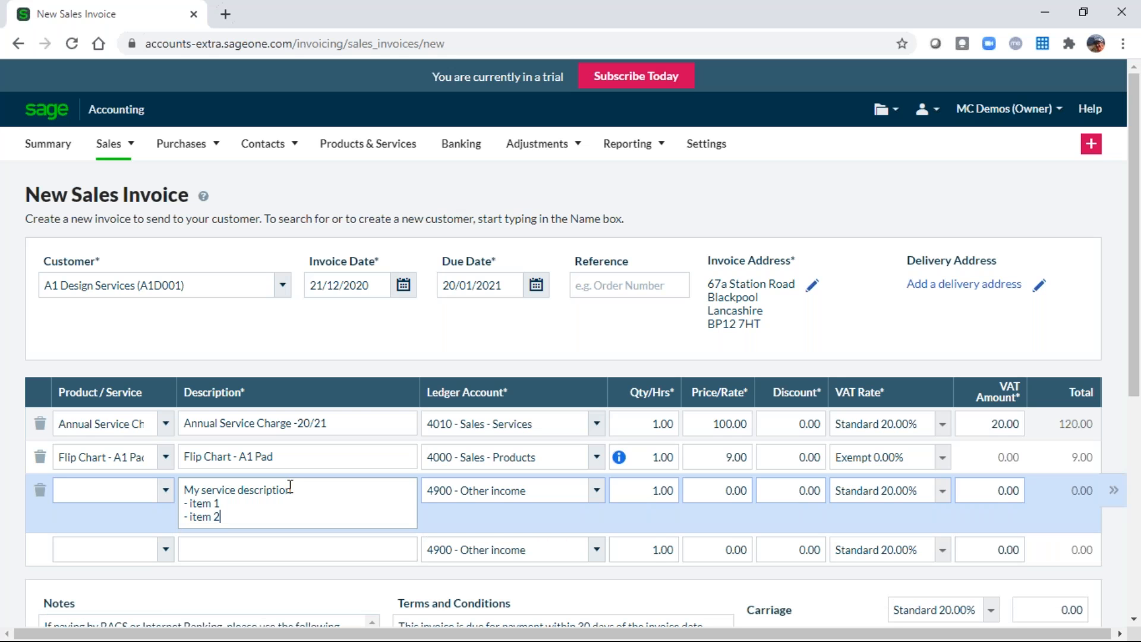
# Set the price of the "My service description" line to 75.00
pyautogui.press('Tab')
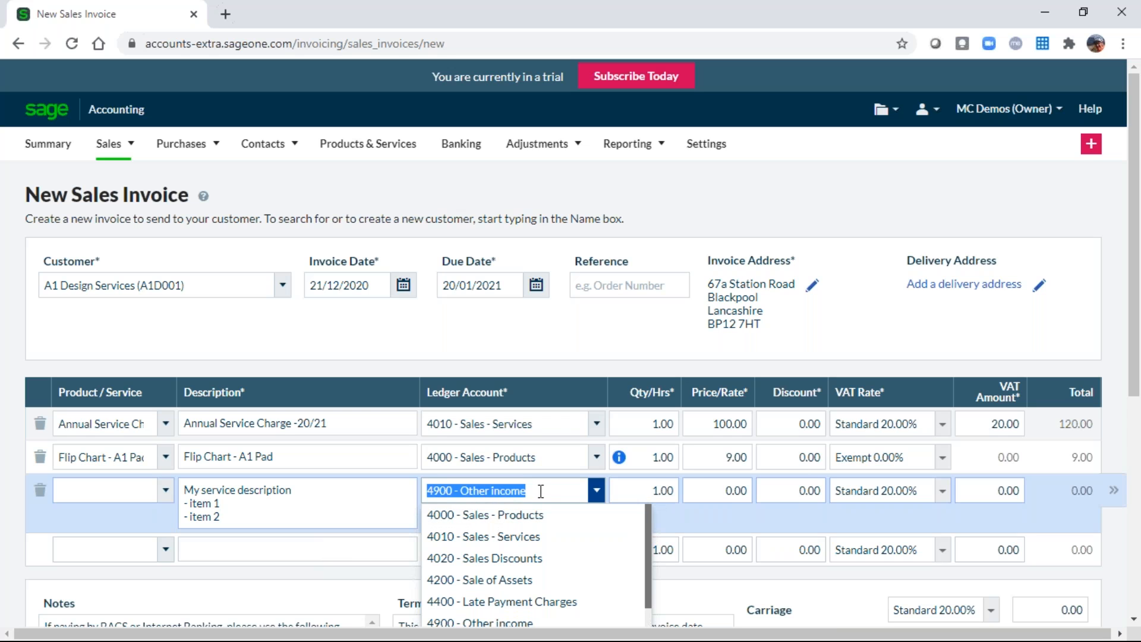
pyautogui.press('Tab')
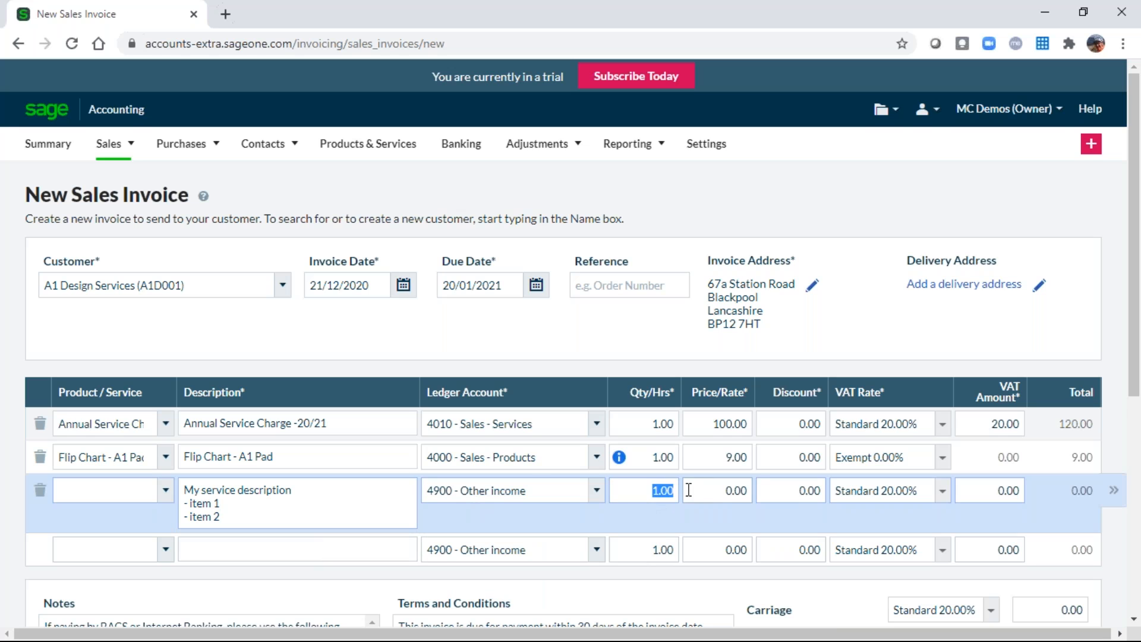
pyautogui.click(711, 492)
pyautogui.write('75')
pyautogui.press('Tab')
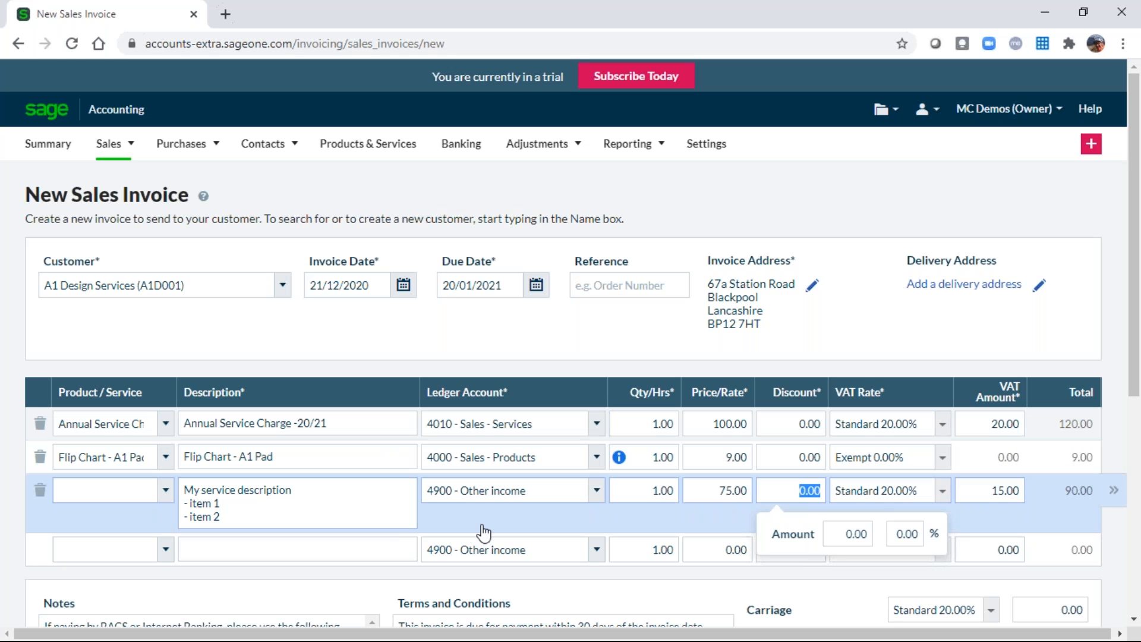
# Review the invoice's notes and saving options, save the invoice, and email it to the customer with the PDF attached
pyautogui.scroll(-5, 484, 532)
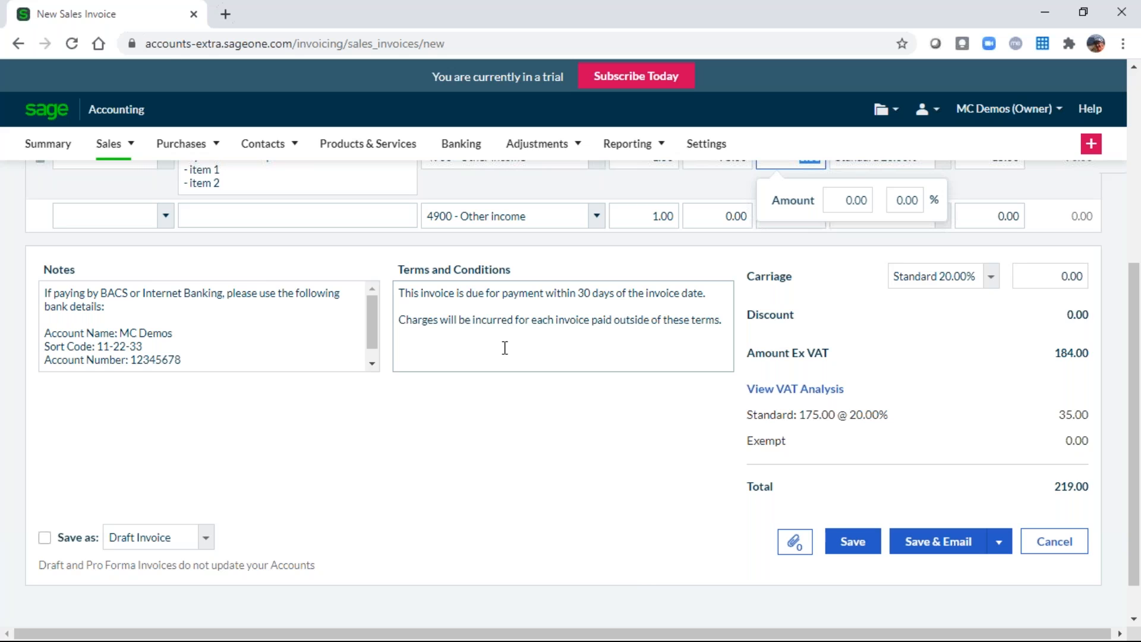
pyautogui.click(232, 358)
pyautogui.click(230, 361)
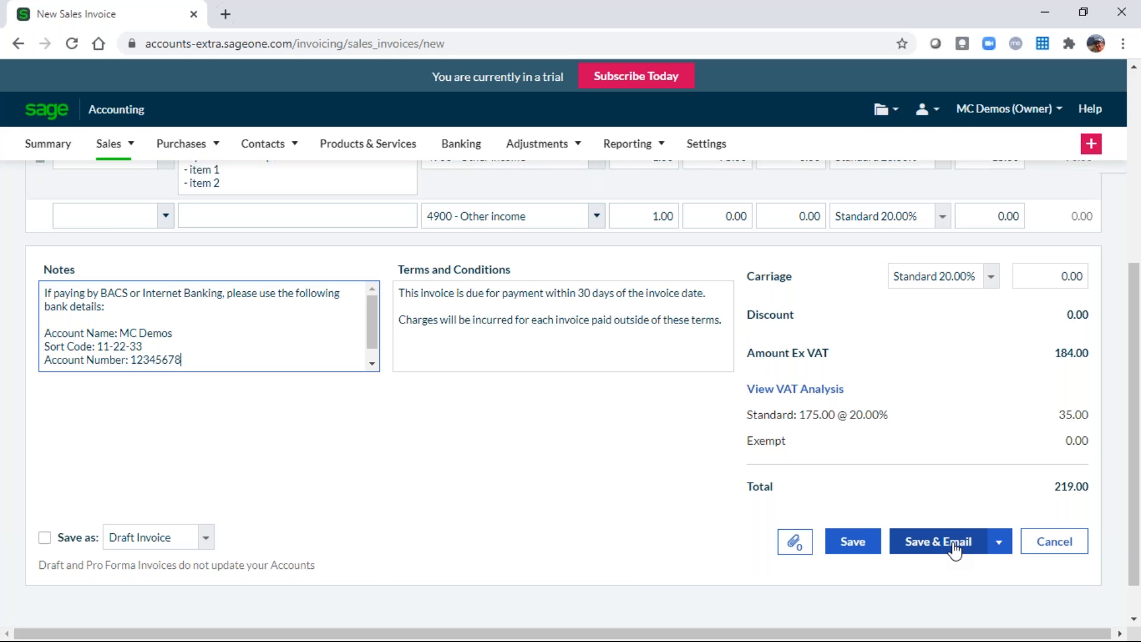
pyautogui.click(995, 548)
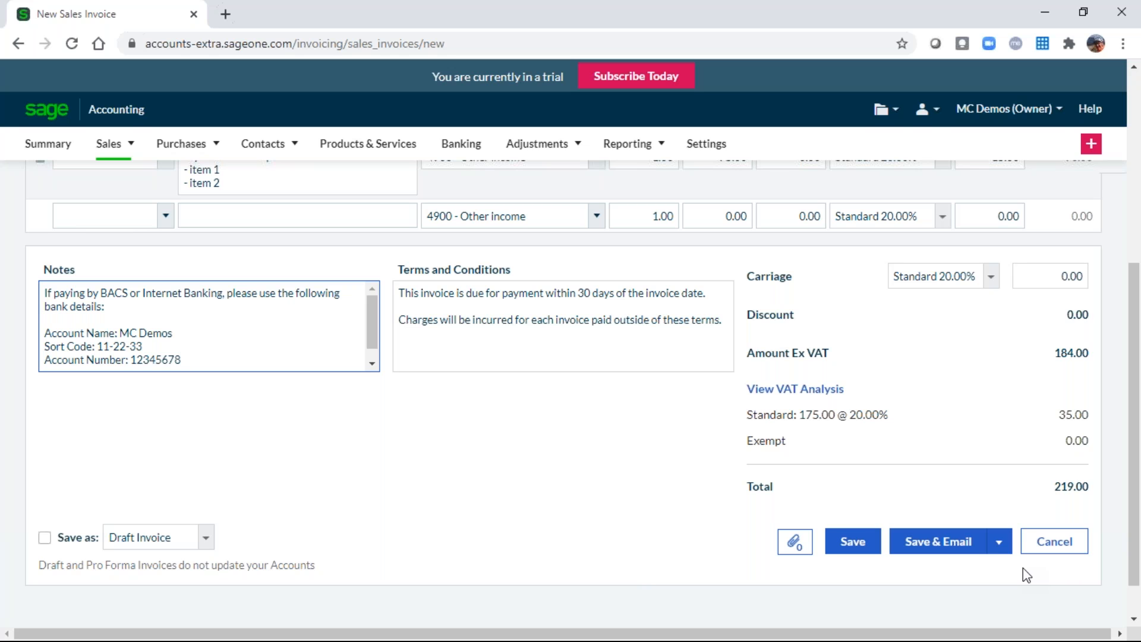
pyautogui.moveTo(1000, 552)
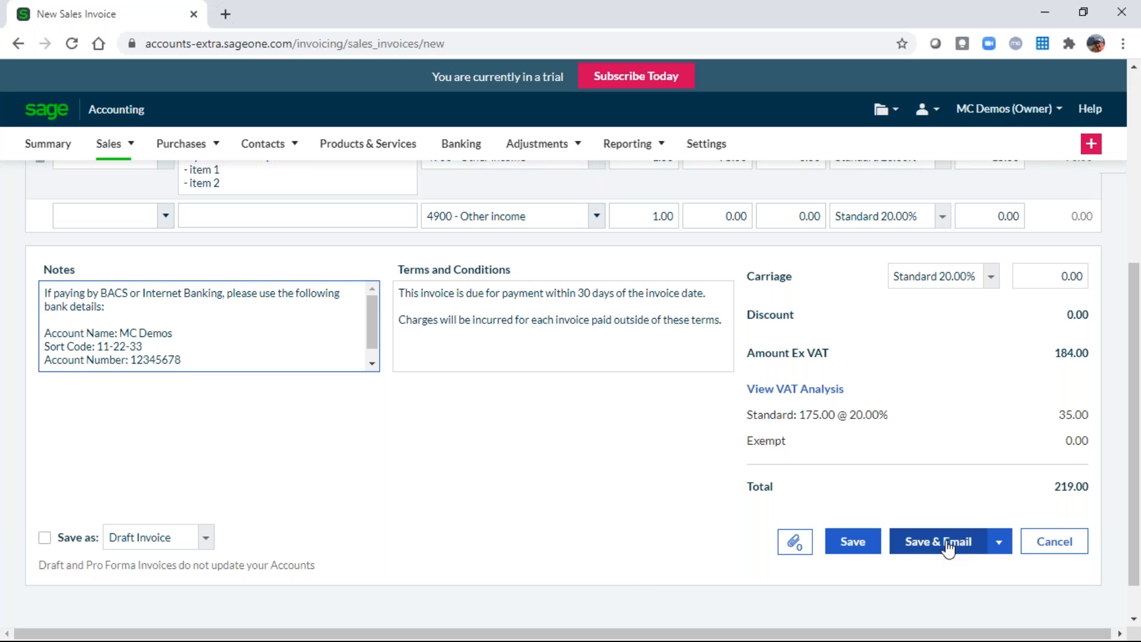
pyautogui.click(945, 542)
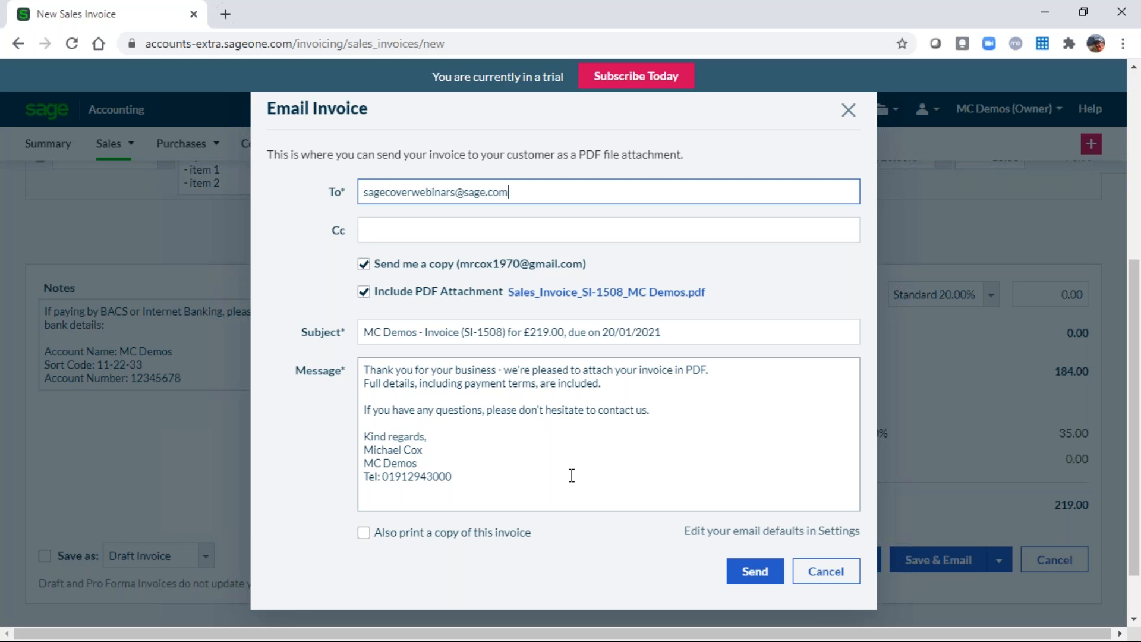
pyautogui.click(755, 573)
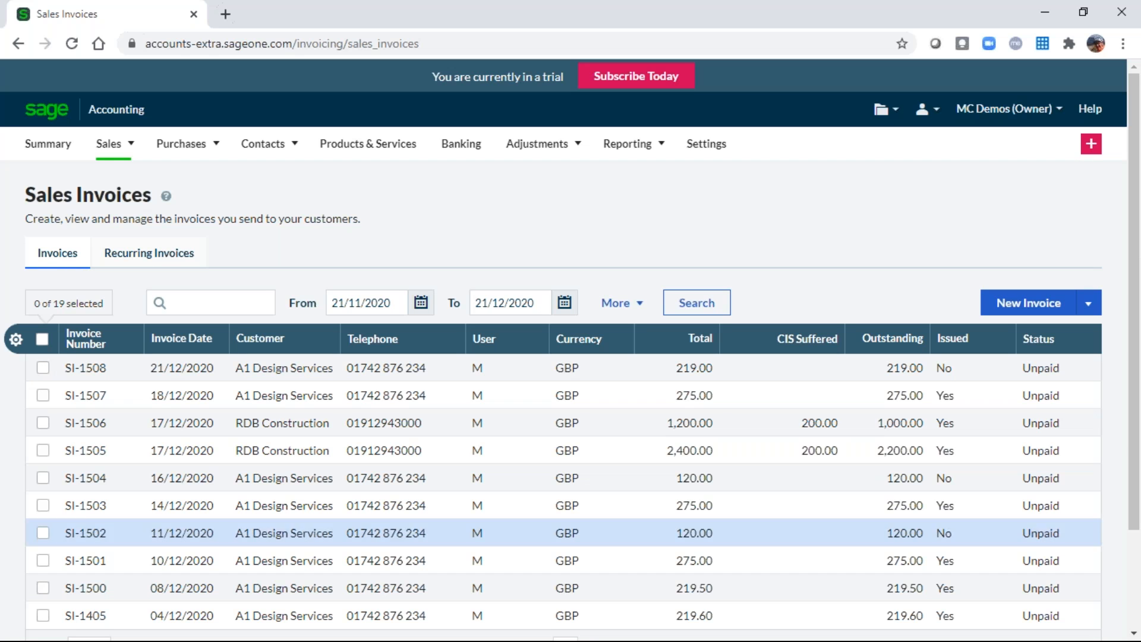
# Open the new A1 Design Services invoice dated 21/12/2020 and review its created and sent status, lines and available actions
pyautogui.click(277, 372)
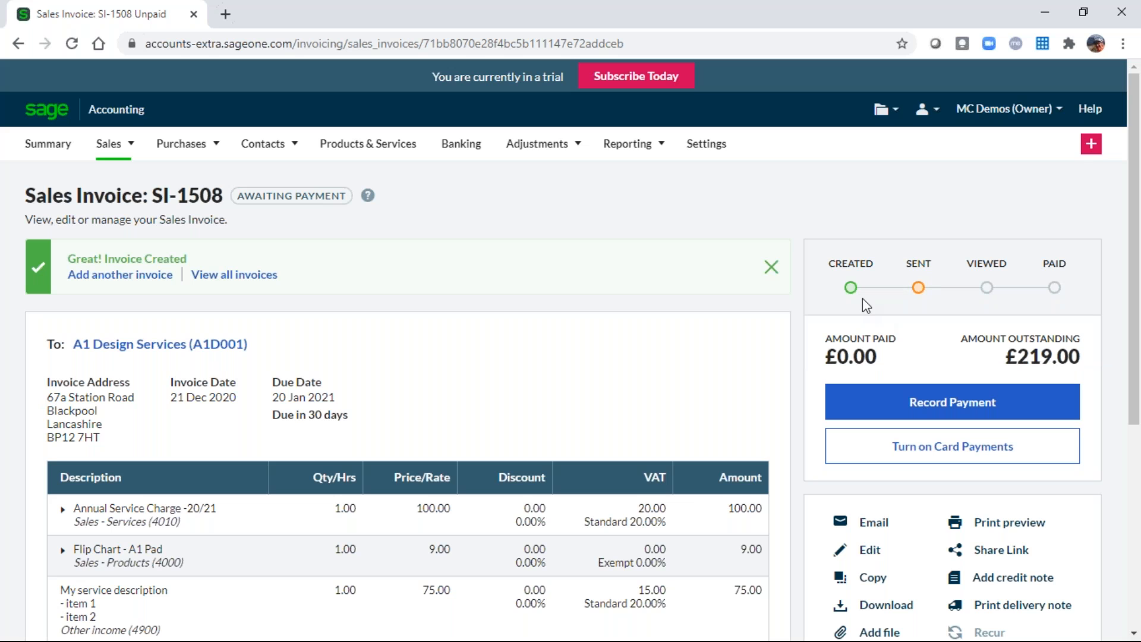
pyautogui.moveTo(854, 288)
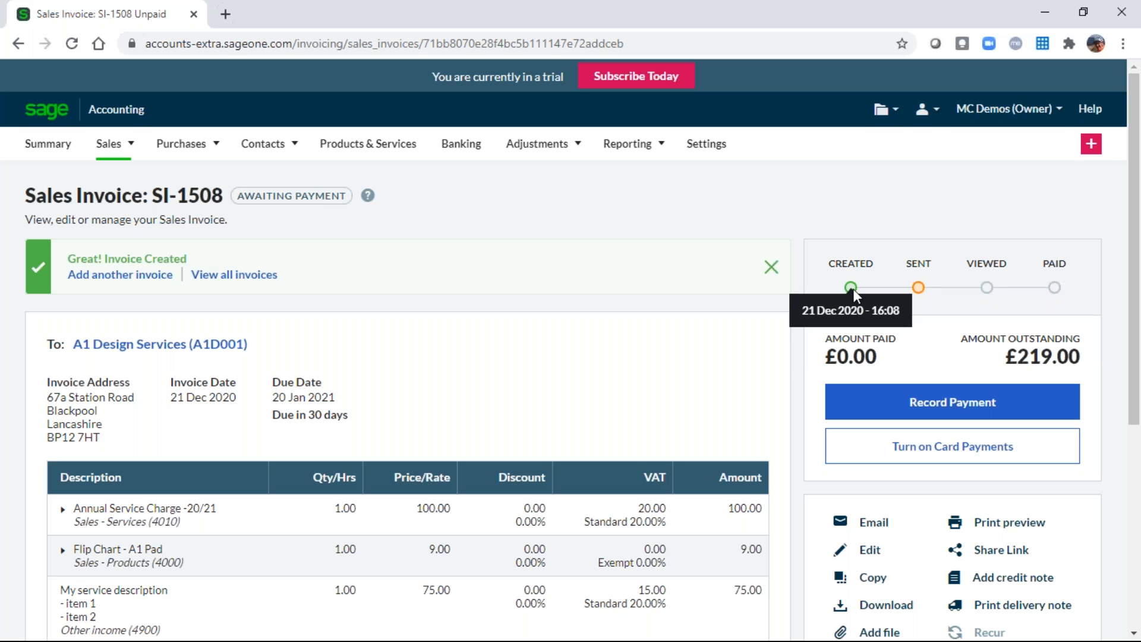
pyautogui.moveTo(929, 293)
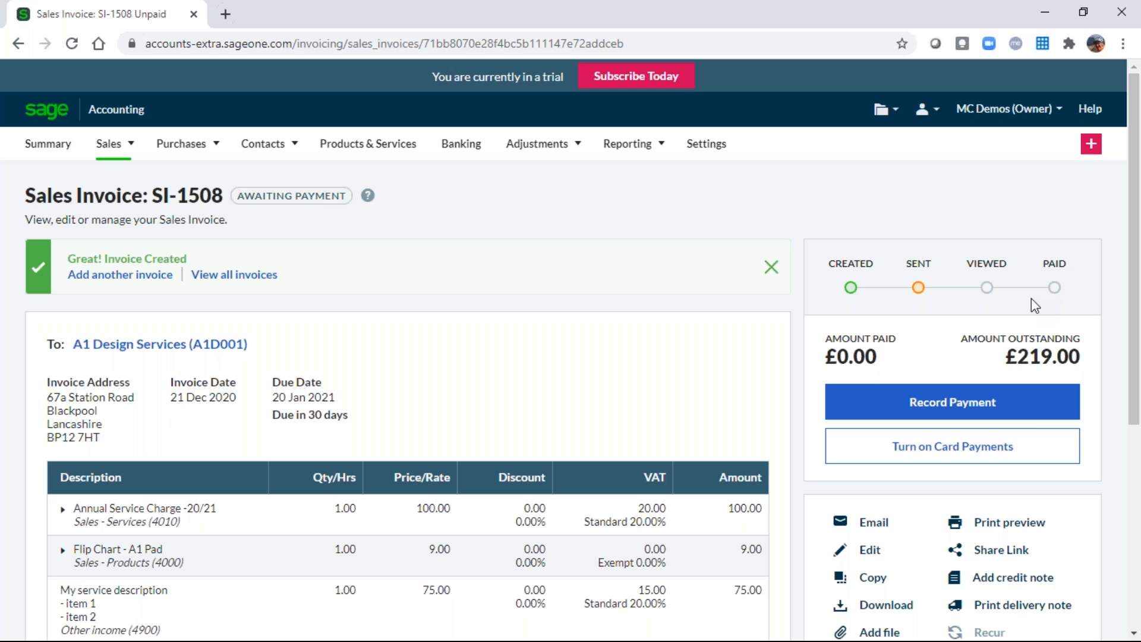
pyautogui.scroll(-3, 980, 451)
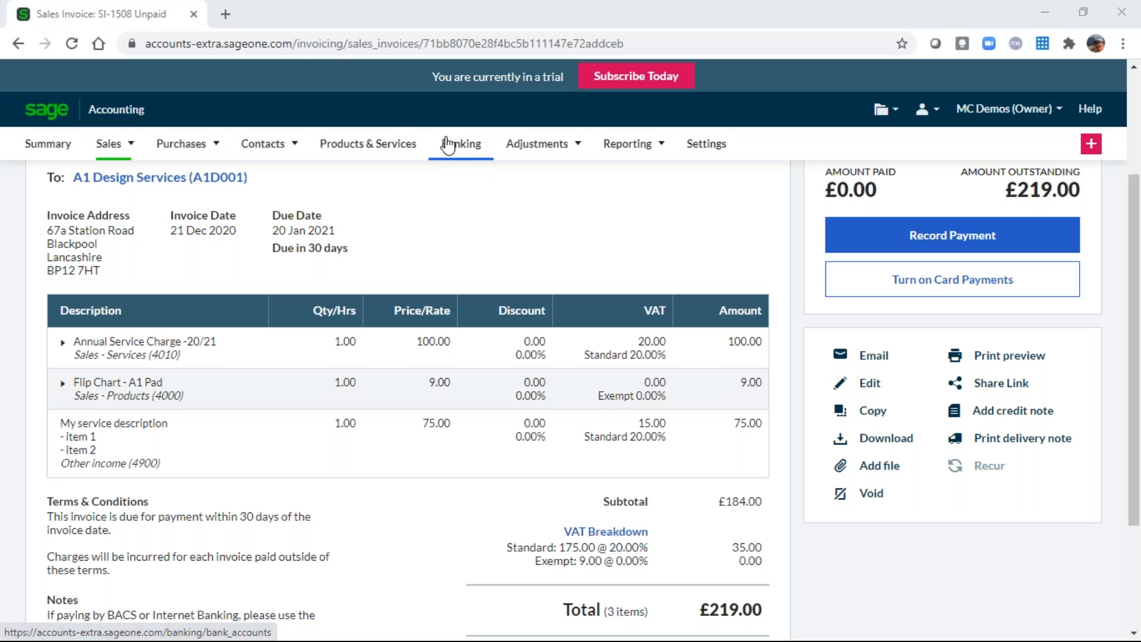
# Open the bank accounts overview and start a new outgoing payment as an Other Payment
pyautogui.click(462, 151)
pyautogui.click(462, 151)
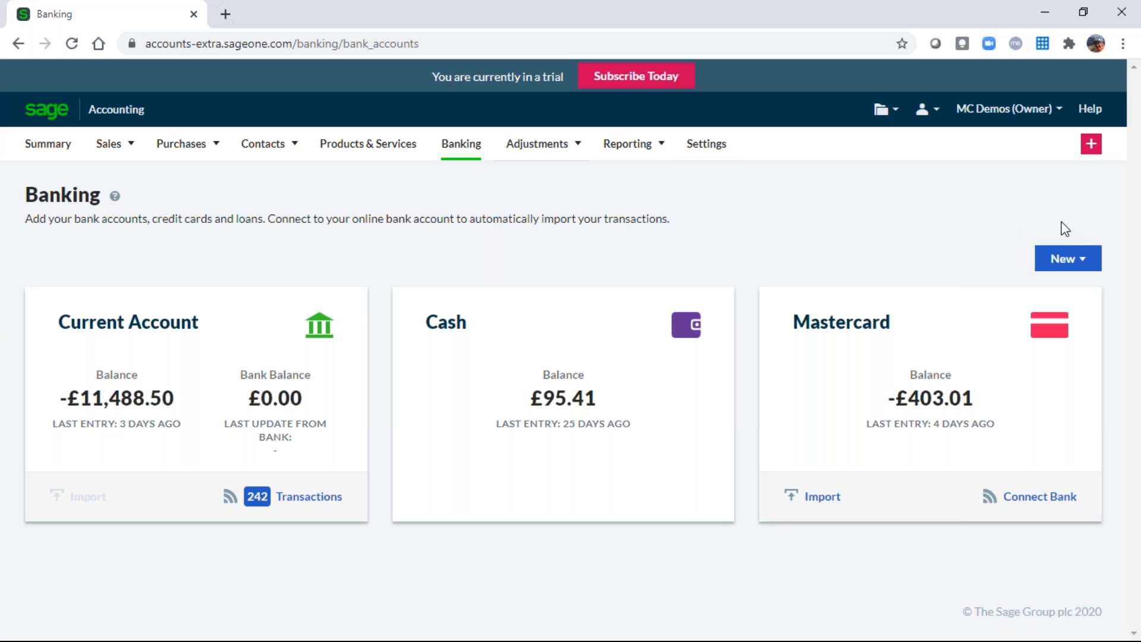
pyautogui.click(1080, 258)
pyautogui.click(1063, 259)
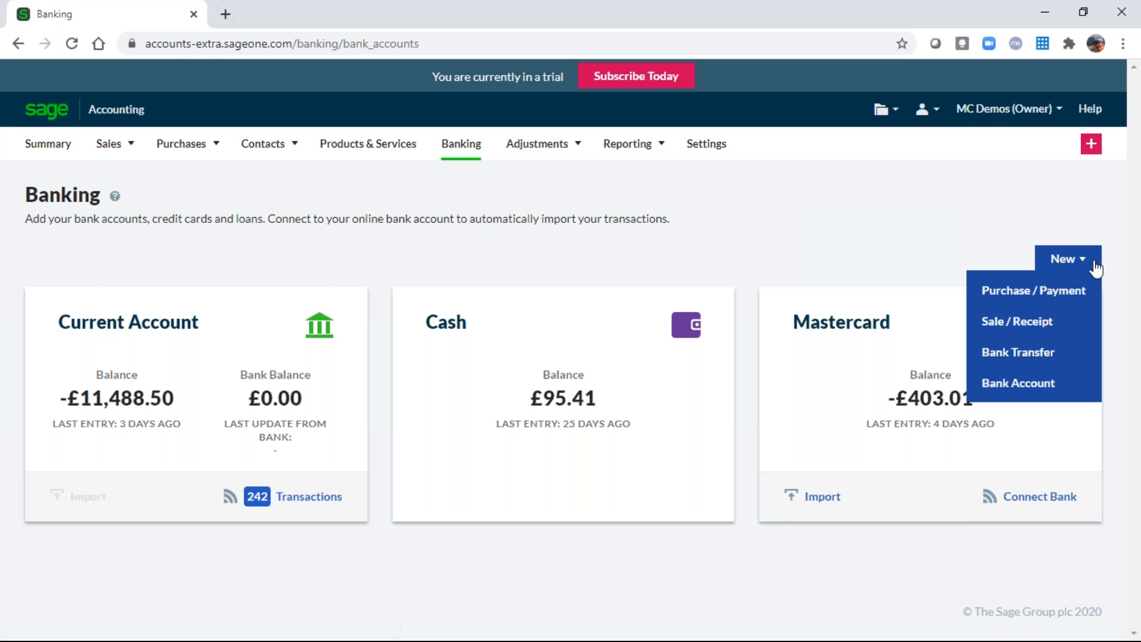
pyautogui.click(1066, 297)
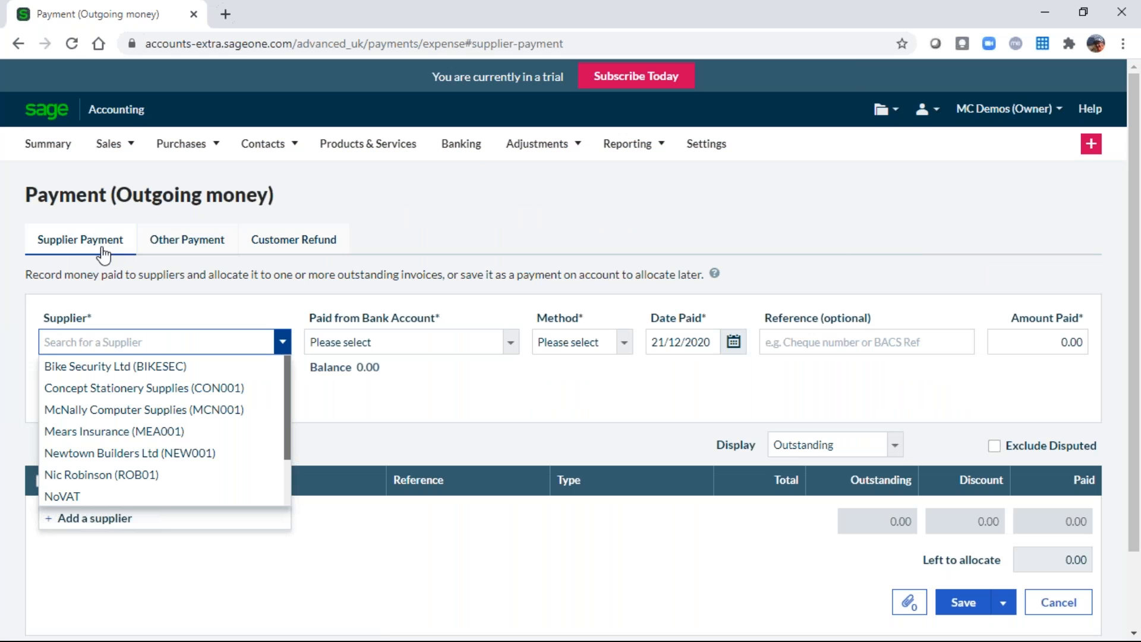
pyautogui.click(125, 270)
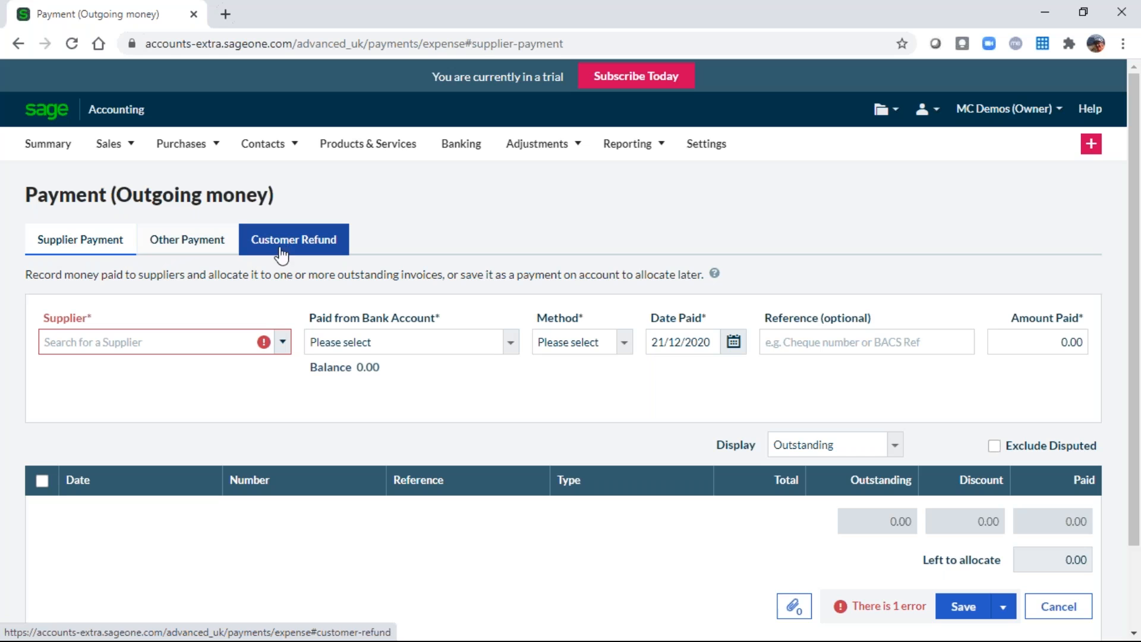
pyautogui.click(196, 247)
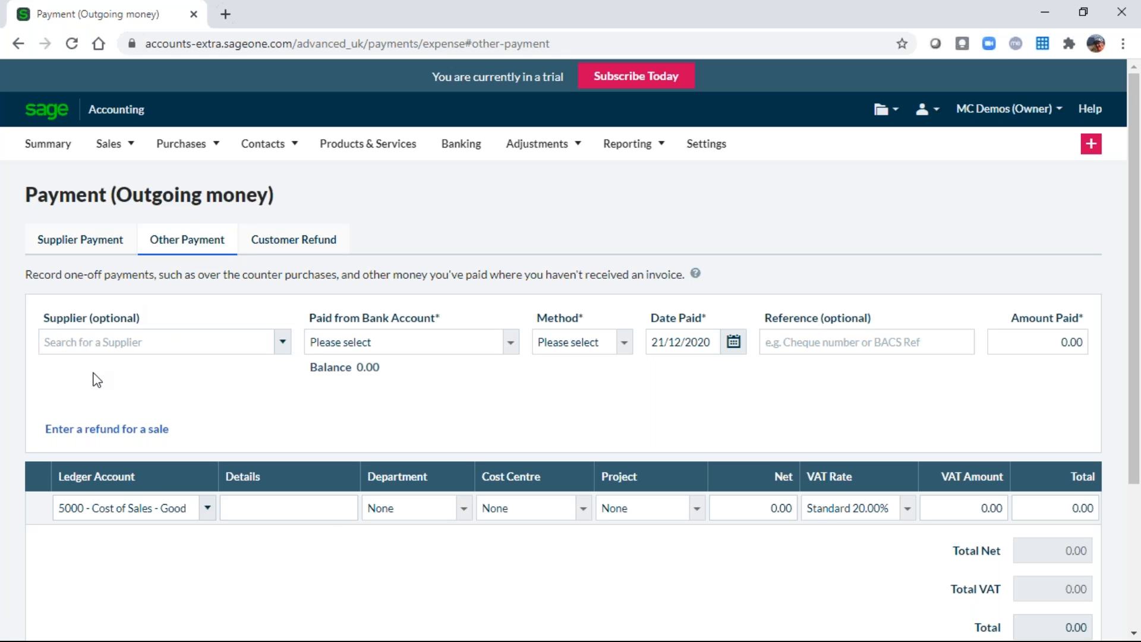
# Set the payment to be paid from 1200 - Current Account using the Credit/Debit Card method
pyautogui.click(387, 349)
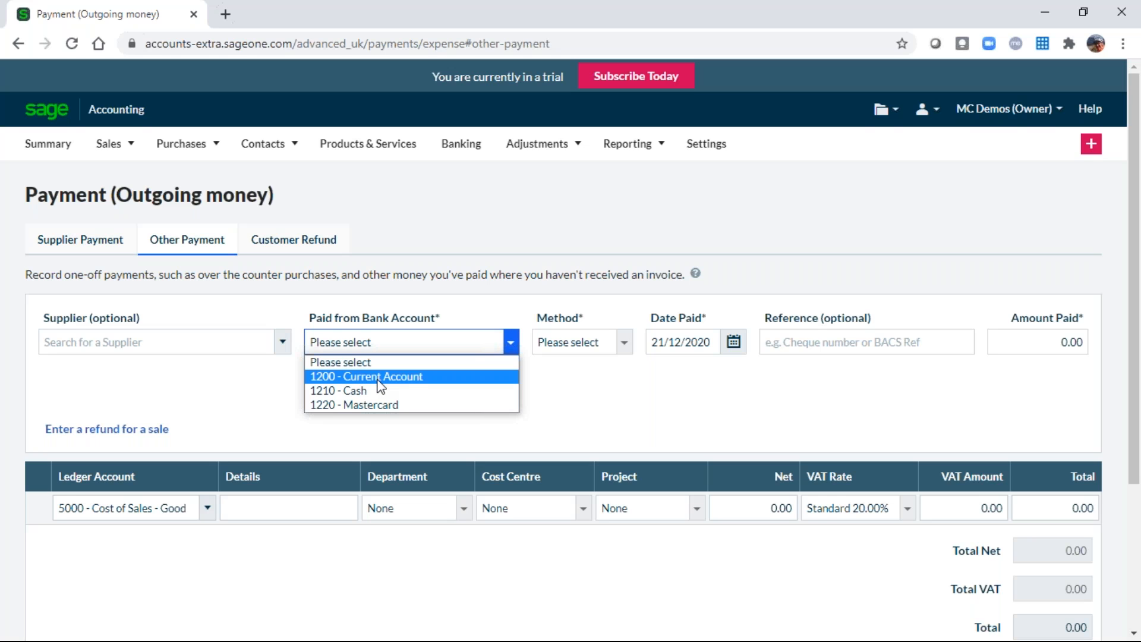
pyautogui.click(377, 379)
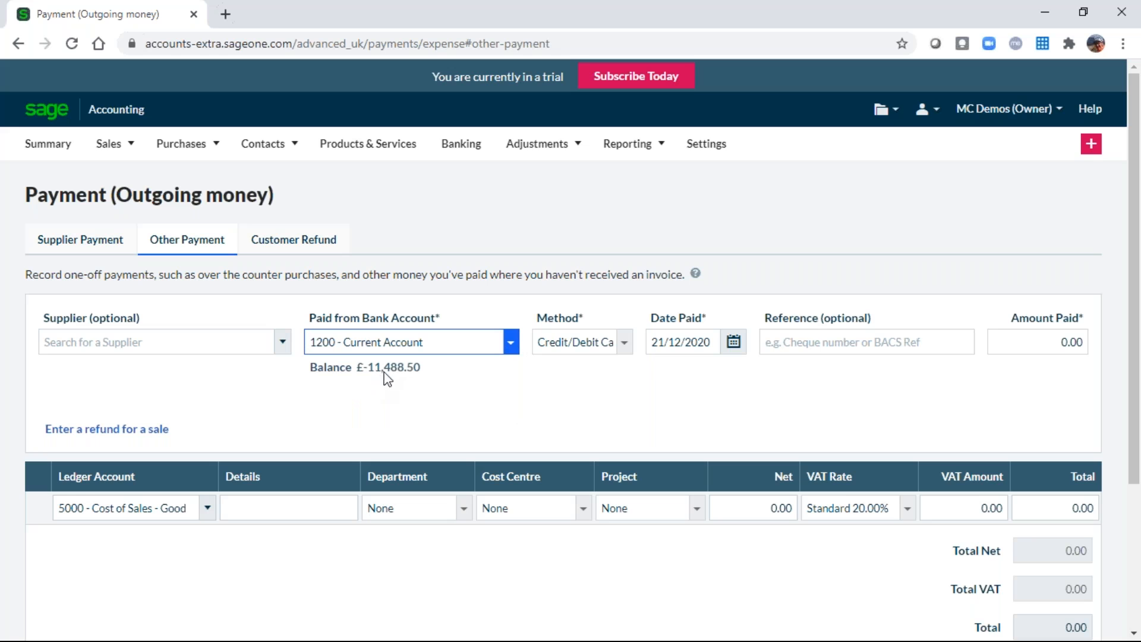
pyautogui.click(591, 350)
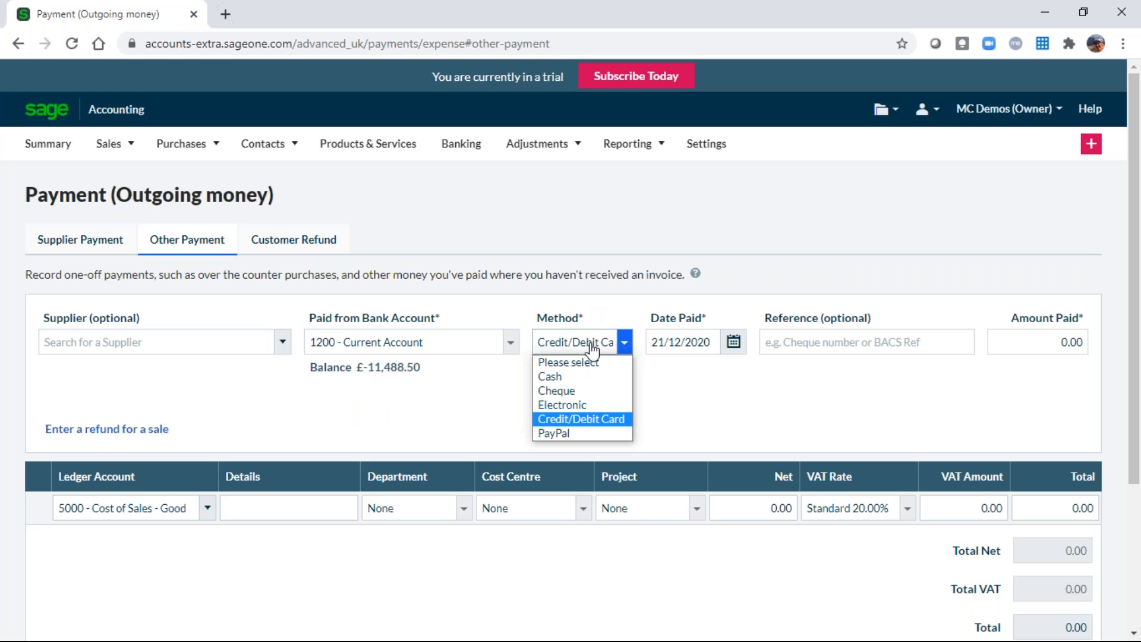
pyautogui.click(597, 419)
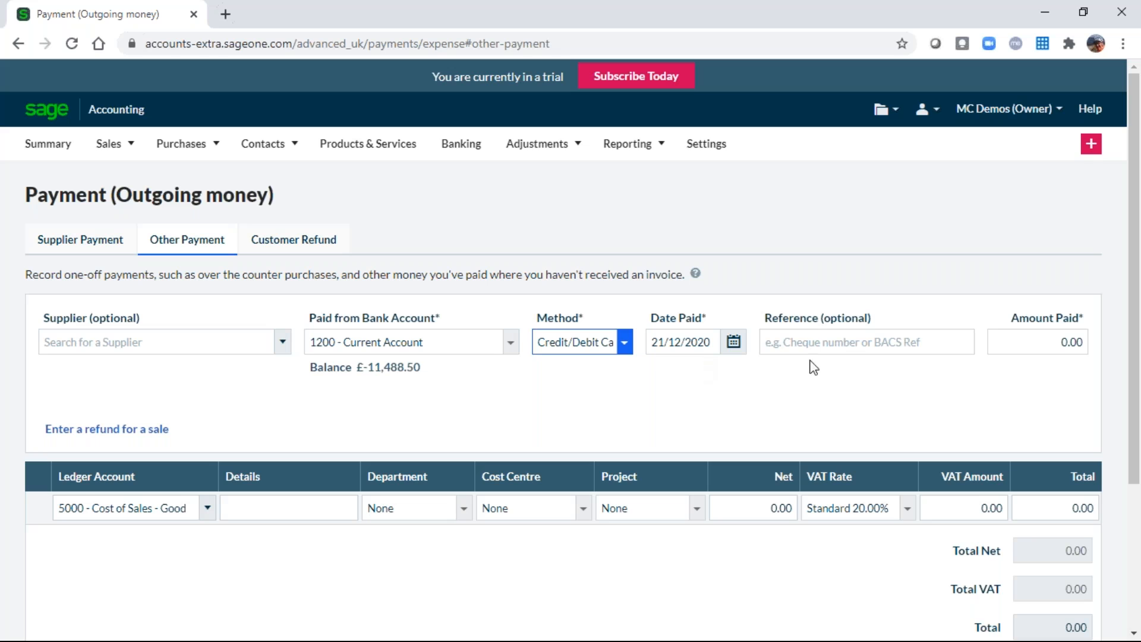
pyautogui.click(857, 338)
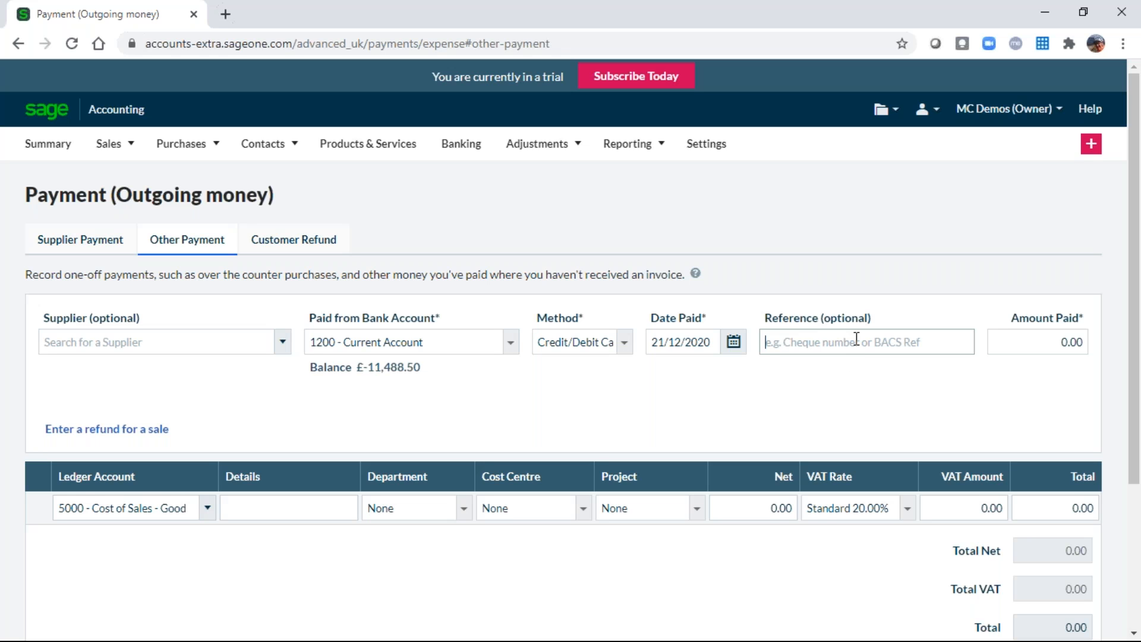
pyautogui.write('Pet')
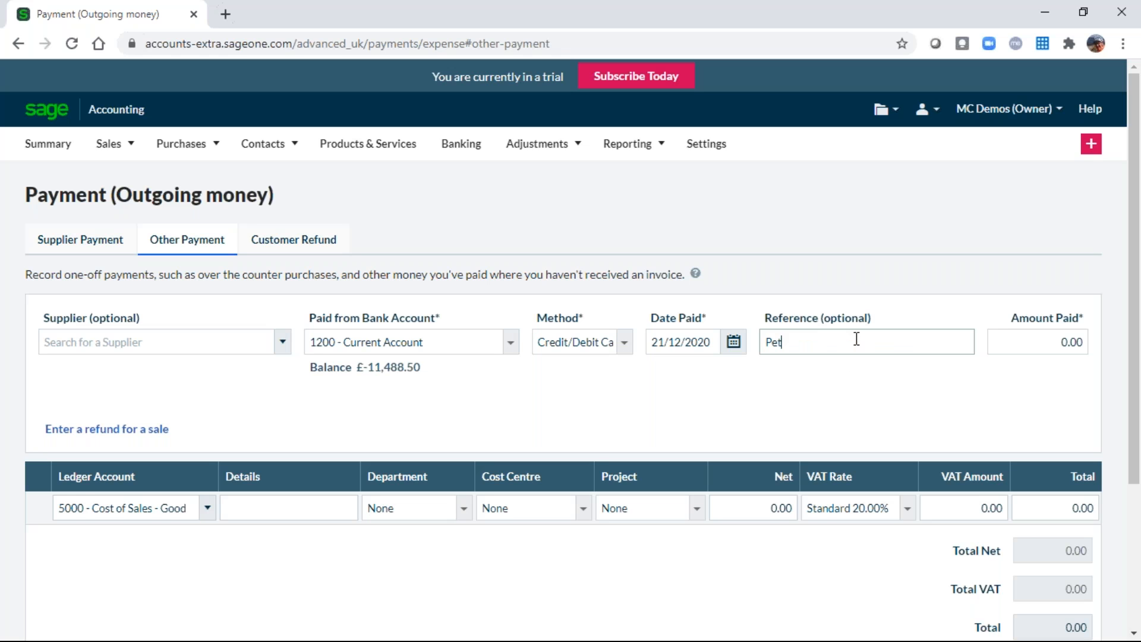
pyautogui.write('rol')
pyautogui.press('BackSpace')
pyautogui.press('BackSpace')
pyautogui.press('BackSpace')
pyautogui.press('BackSpace')
pyautogui.press('BackSpace')
pyautogui.press('BackSpace')
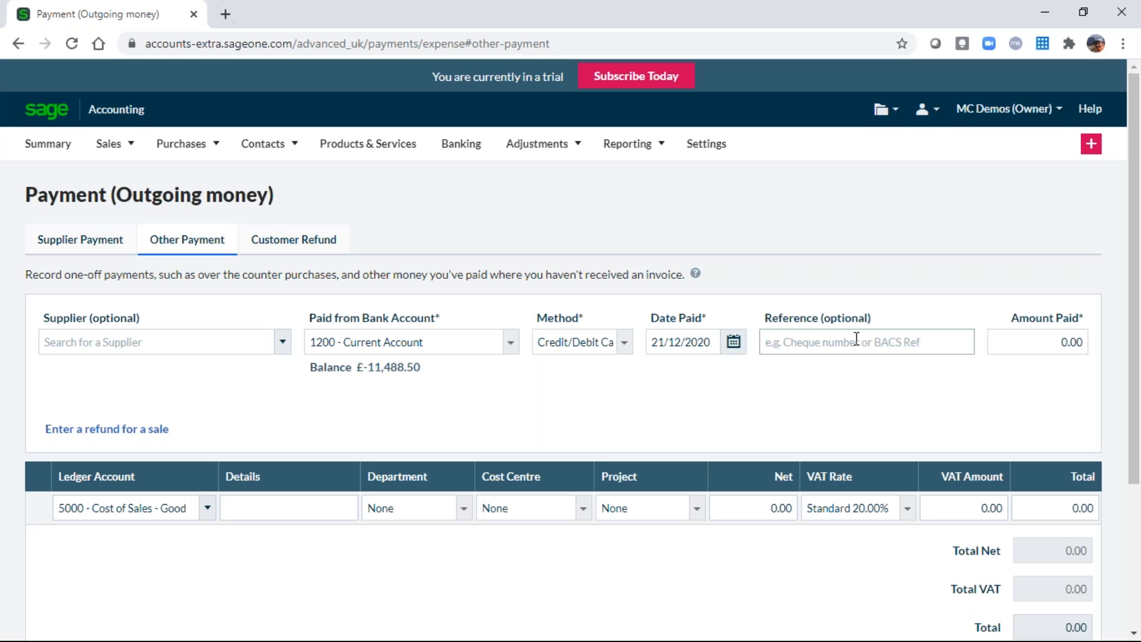
pyautogui.write('202012-00')
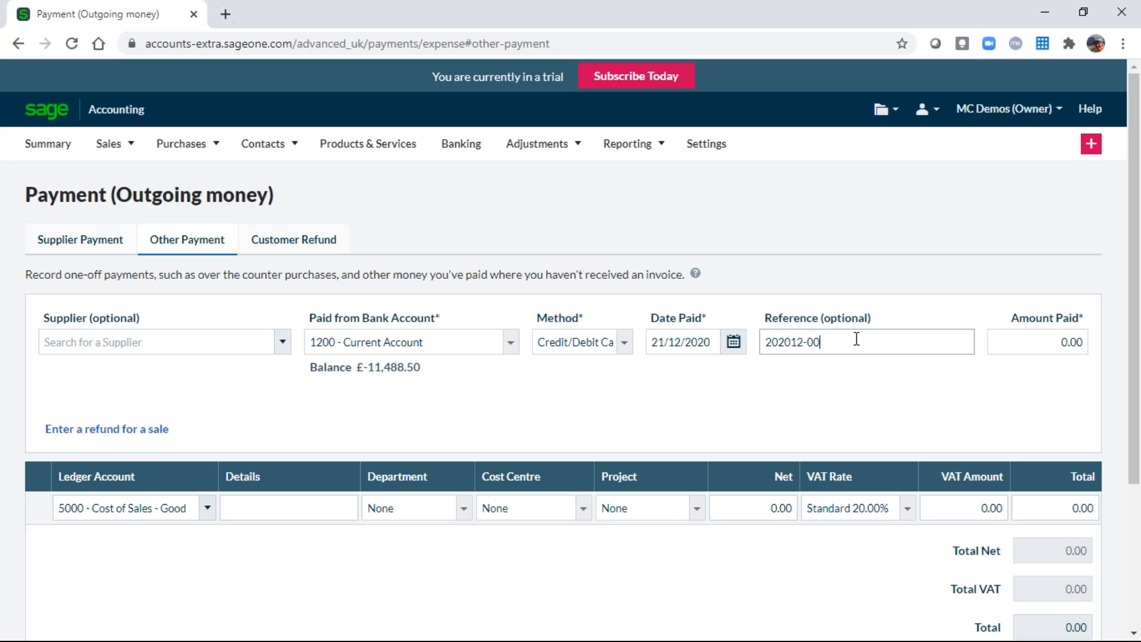
pyautogui.write('189')
pyautogui.press('Tab')
pyautogui.write('50')
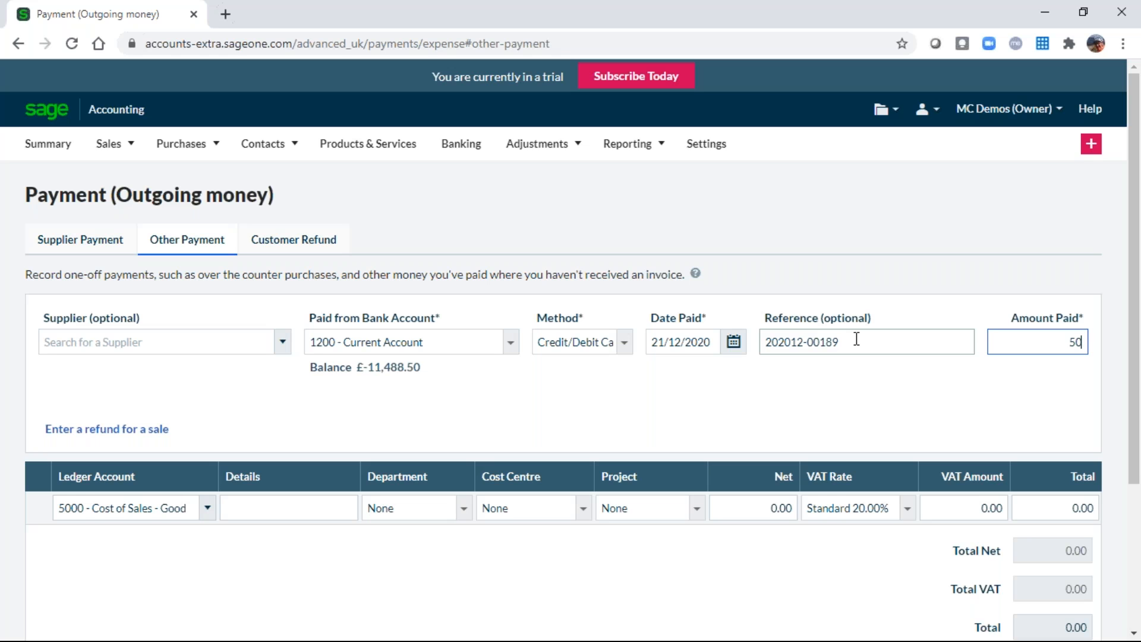
pyautogui.press('Tab')
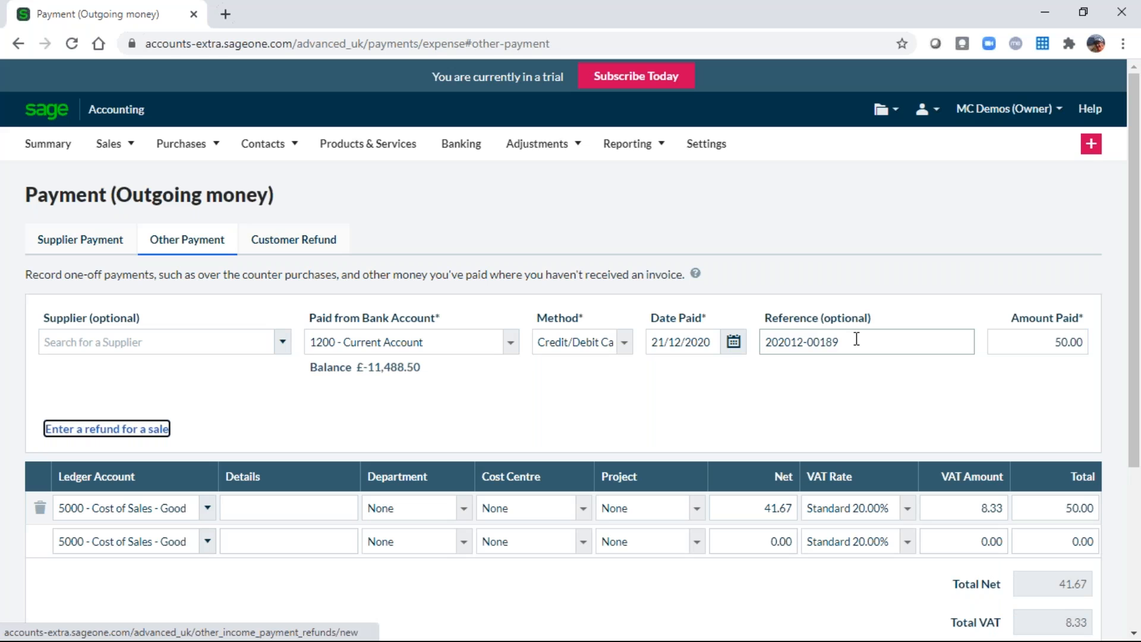
# Search the first payment line's ledger accounts for "petrol" and for "stati"
pyautogui.press('Tab')
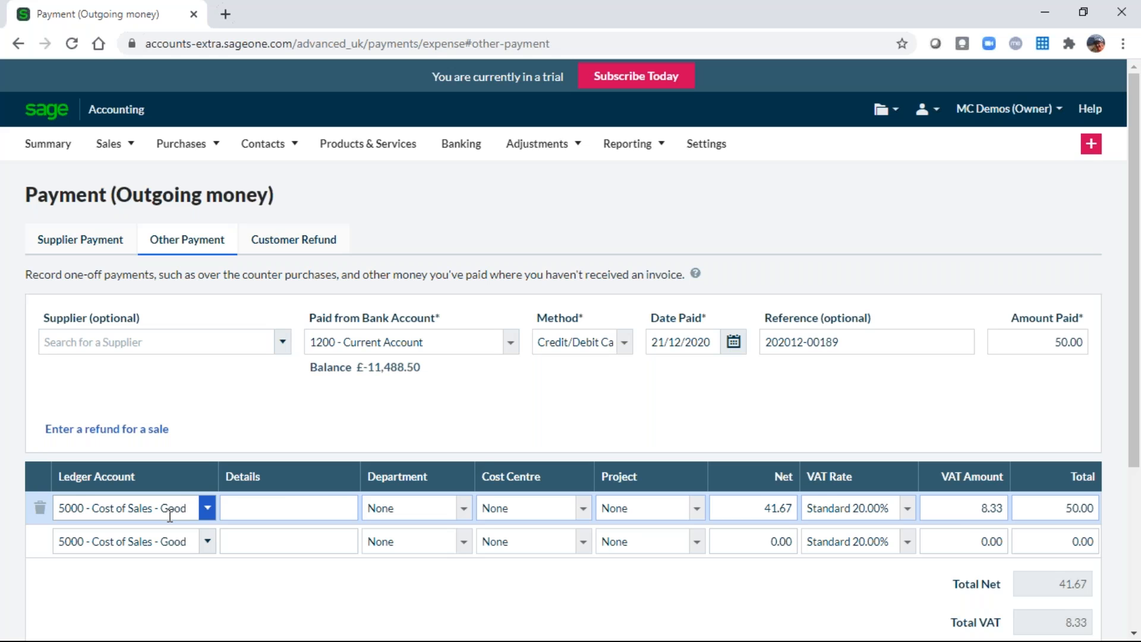
pyautogui.click(206, 510)
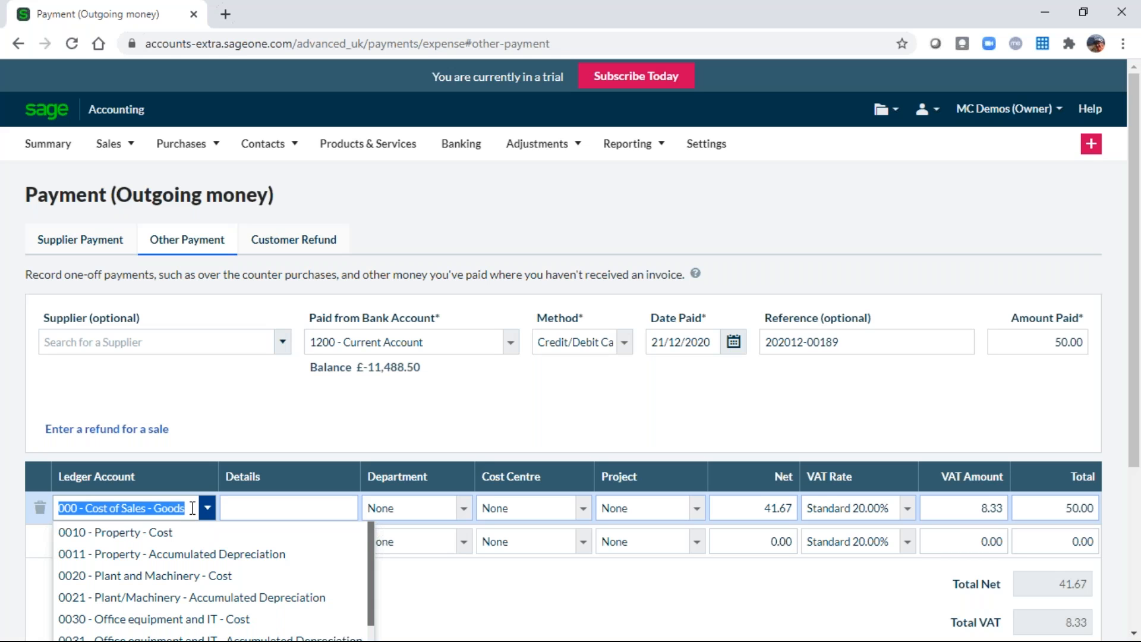
pyautogui.write('pe')
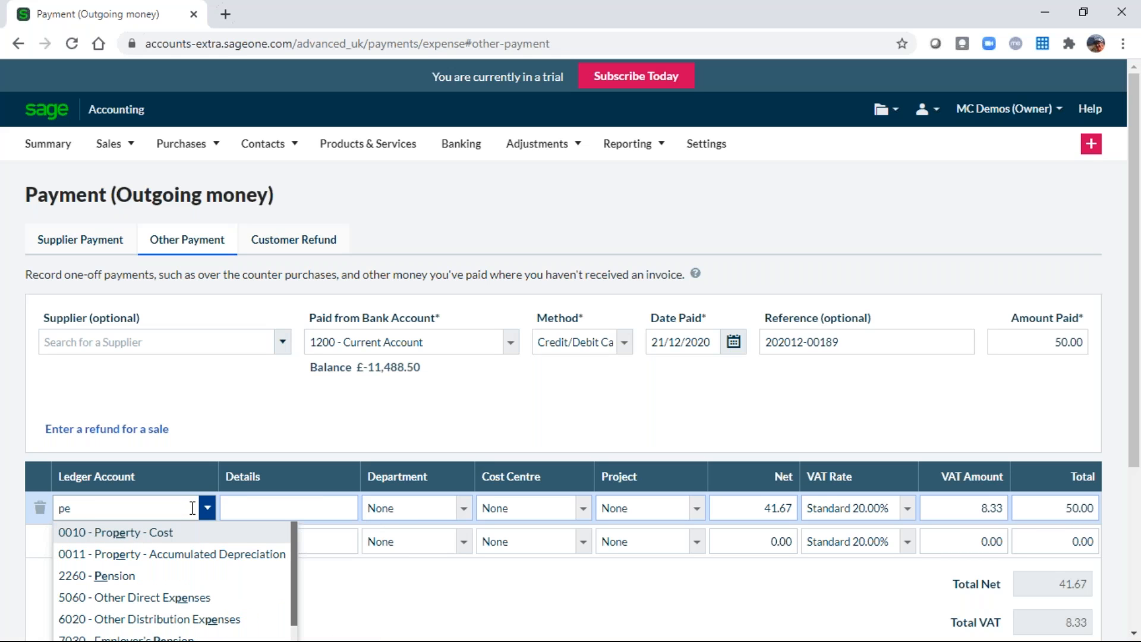
pyautogui.write('trol')
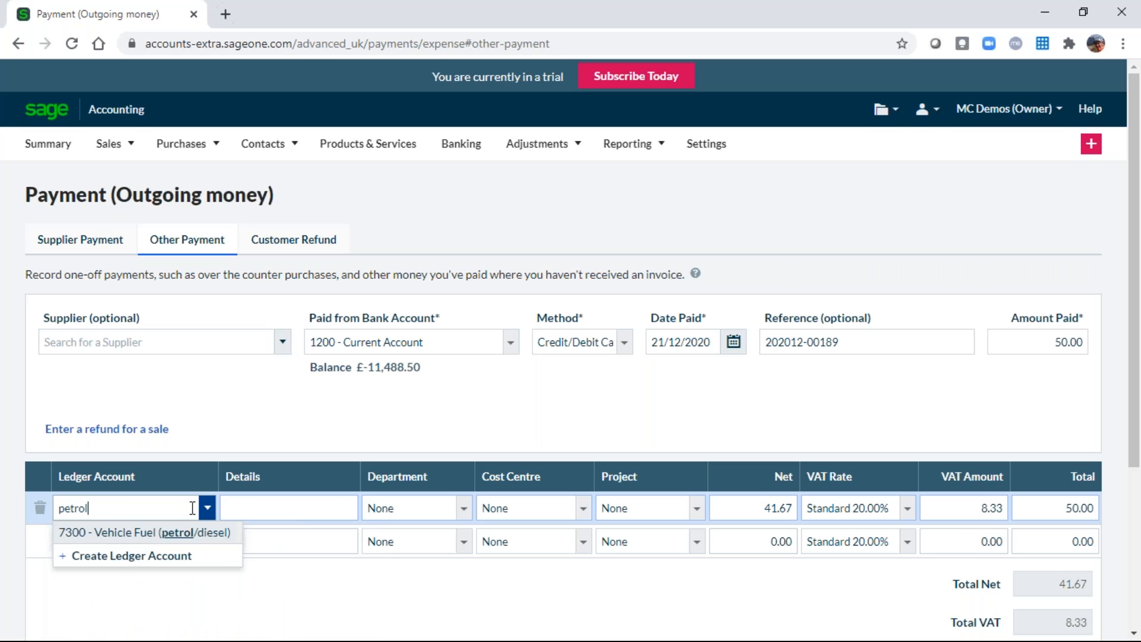
pyautogui.press('BackSpace')
pyautogui.press('BackSpace')
pyautogui.press('BackSpace')
pyautogui.press('BackSpace')
pyautogui.press('BackSpace')
pyautogui.press('BackSpace')
pyautogui.write('stati')
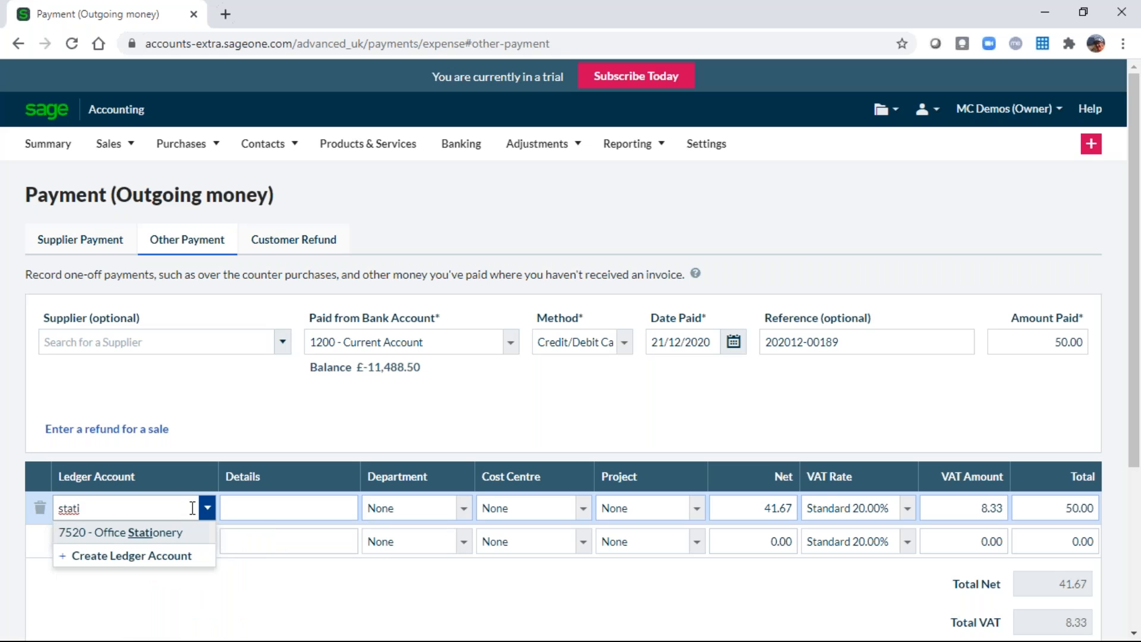
# Assign the first payment line to ledger account 7300 - Vehicle Fuel (petrol/diesel) and enter "Petrol" as its details
pyautogui.press('BackSpace')
pyautogui.press('BackSpace')
pyautogui.press('BackSpace')
pyautogui.press('BackSpace')
pyautogui.press('BackSpace')
pyautogui.write('petrol')
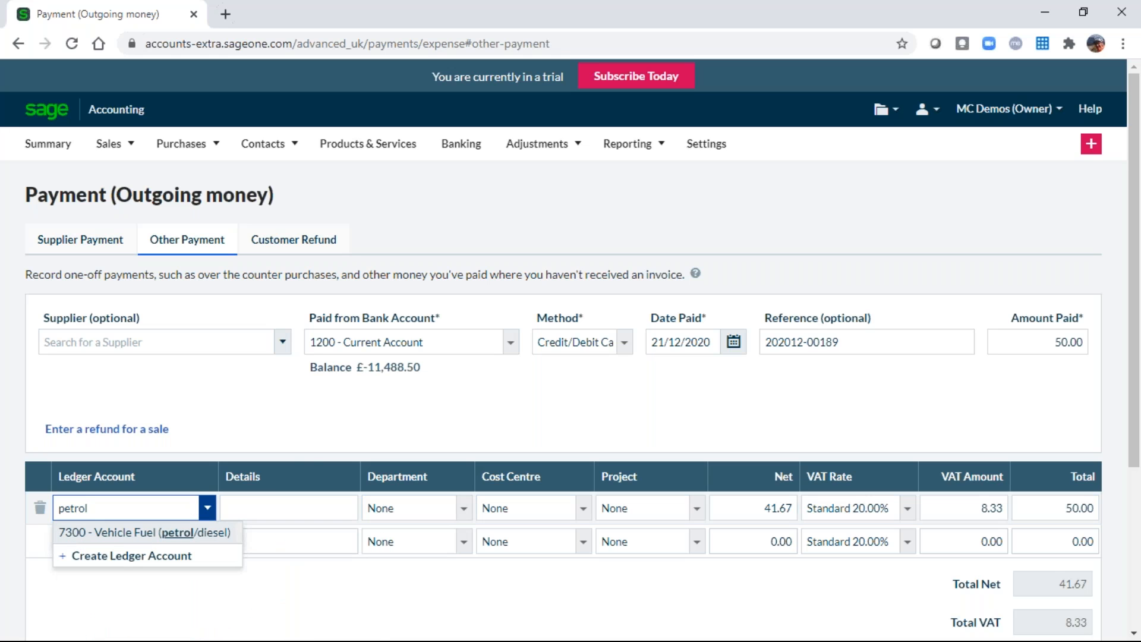
pyautogui.click(97, 539)
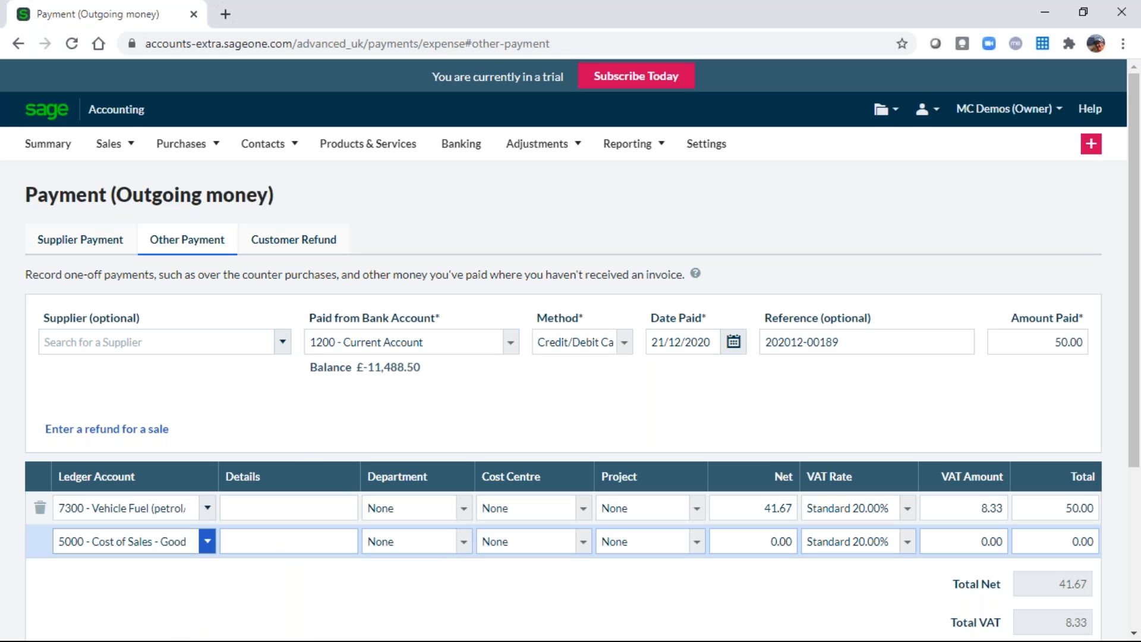
pyautogui.click(254, 508)
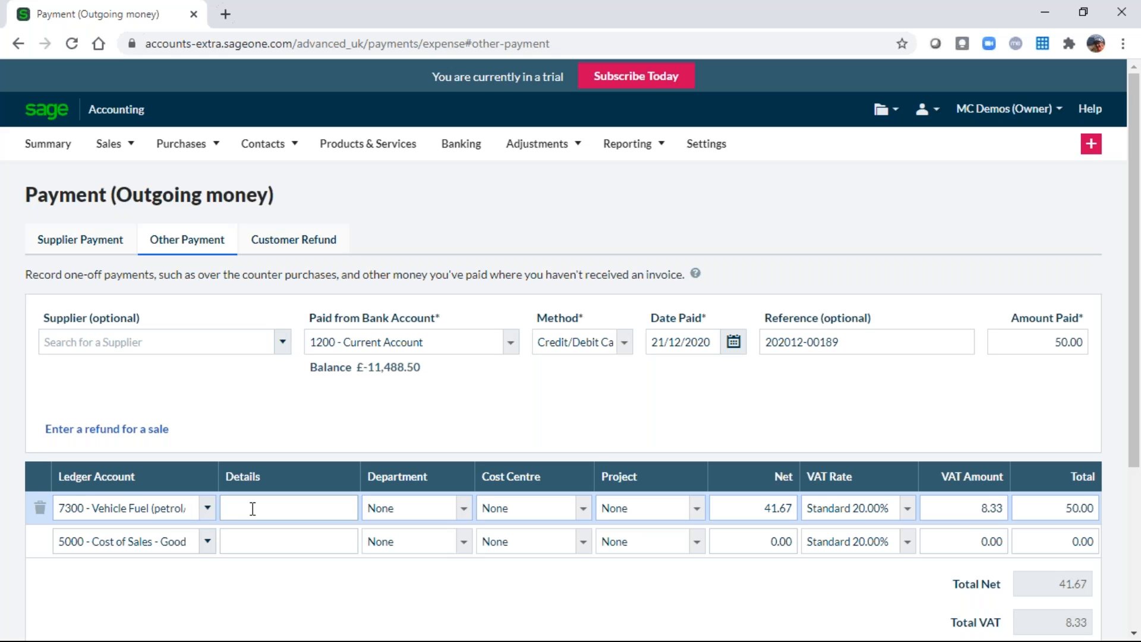
pyautogui.write('Petrol')
pyautogui.press('Tab')
# Review the VAT rate options for the Petrol line, choose Standard 20.00%, and save the payment
pyautogui.click(909, 511)
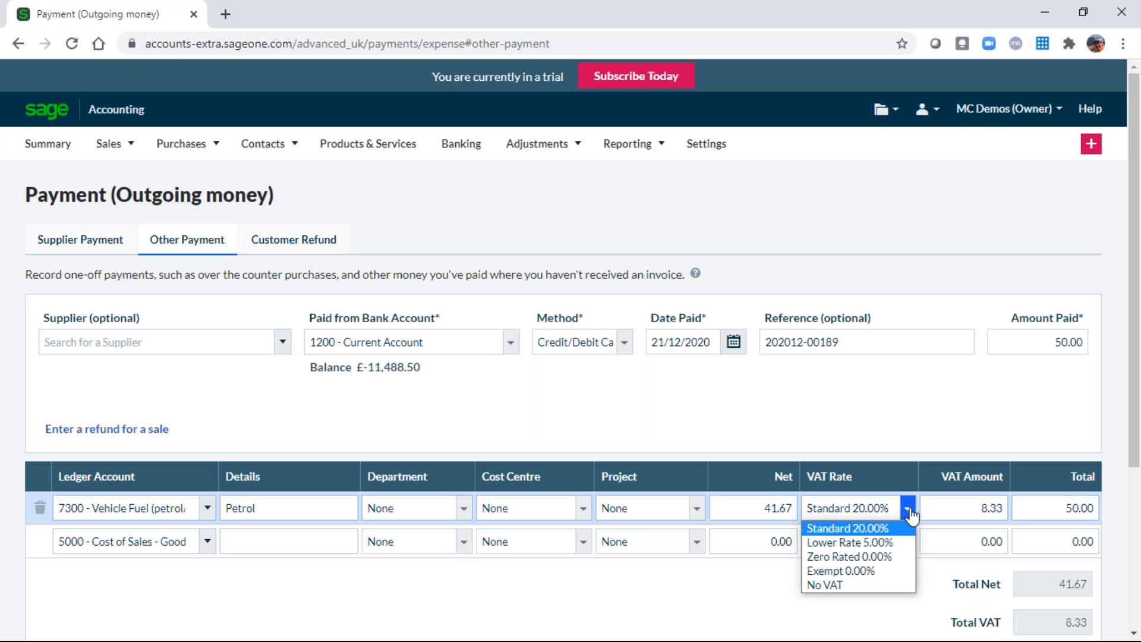
pyautogui.click(874, 527)
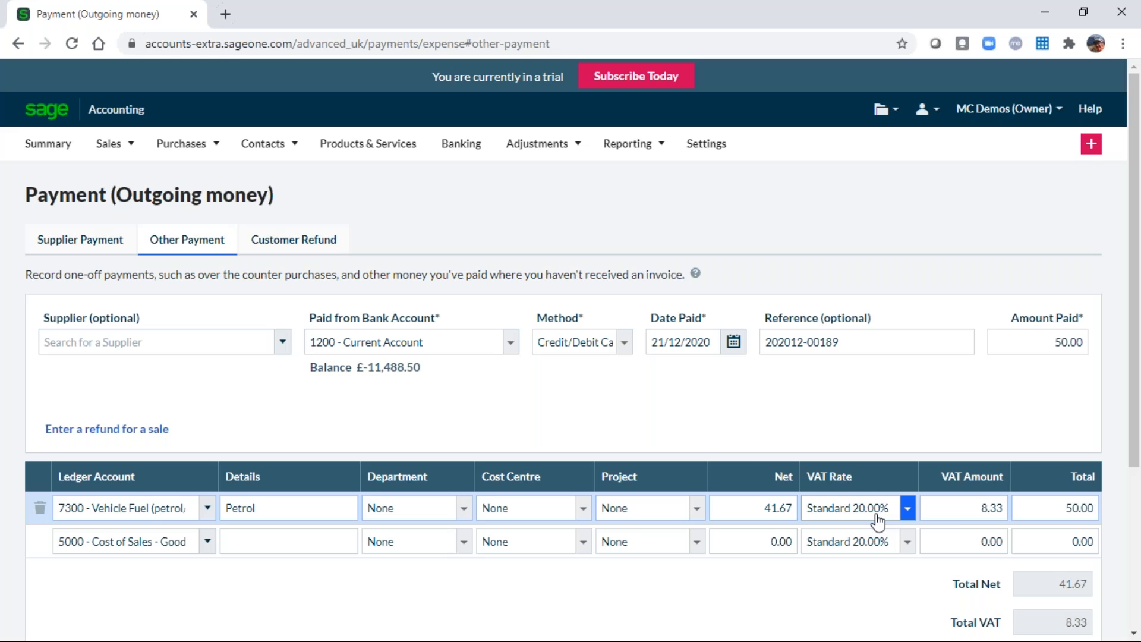
pyautogui.scroll(-3, 896, 586)
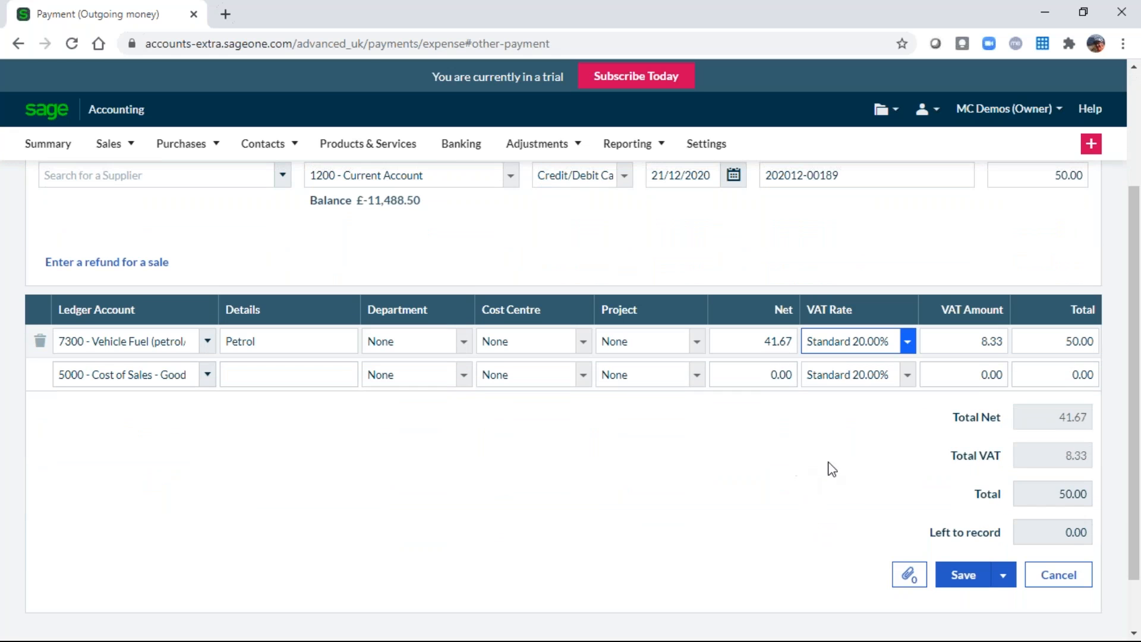
pyautogui.click(965, 583)
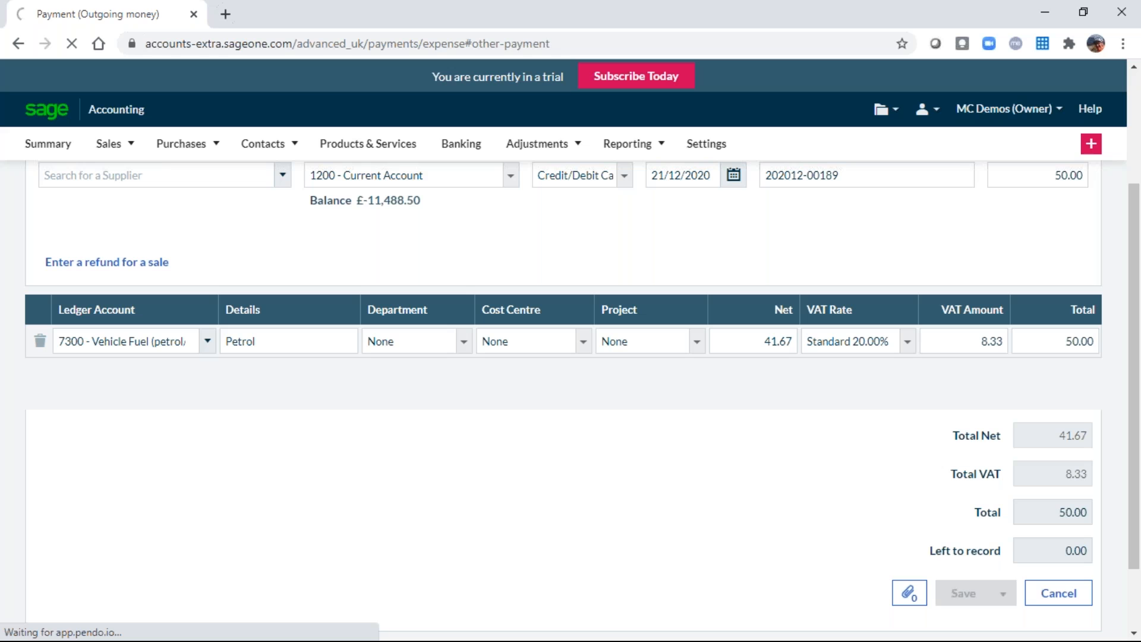
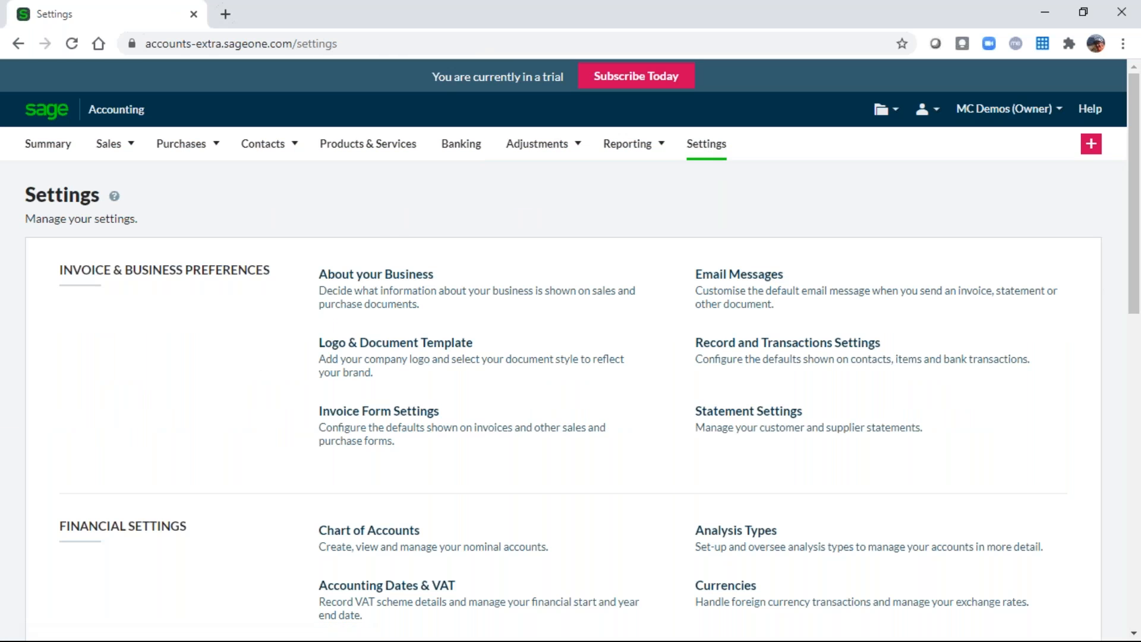
# Open User Management in the Customise settings and start a new user invitation at its email field
pyautogui.scroll(-2, 215, 368)
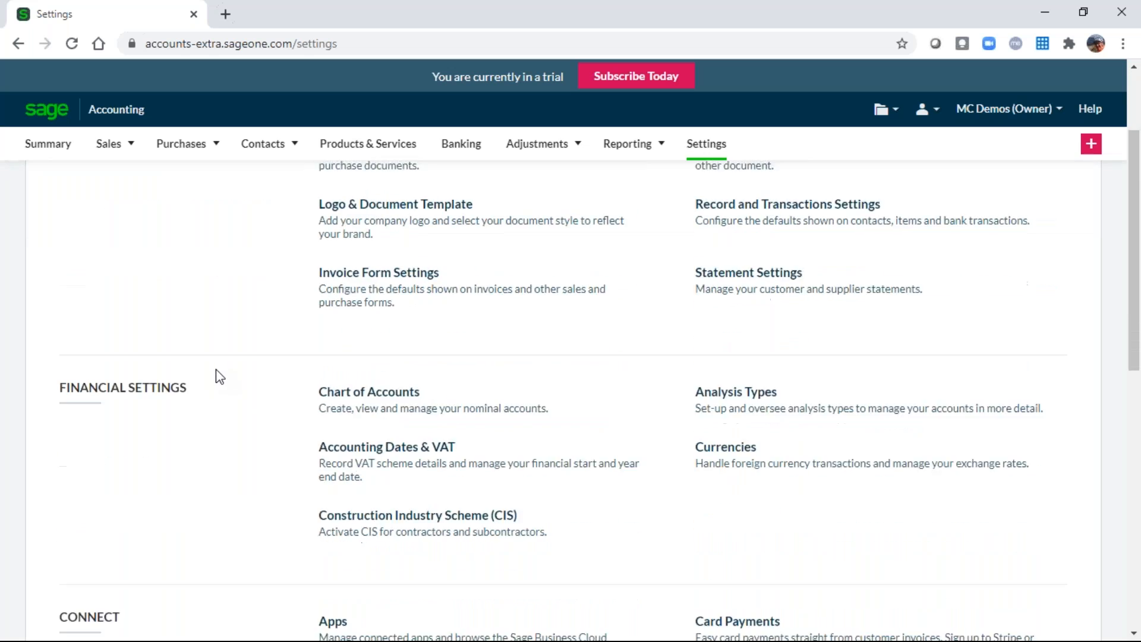
pyautogui.scroll(-8, 216, 369)
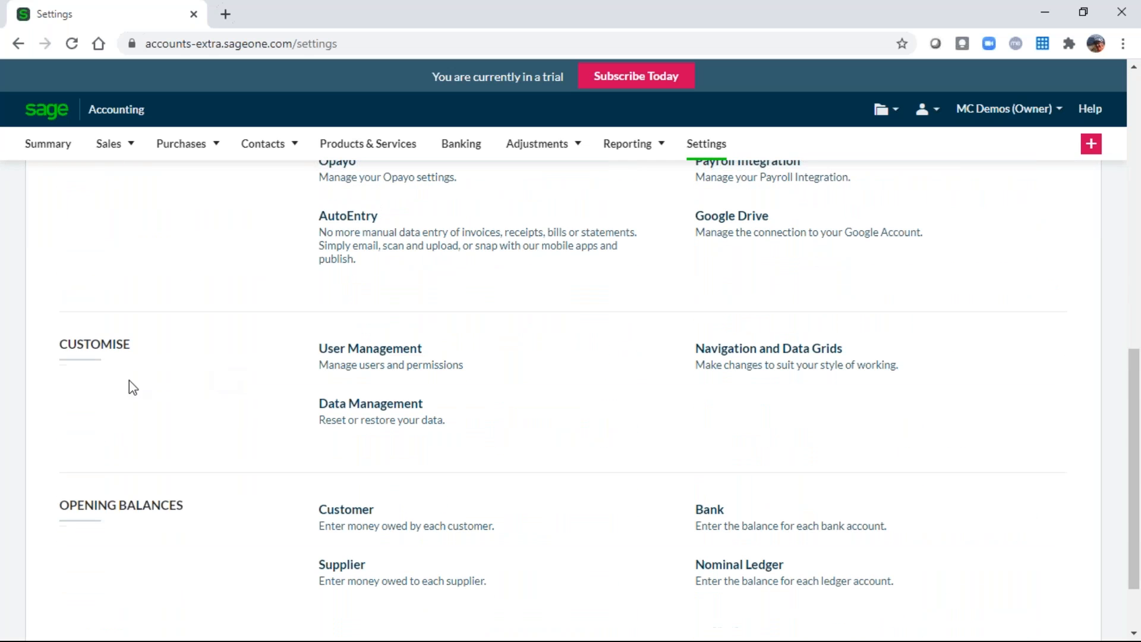
pyautogui.click(391, 360)
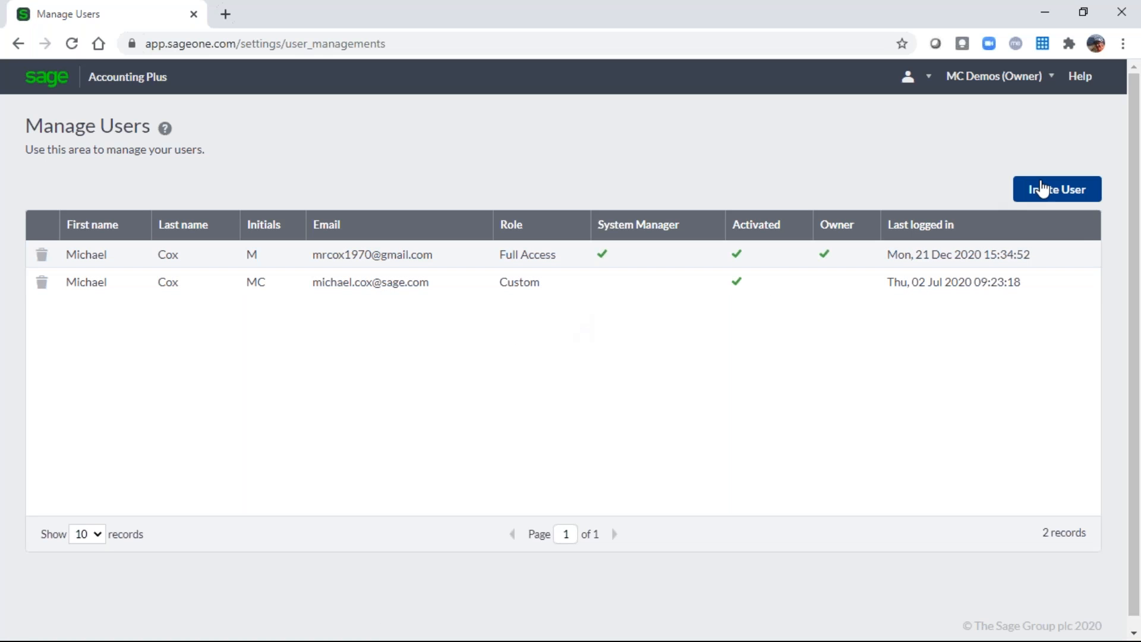
pyautogui.click(1055, 195)
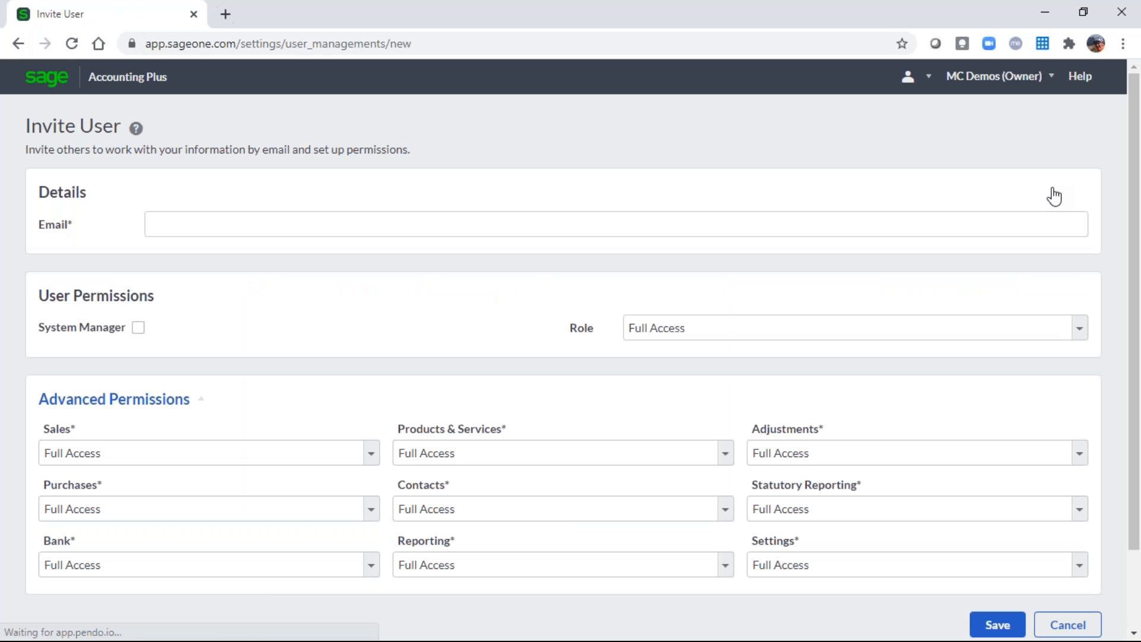
pyautogui.click(367, 226)
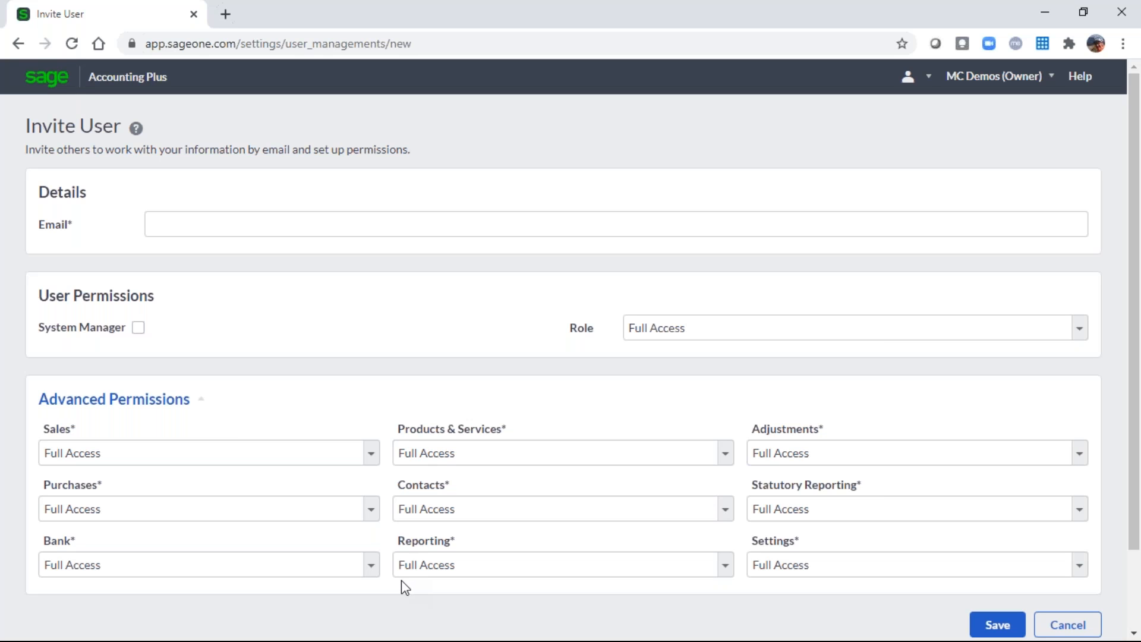
# Set the invited user's Purchases and Bank permissions to No Access
pyautogui.click(371, 511)
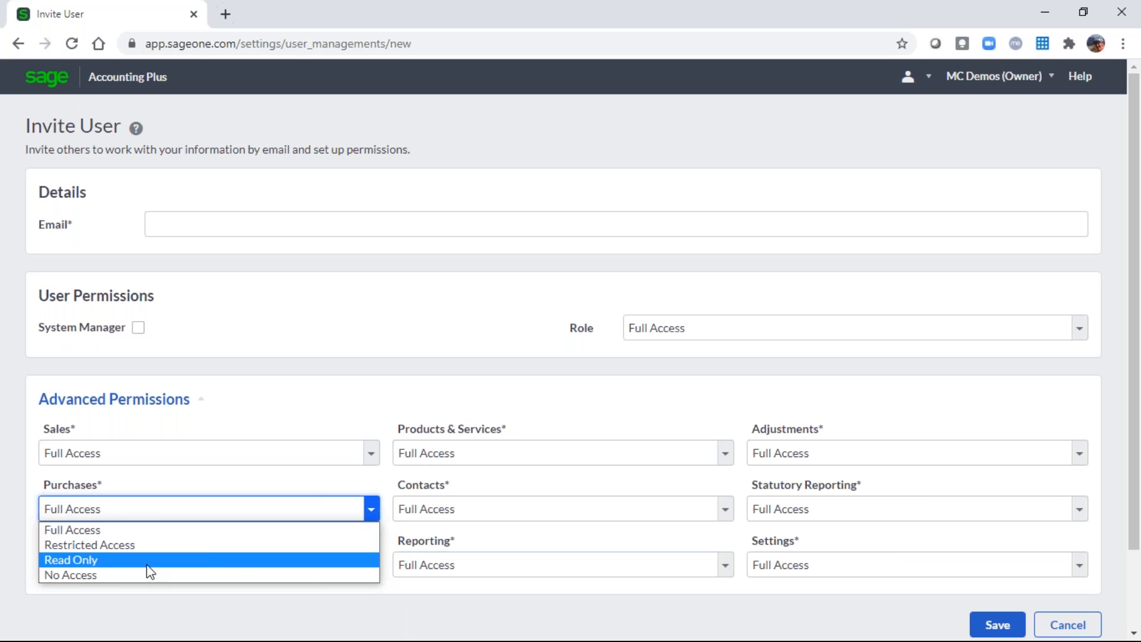
pyautogui.click(83, 576)
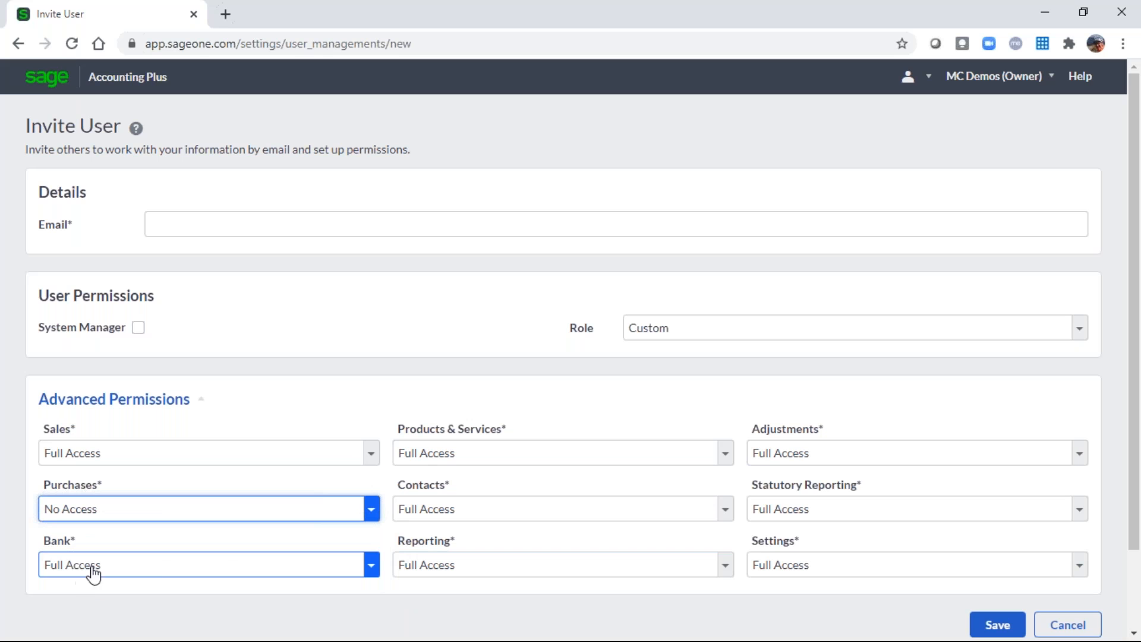
pyautogui.click(372, 563)
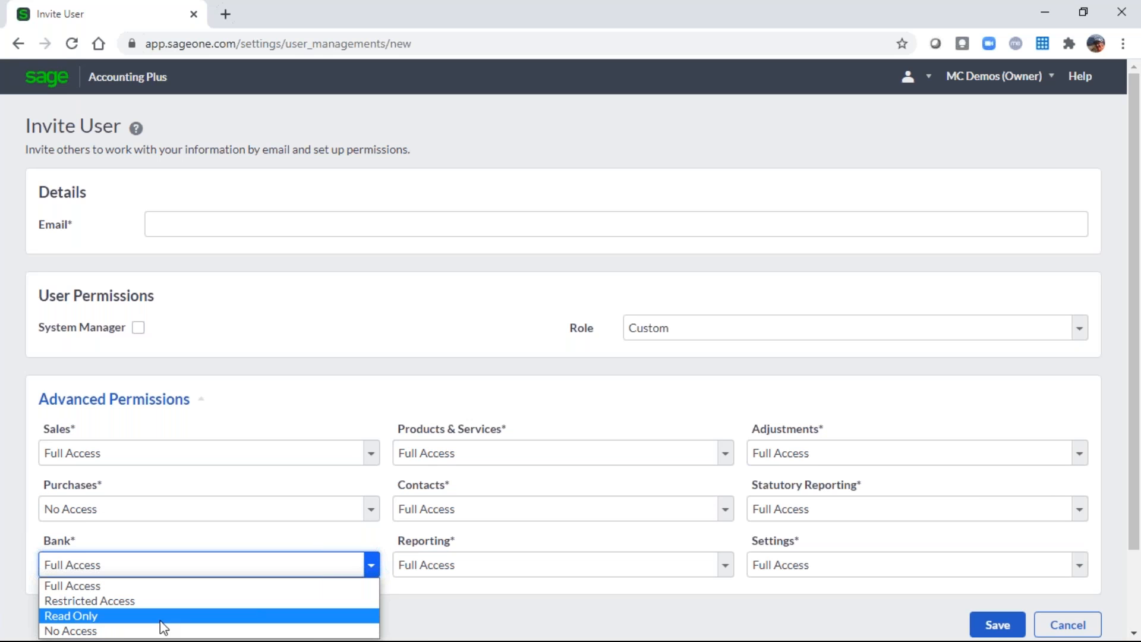
pyautogui.click(105, 632)
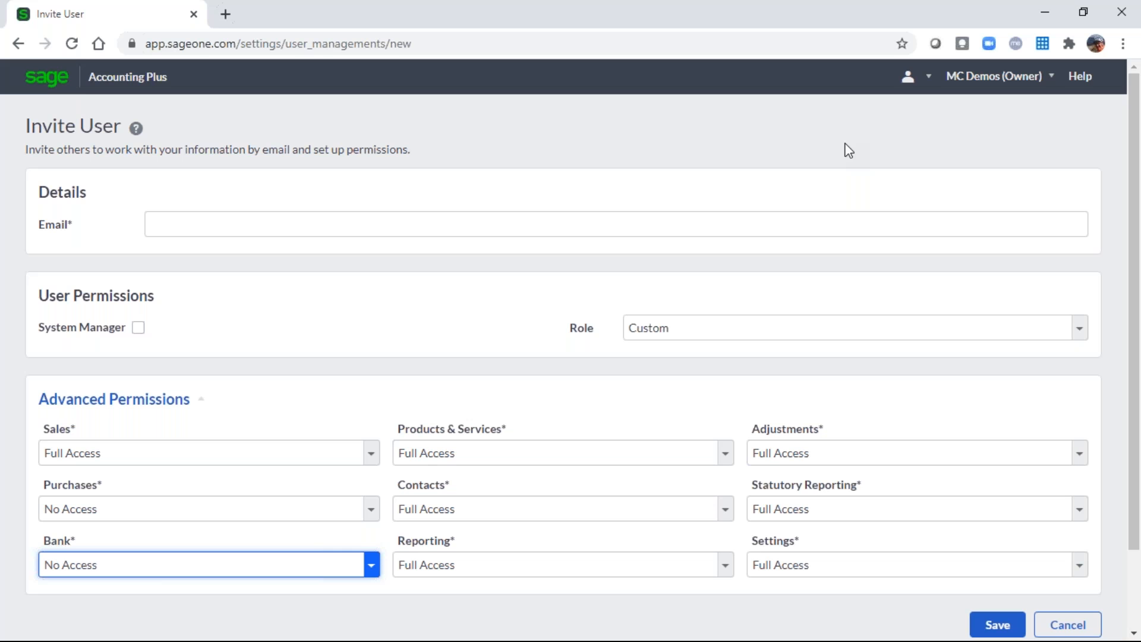
# Go to the business account management area and open its Invite Accountant section
pyautogui.moveTo(961, 86)
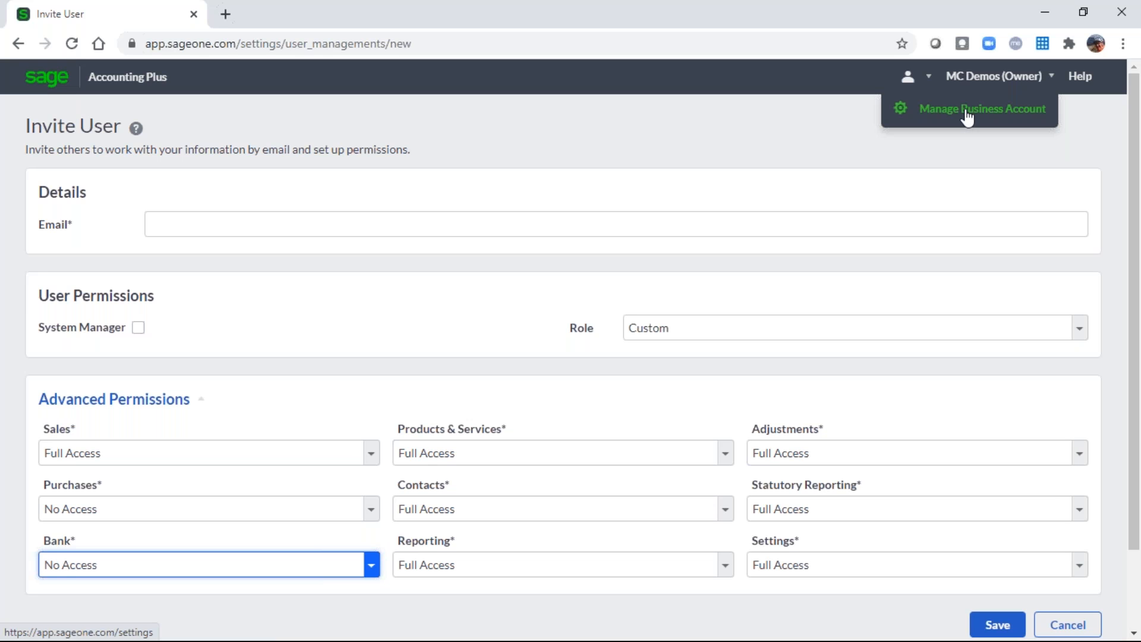
pyautogui.click(967, 113)
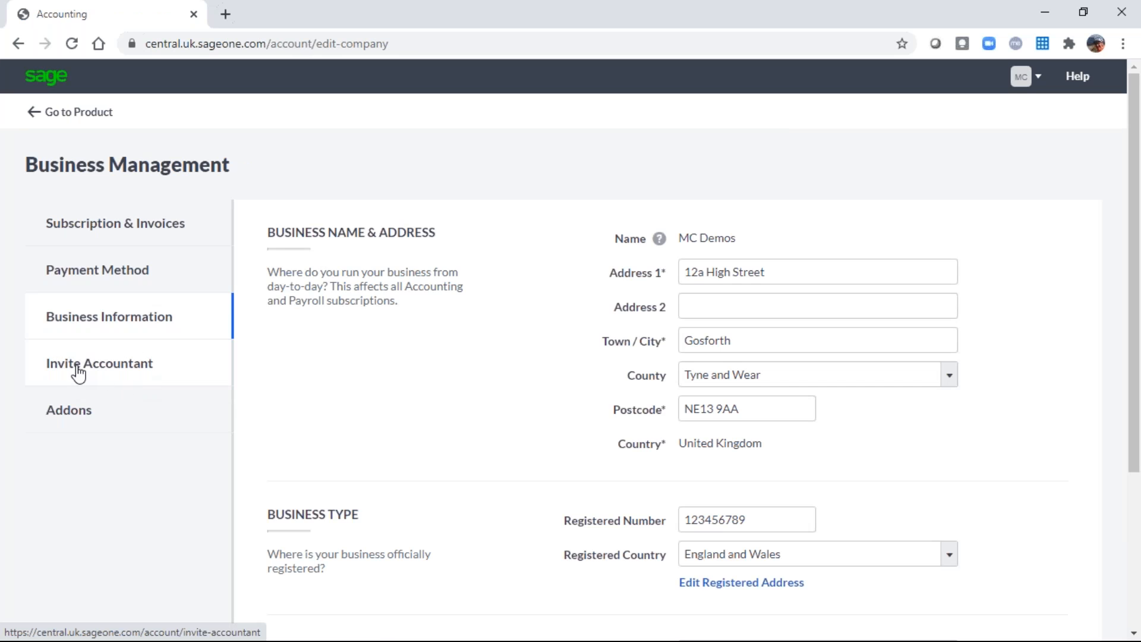
pyautogui.click(78, 374)
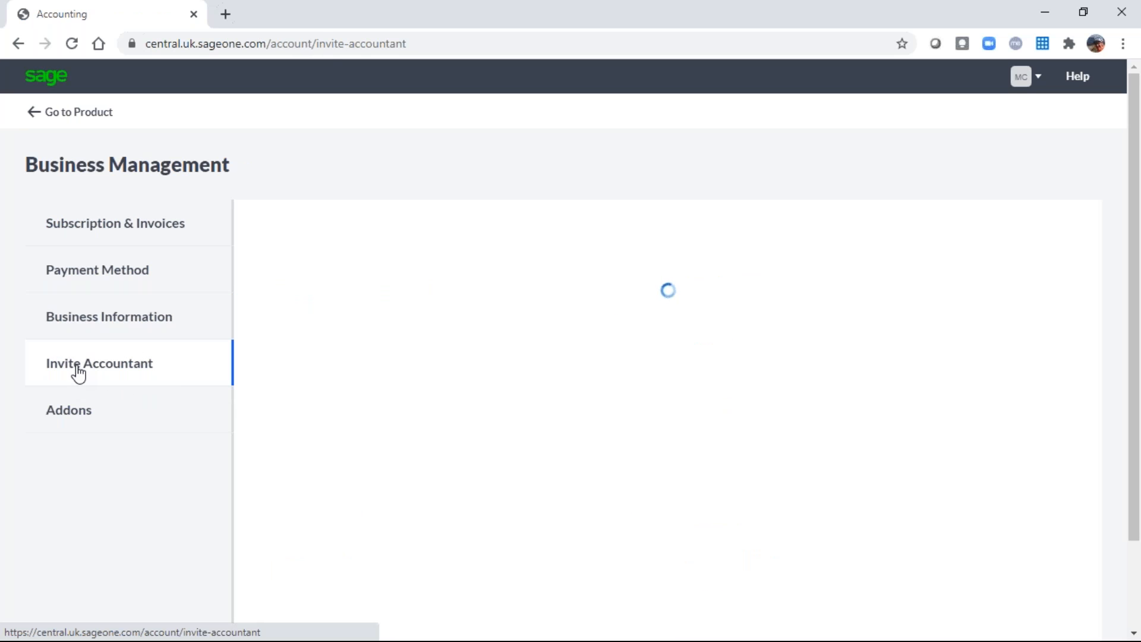
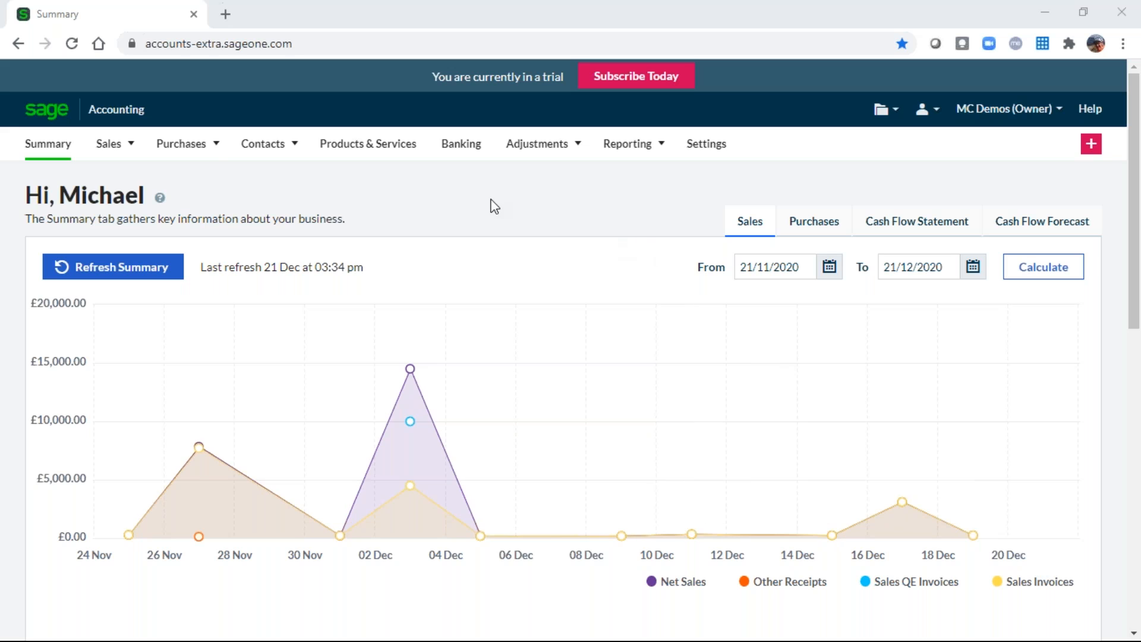
# Create a new sales invoice for the customer ABS Garages Ltd (ABS001)
pyautogui.moveTo(114, 147)
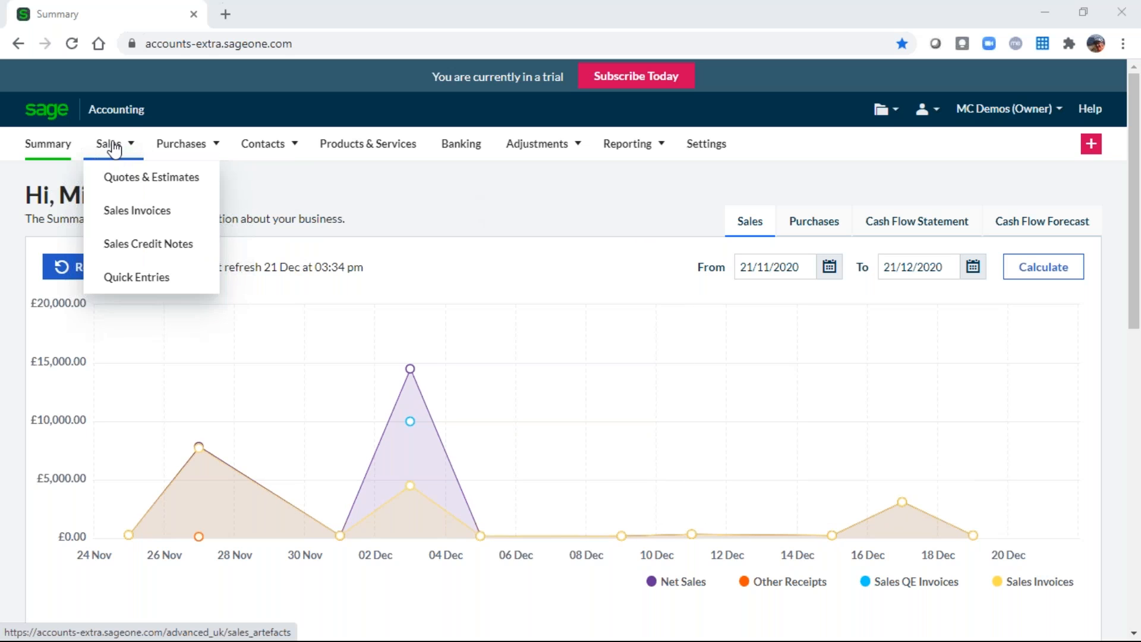
pyautogui.click(121, 217)
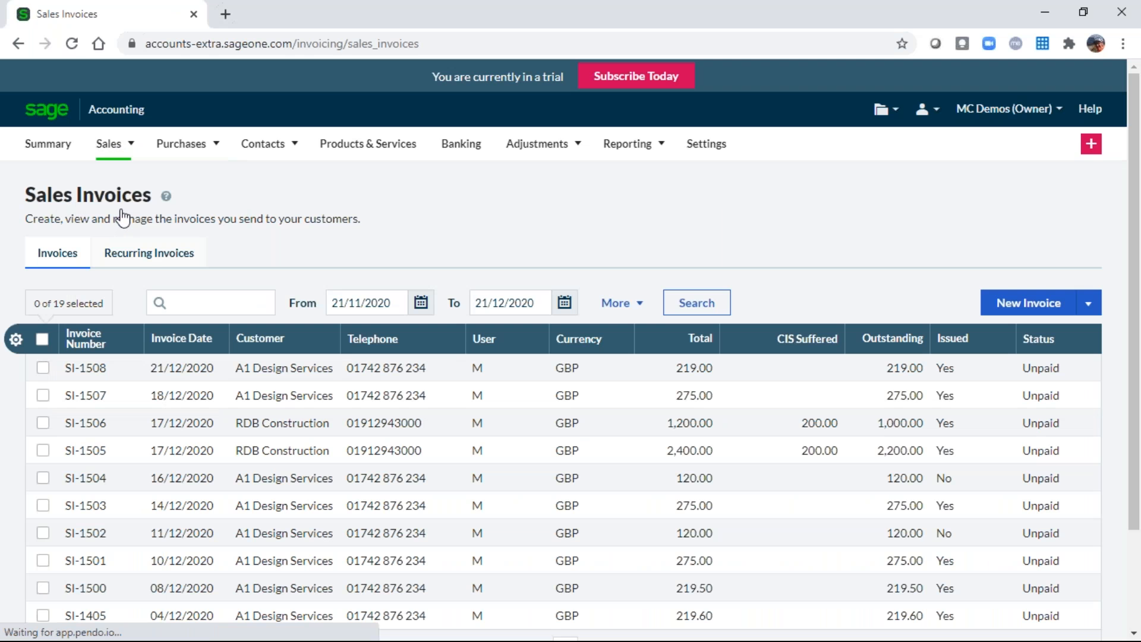
pyautogui.click(1027, 306)
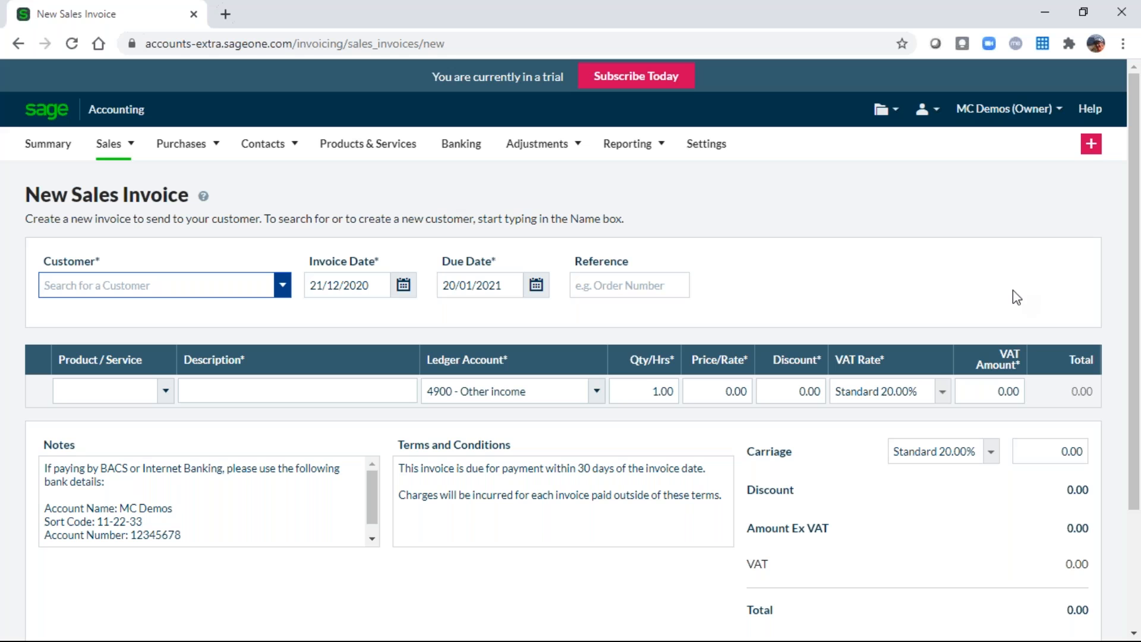
pyautogui.click(288, 286)
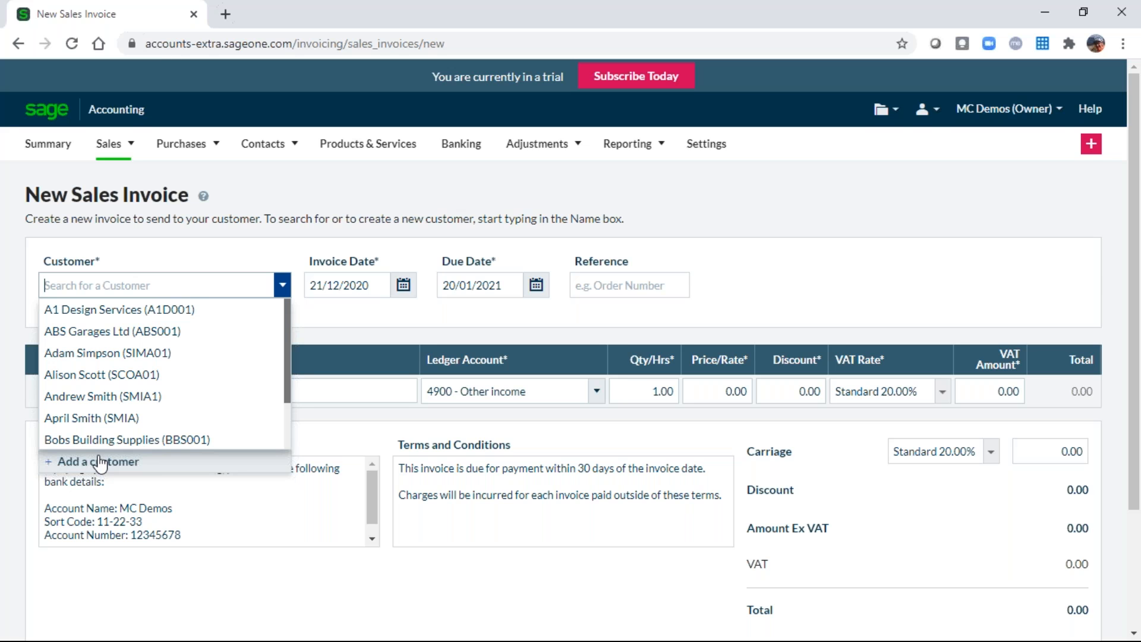
pyautogui.click(98, 333)
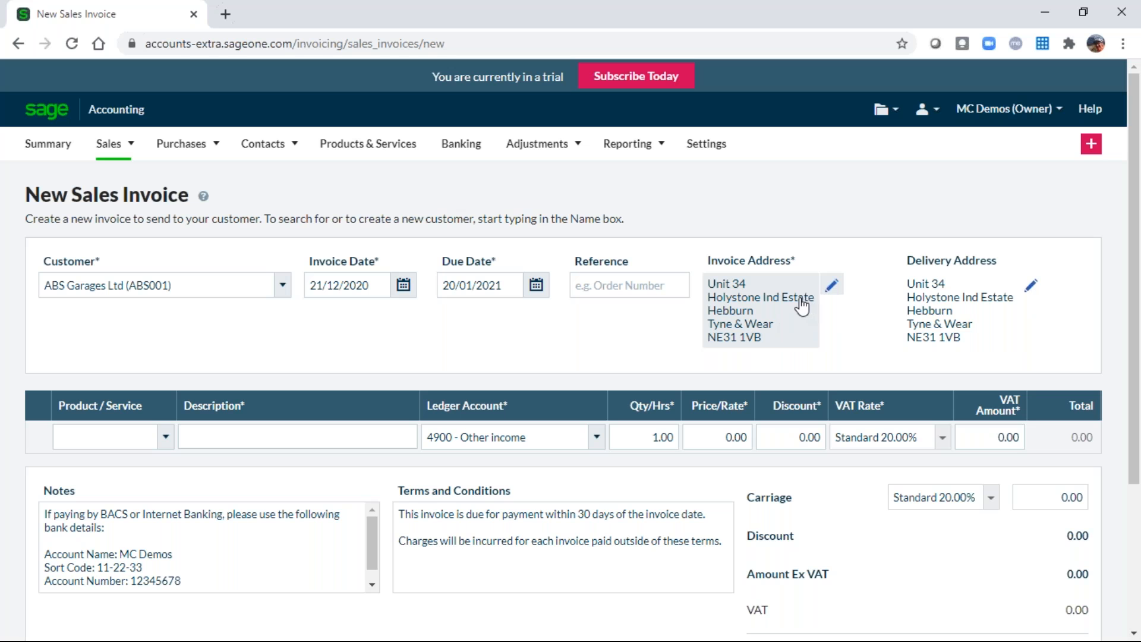
# Review the editing options for the invoice address and the delivery address, leaving each without changes
pyautogui.click(831, 287)
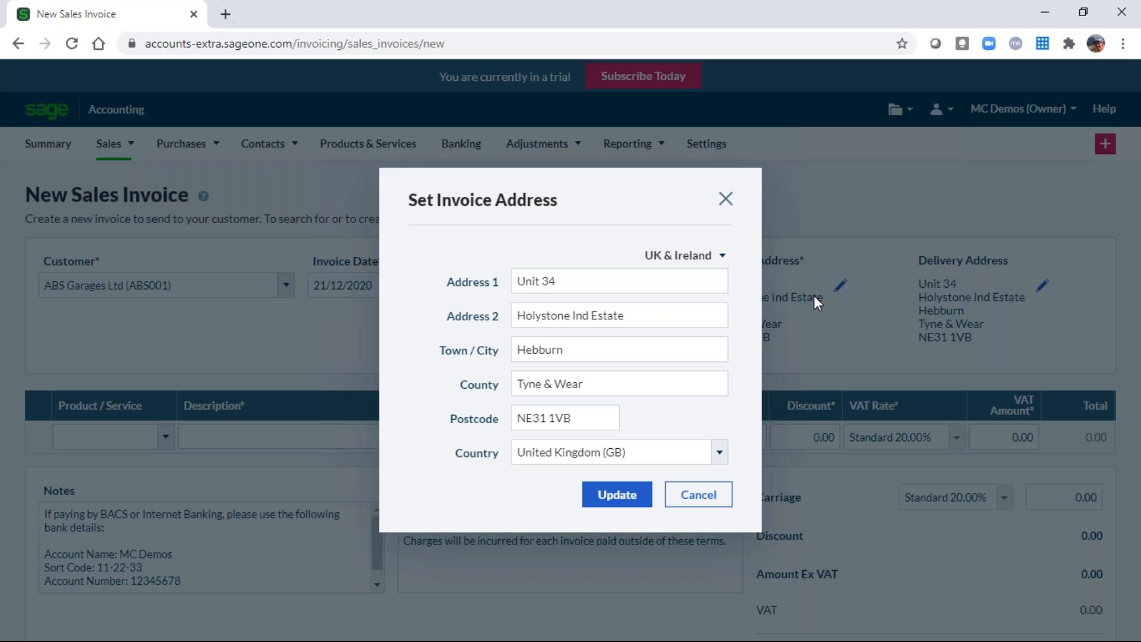
pyautogui.click(695, 493)
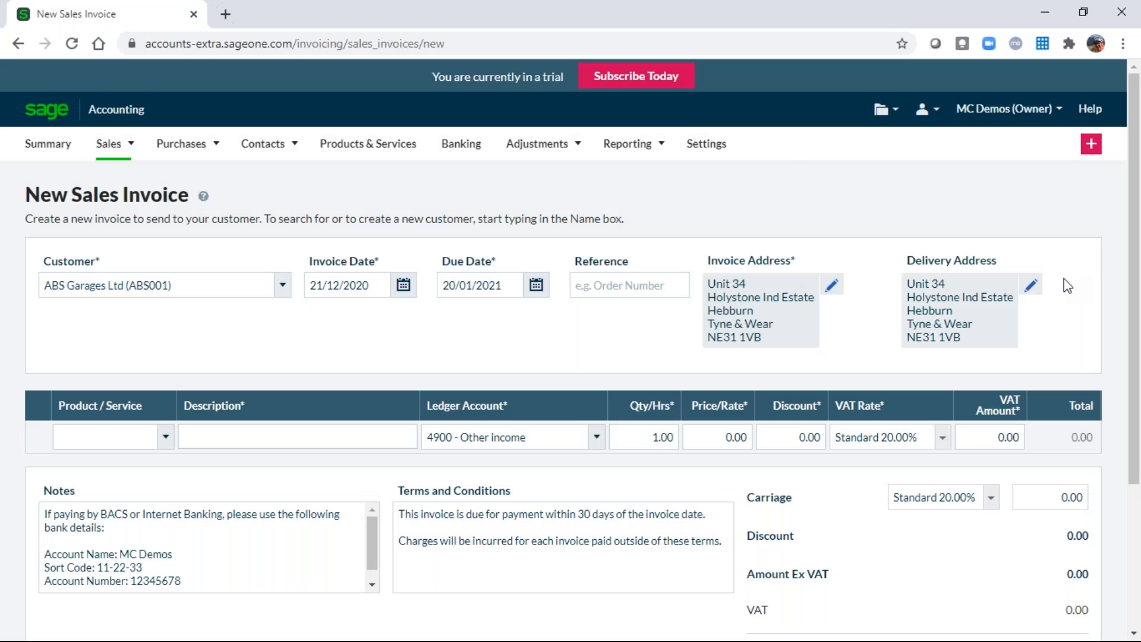
pyautogui.click(1039, 294)
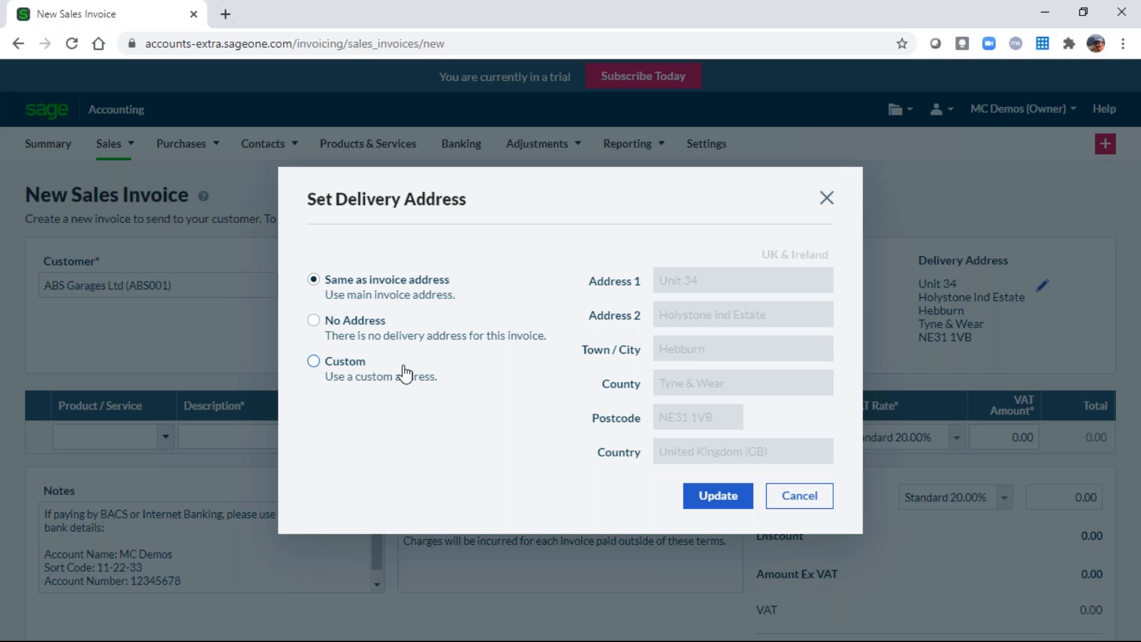
pyautogui.click(796, 503)
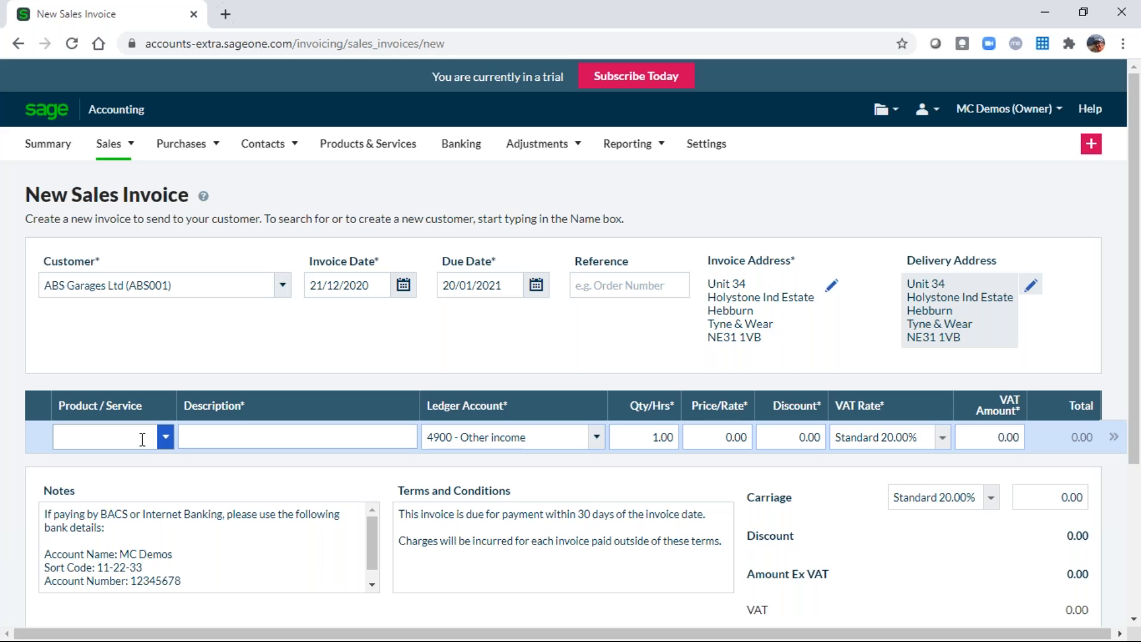
# Add the product Filing Cabinet - 3 Drawer (STOCK-03) to the first line of the sales invoice
pyautogui.click(262, 438)
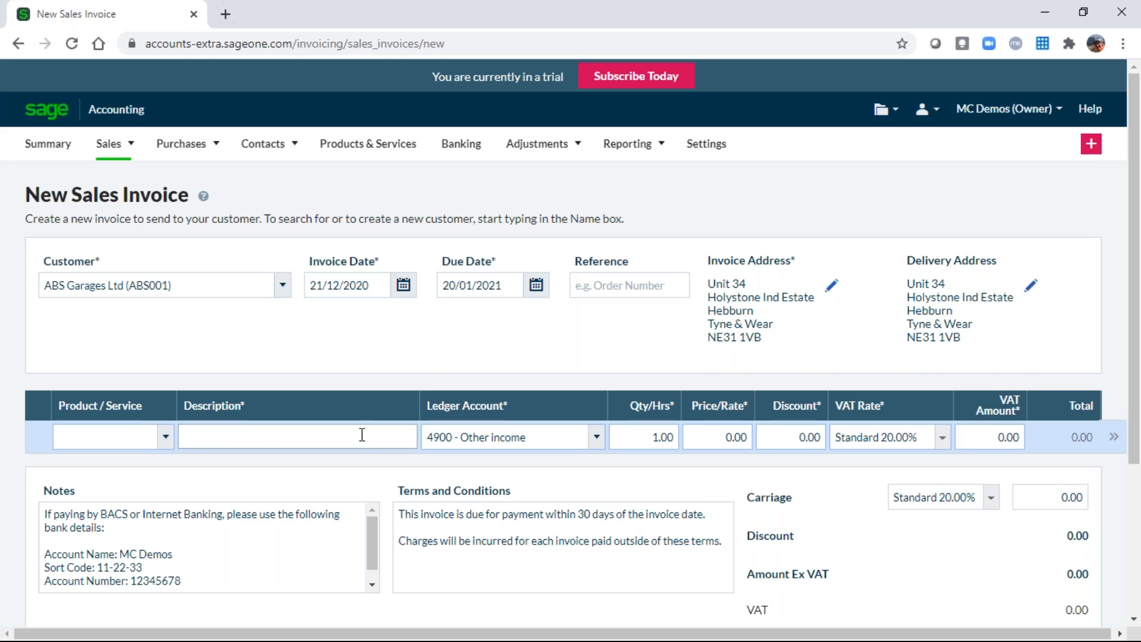
pyautogui.click(165, 437)
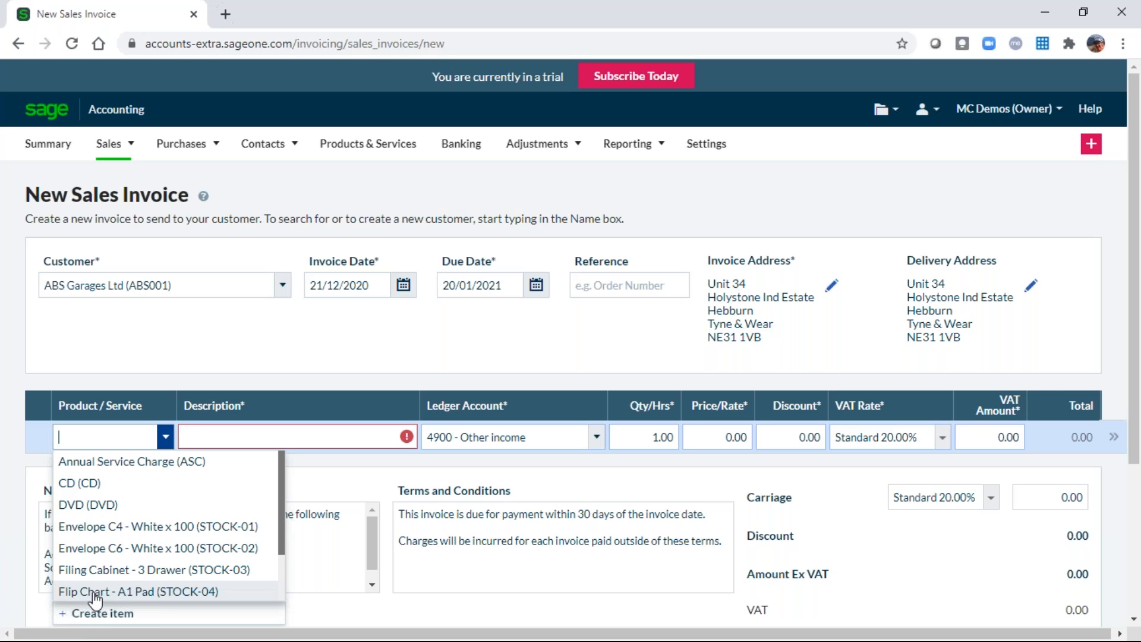
pyautogui.click(90, 570)
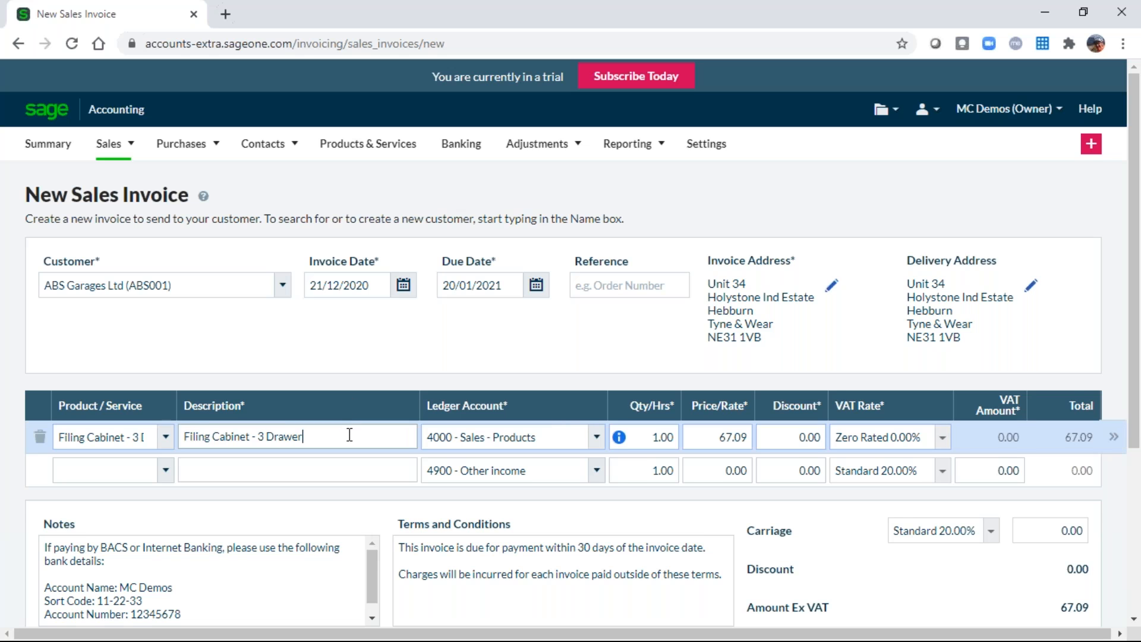
pyautogui.press('Return')
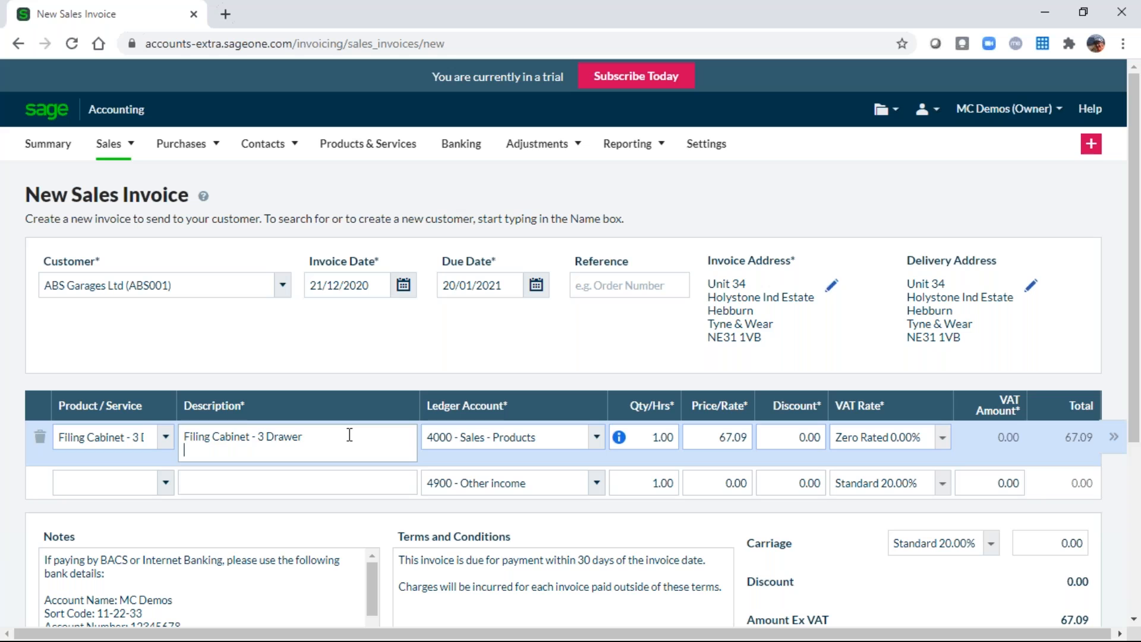
pyautogui.write('-')
pyautogui.press('BackSpace')
pyautogui.press('BackSpace')
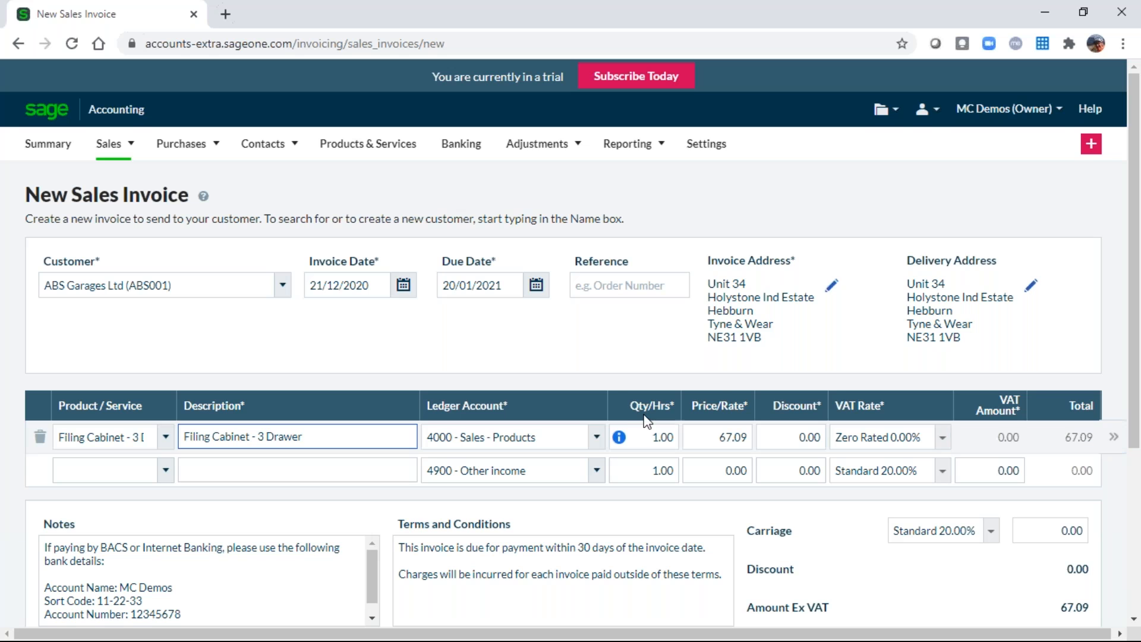
# Replace the sales invoice's terms and conditions text with "Payment received with thanks"
pyautogui.moveTo(647, 423)
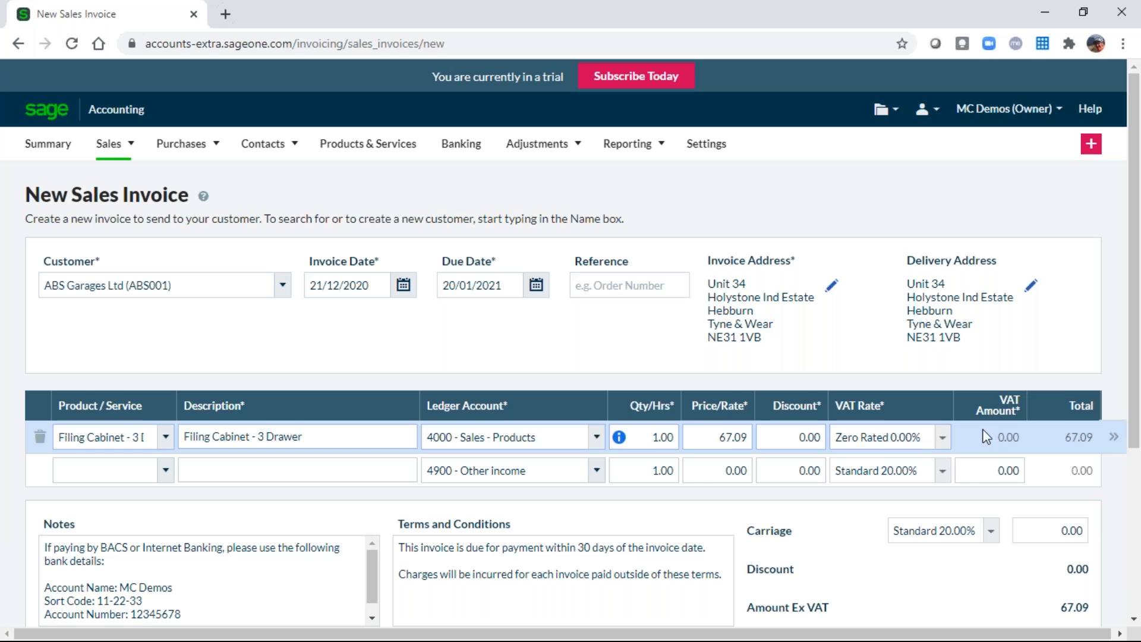
pyautogui.scroll(-3, 995, 443)
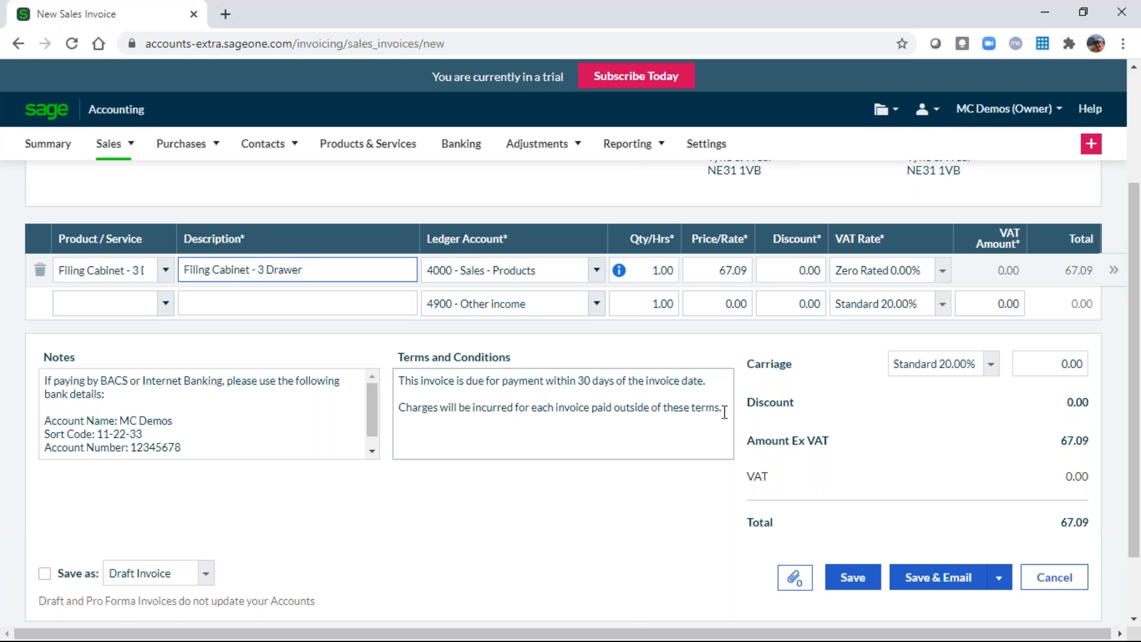
pyautogui.moveTo(724, 408); pyautogui.dragTo(368, 383)
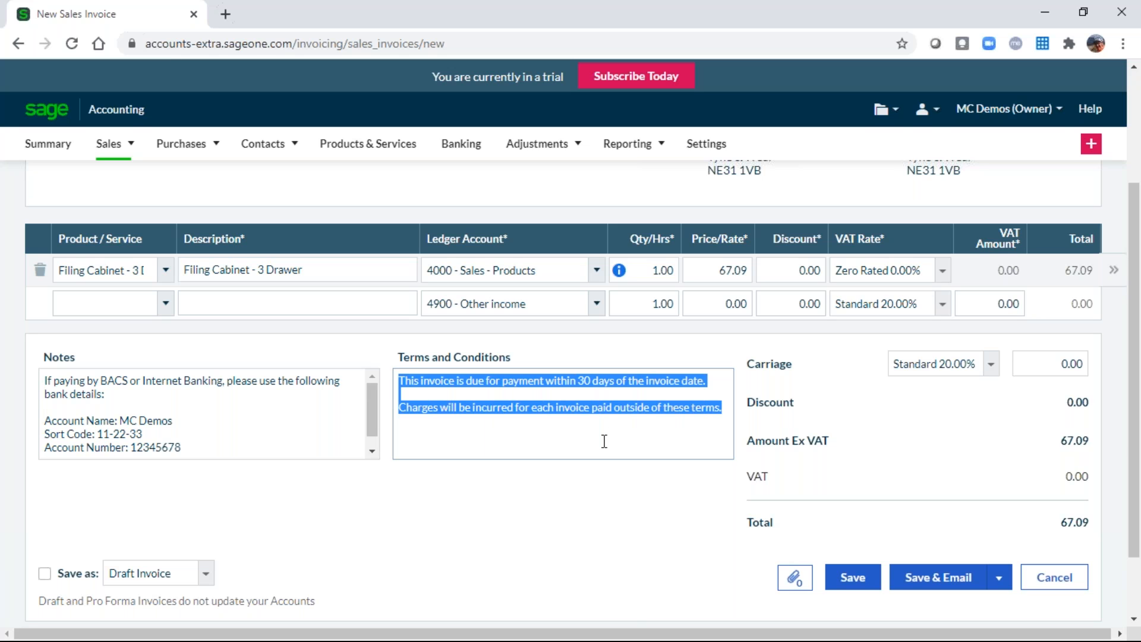
pyautogui.write('Pa')
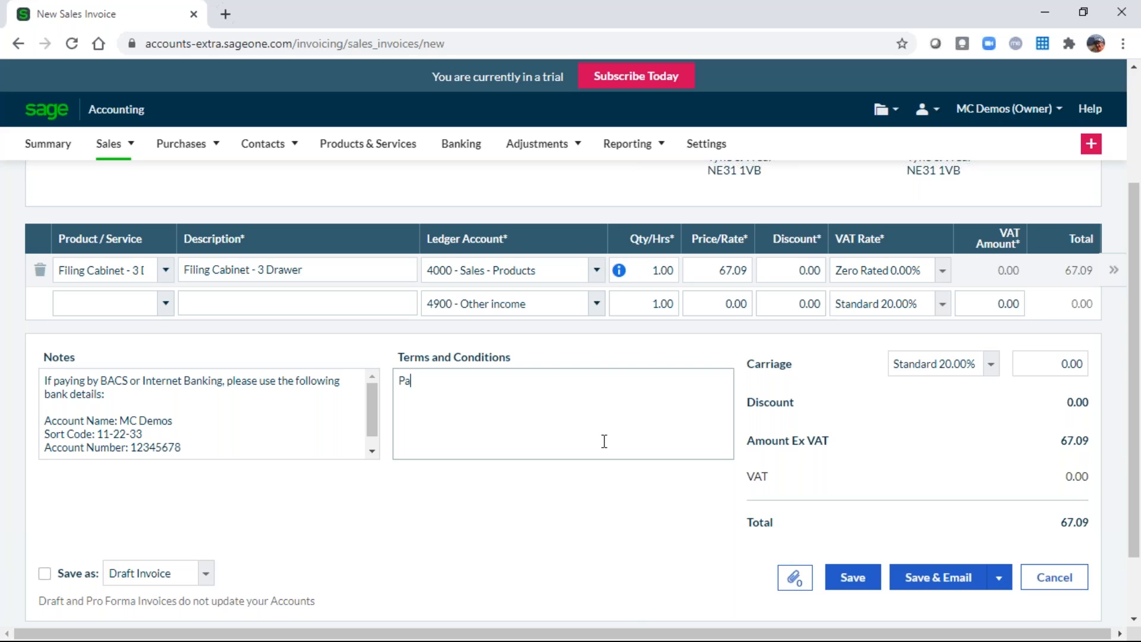
pyautogui.write('yment rceived with thanks')
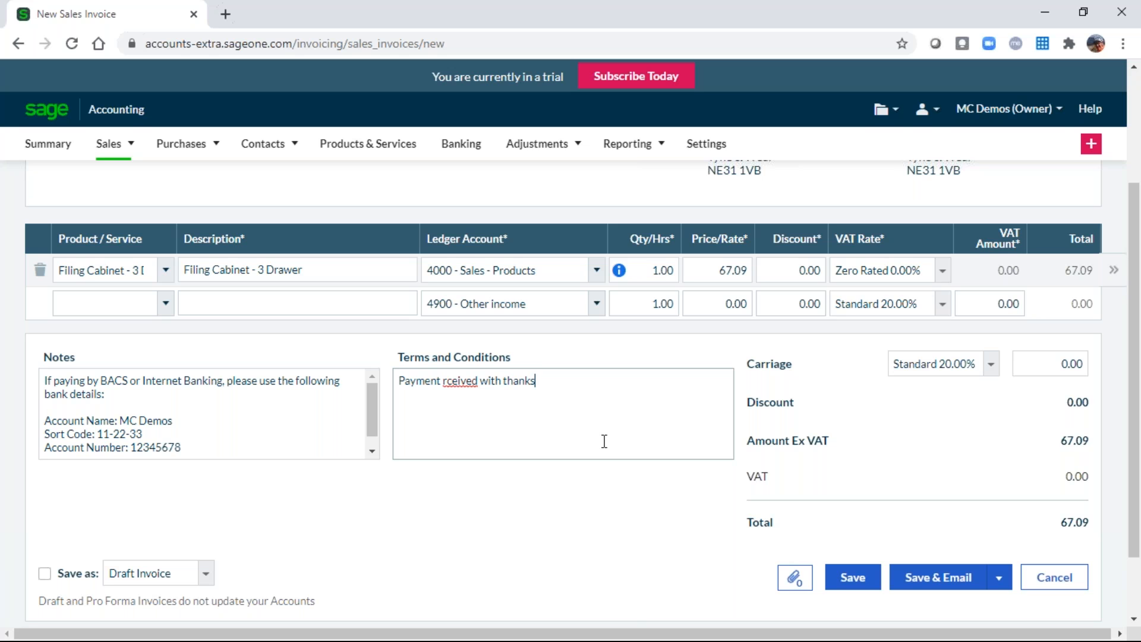
pyautogui.click(447, 381)
pyautogui.write('e')
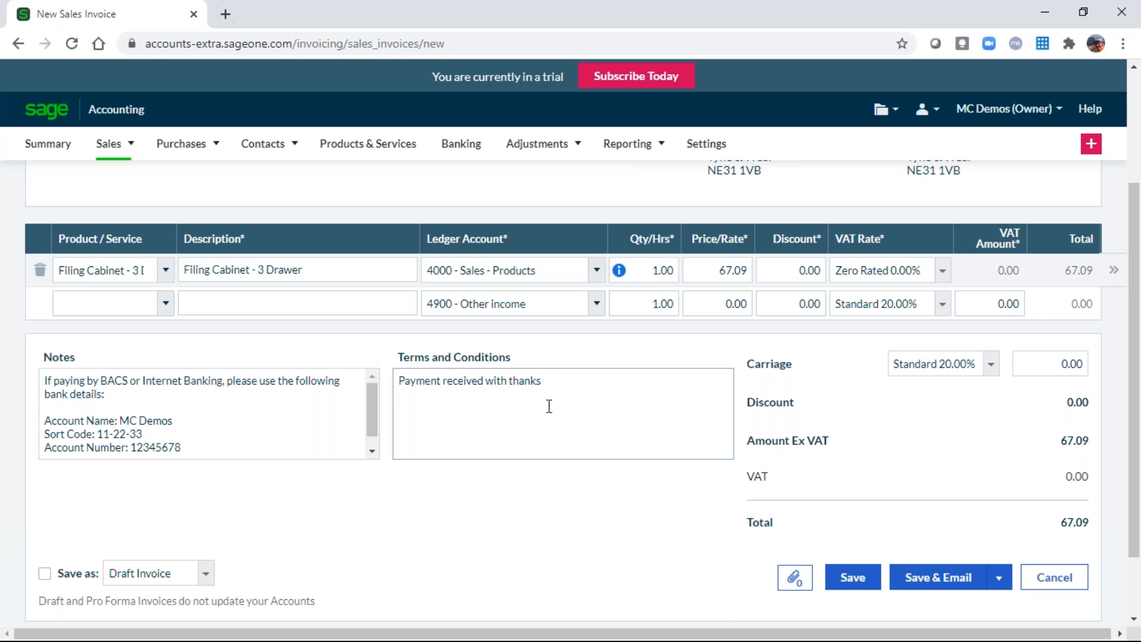
# Clear the bank details from the invoice notes and save the sales invoice
pyautogui.moveTo(181, 449); pyautogui.dragTo(22, 363)
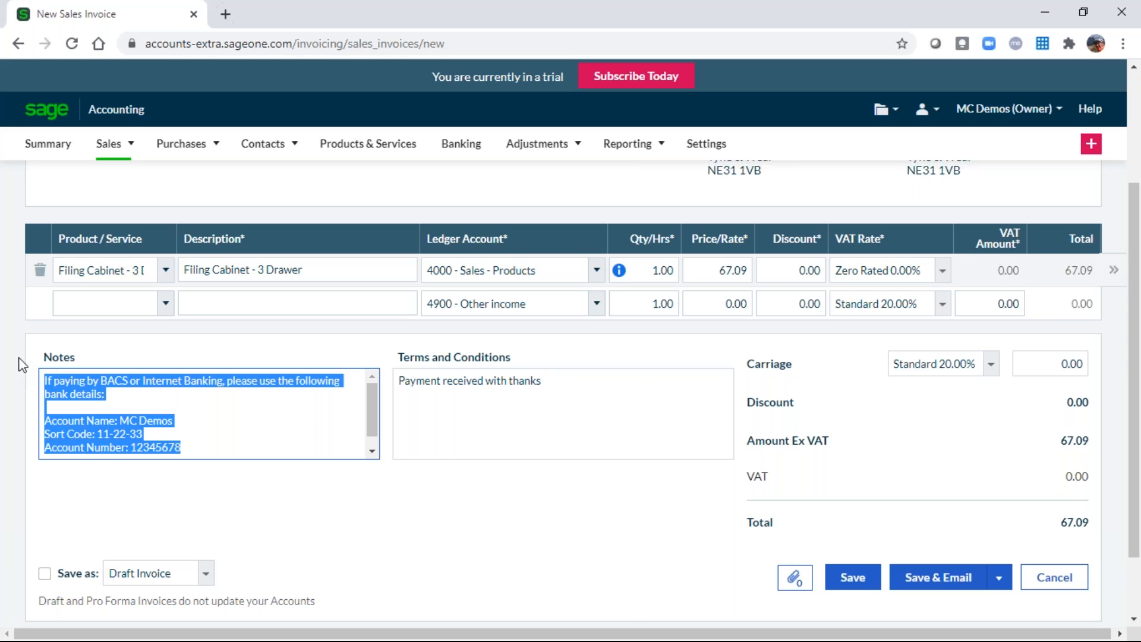
pyautogui.press('BackSpace')
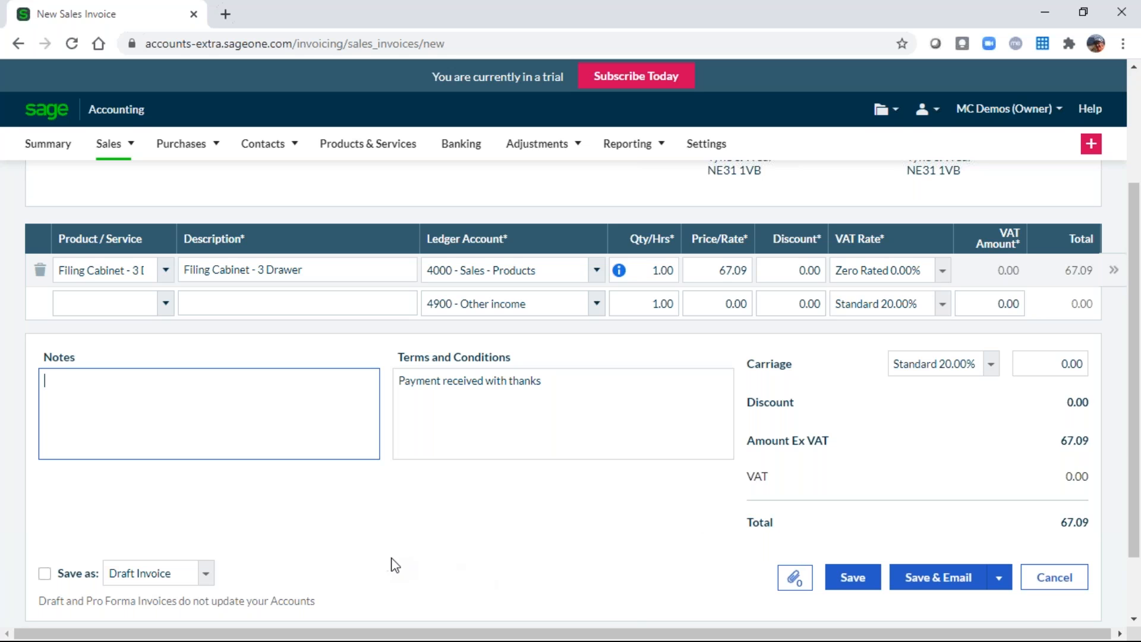
pyautogui.click(851, 579)
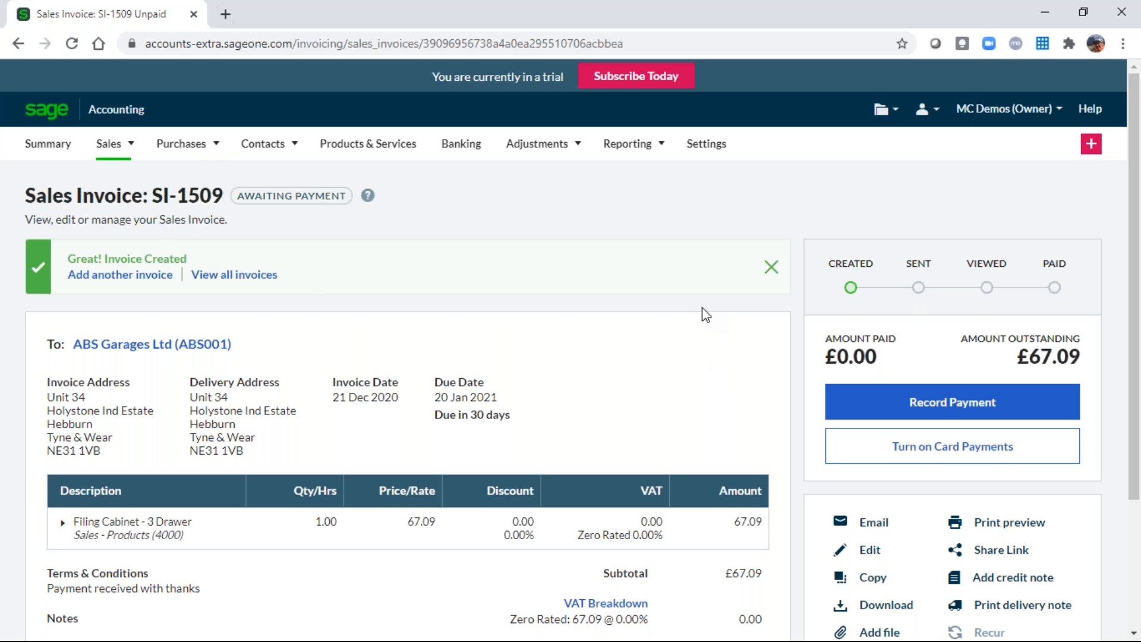
# Create a new purchase invoice for the supplier Bike Security Ltd (BIKESEC)
pyautogui.moveTo(195, 153)
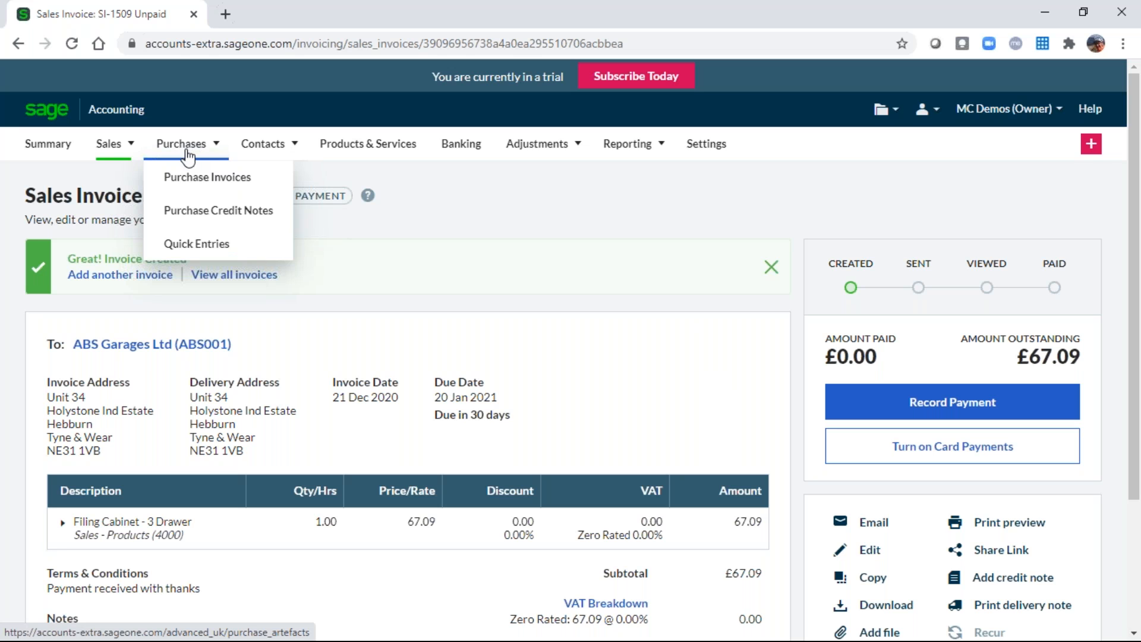
pyautogui.click(196, 179)
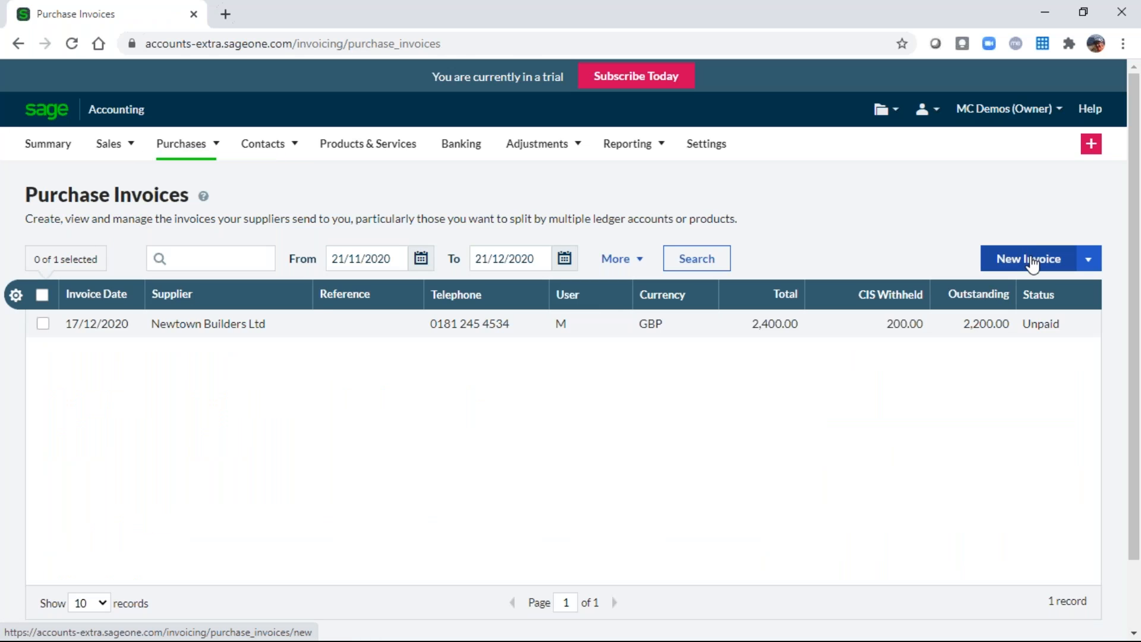
pyautogui.click(1032, 259)
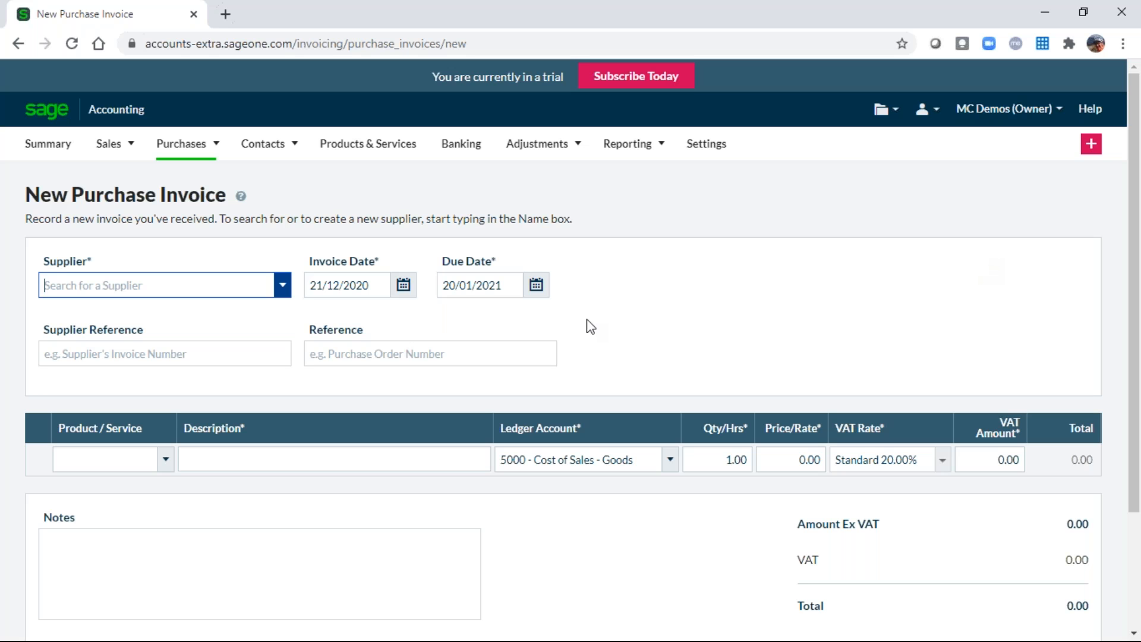
pyautogui.click(282, 285)
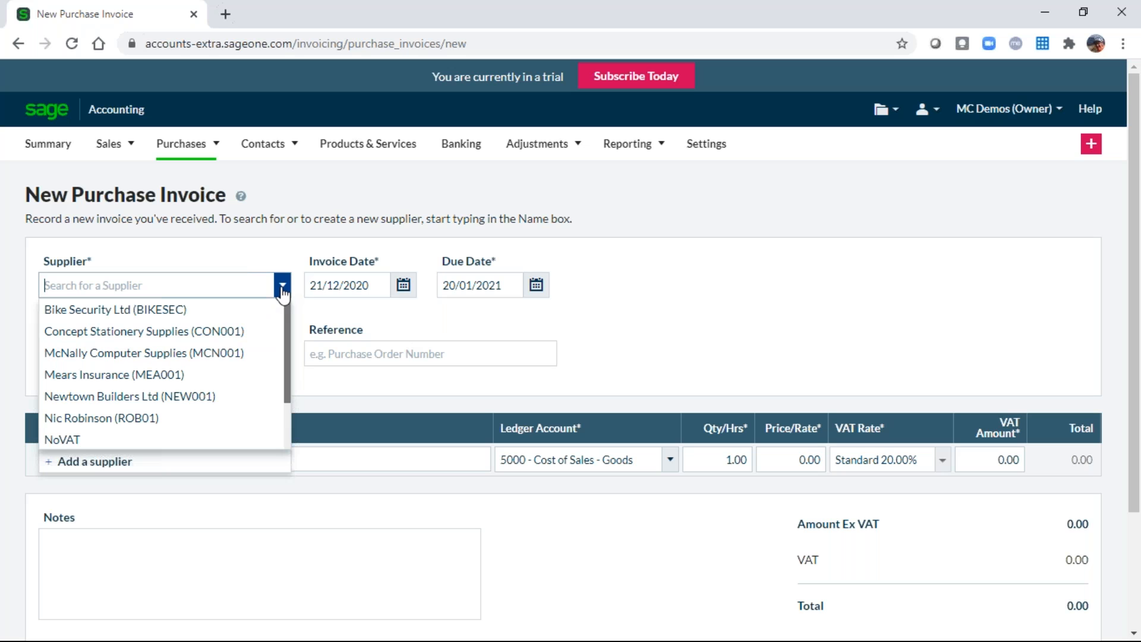
pyautogui.click(181, 310)
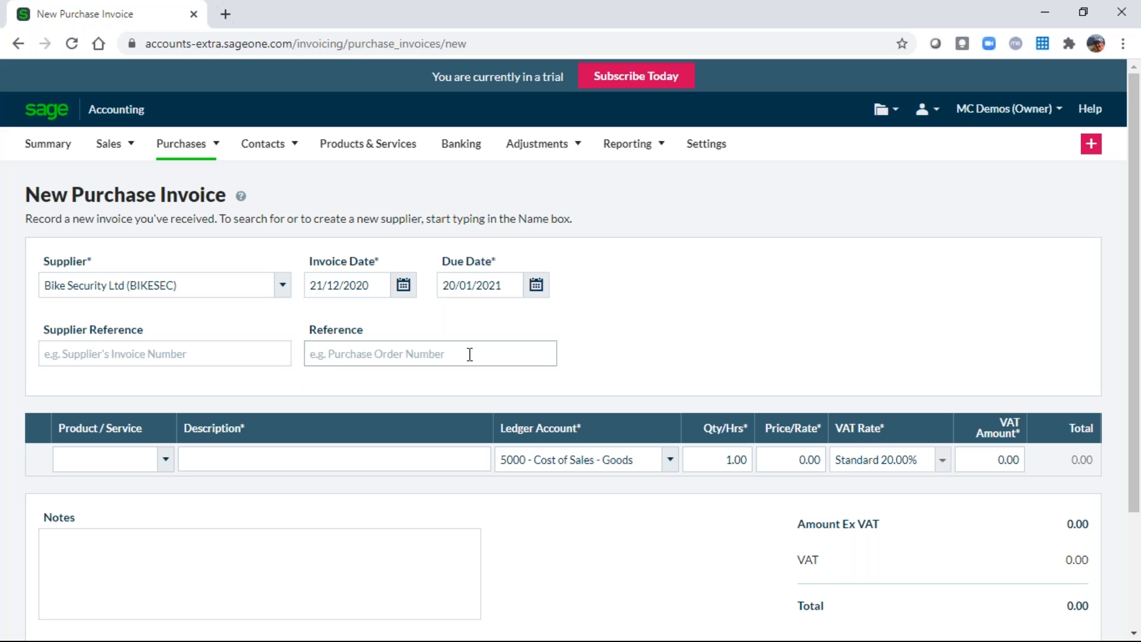
# Describe the first purchase invoice line as "Service purchased" without choosing a stock product
pyautogui.click(165, 459)
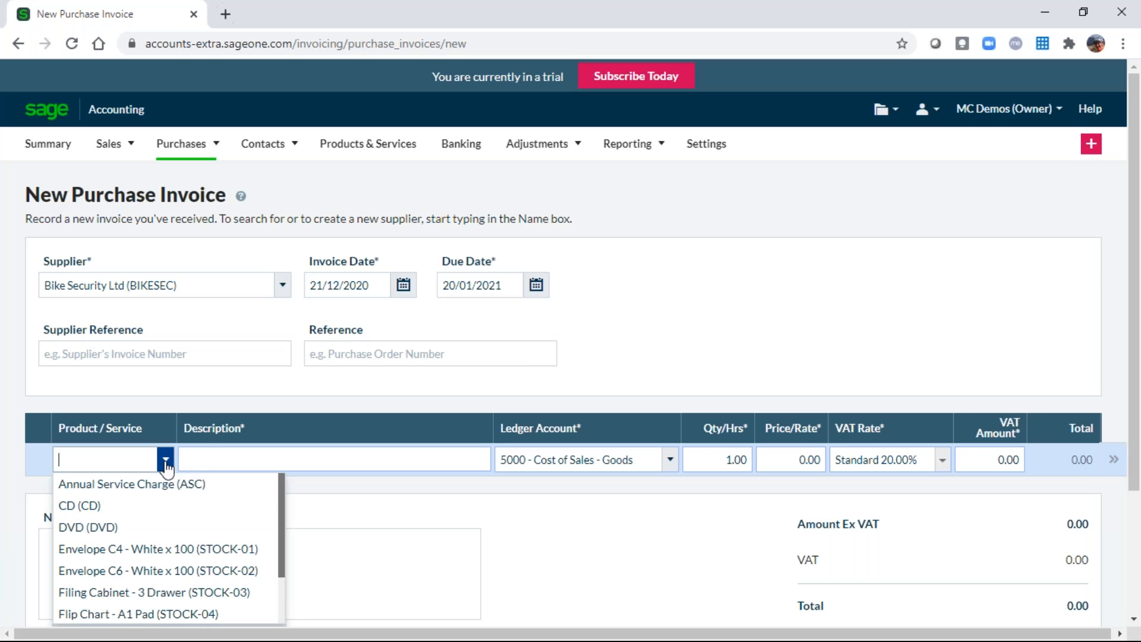
pyautogui.click(336, 522)
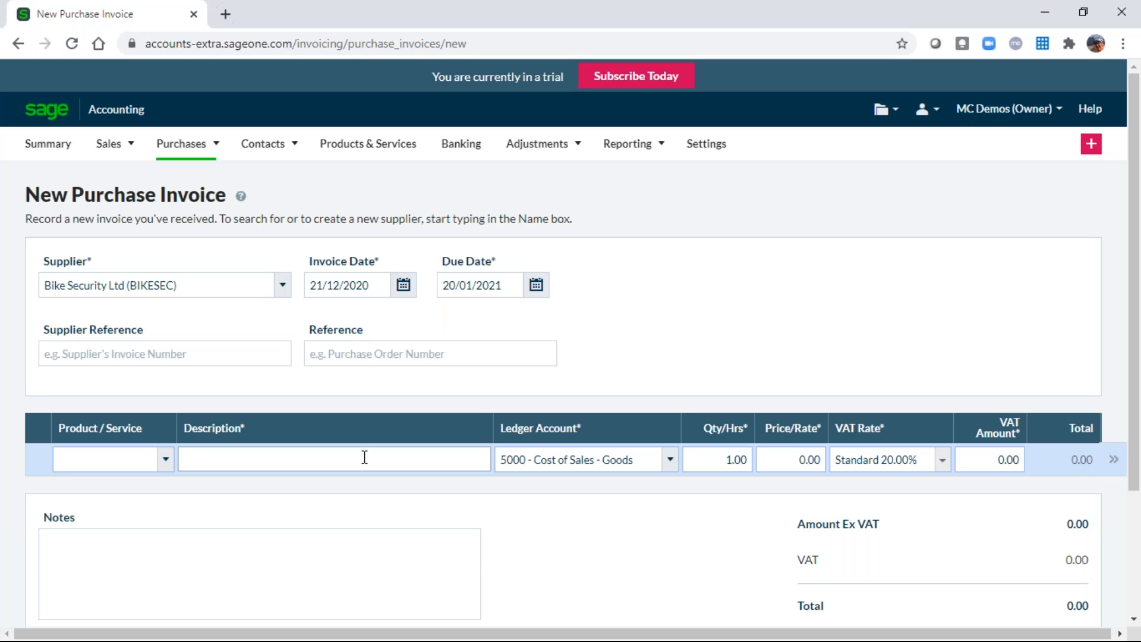
pyautogui.write('Service p')
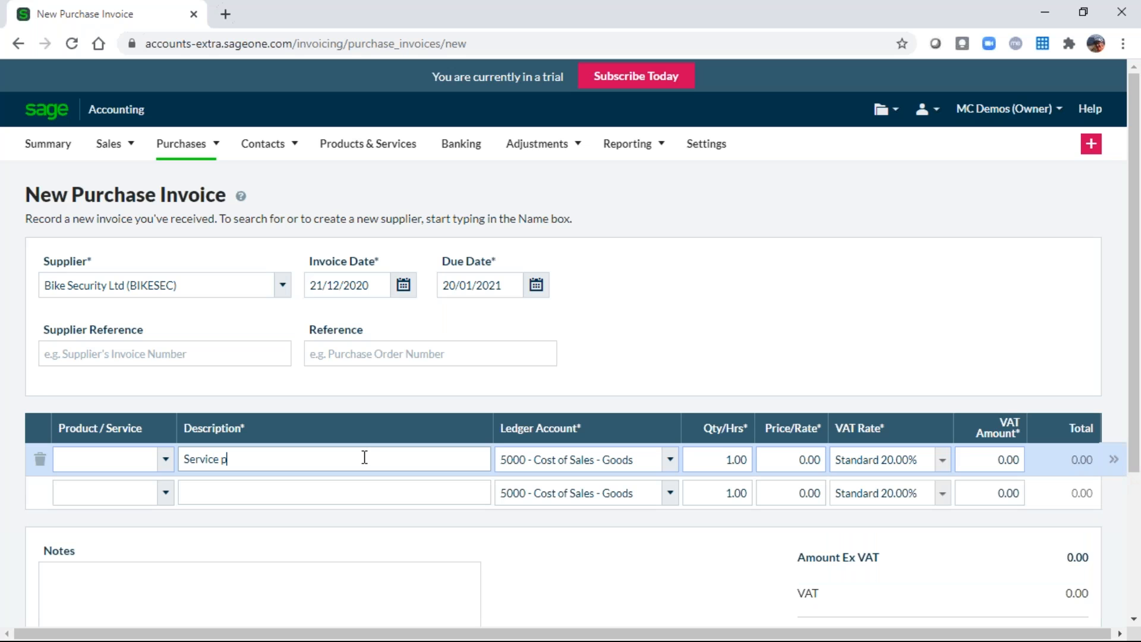
pyautogui.write('urchased')
pyautogui.press('Tab')
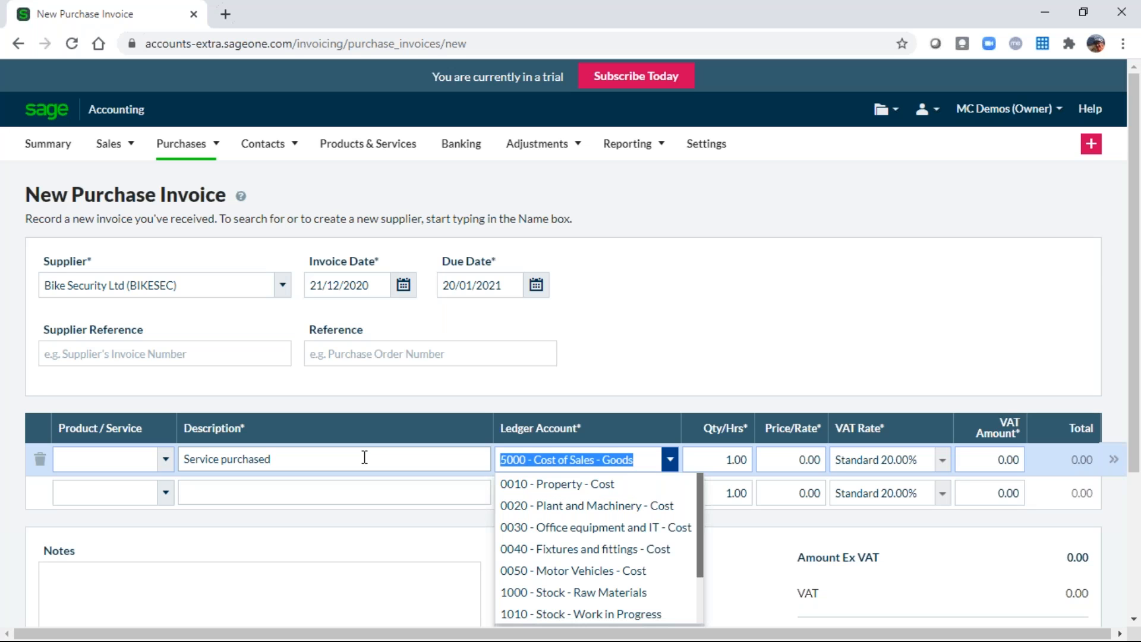
# Set the price of the "Service purchased" line to 250, keeping ledger account 5000 - Cost of Sales - Goods
pyautogui.click(646, 455)
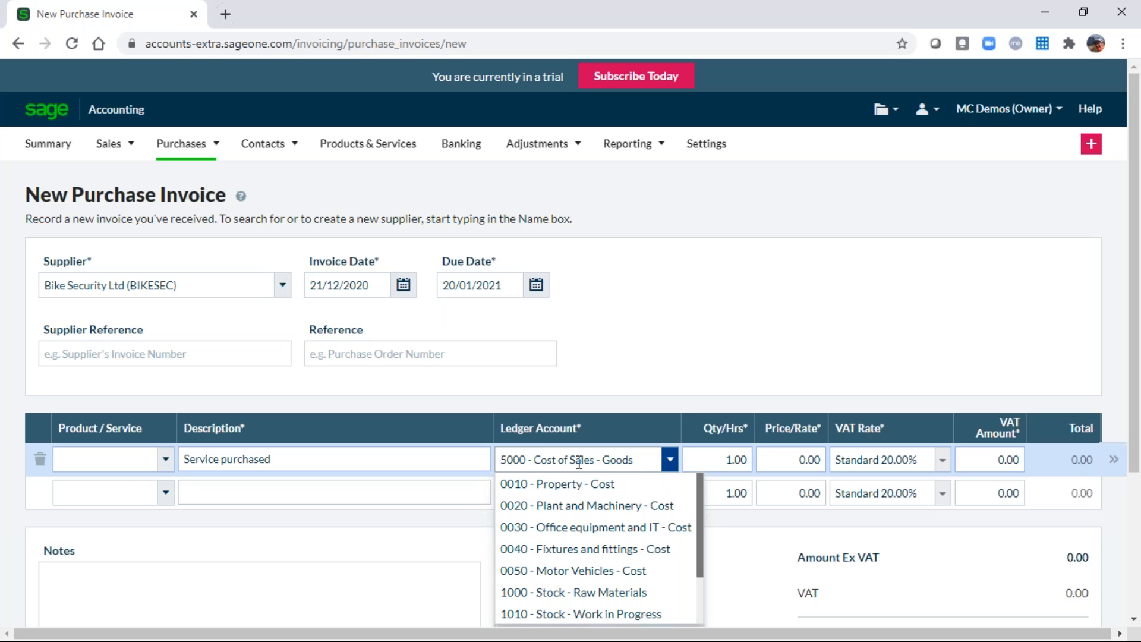
pyautogui.click(718, 463)
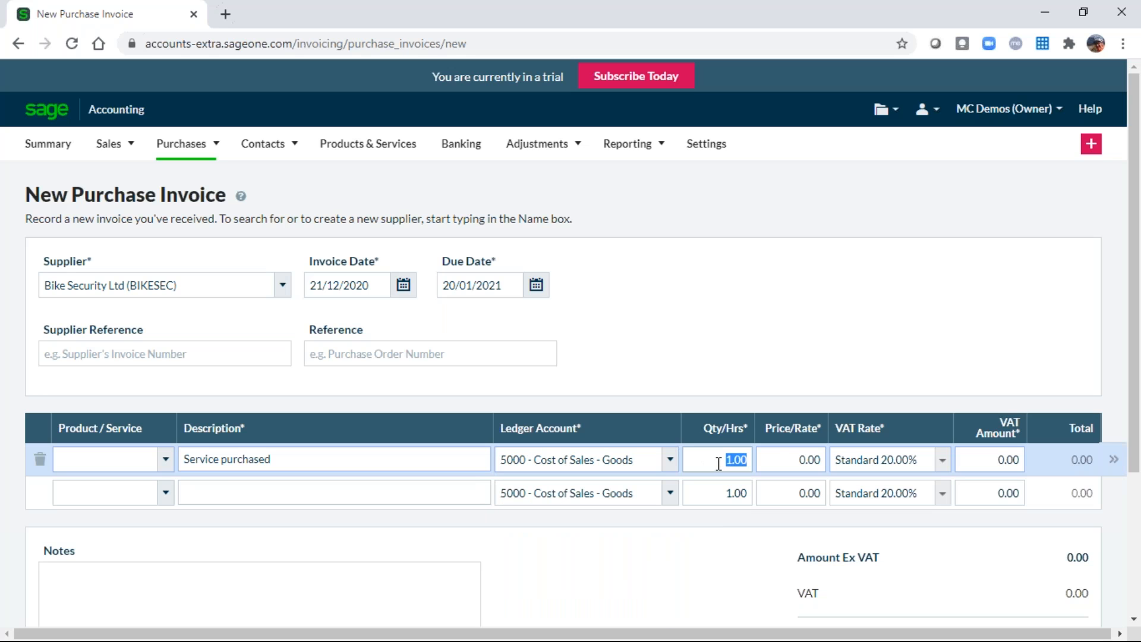
pyautogui.click(780, 457)
pyautogui.write('250')
pyautogui.press('Tab')
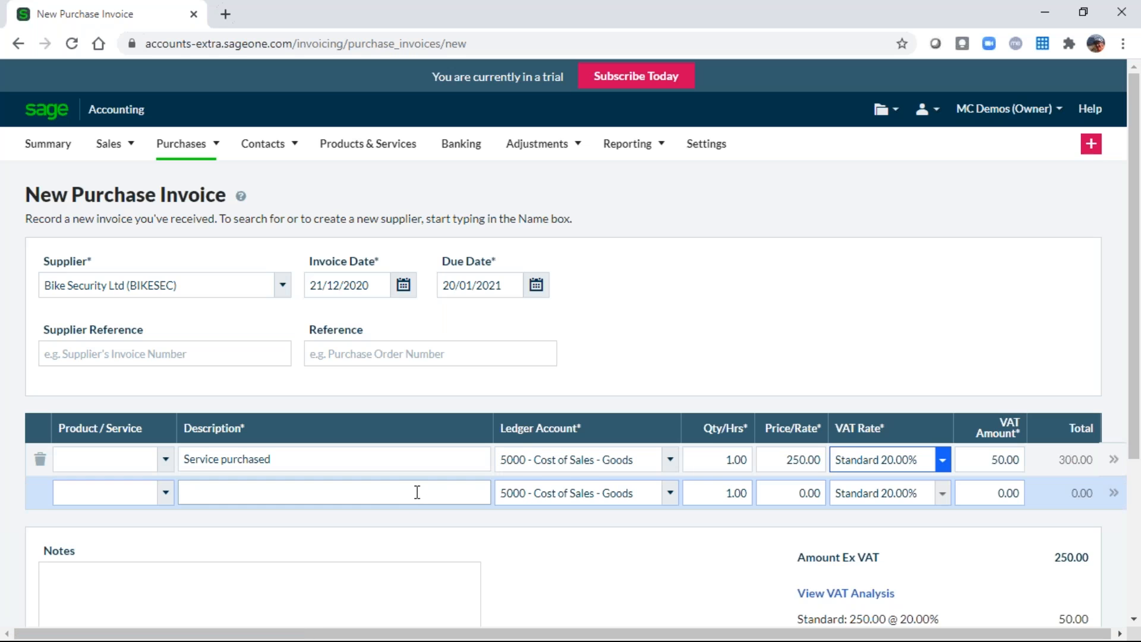
pyautogui.scroll(-4, 416, 490)
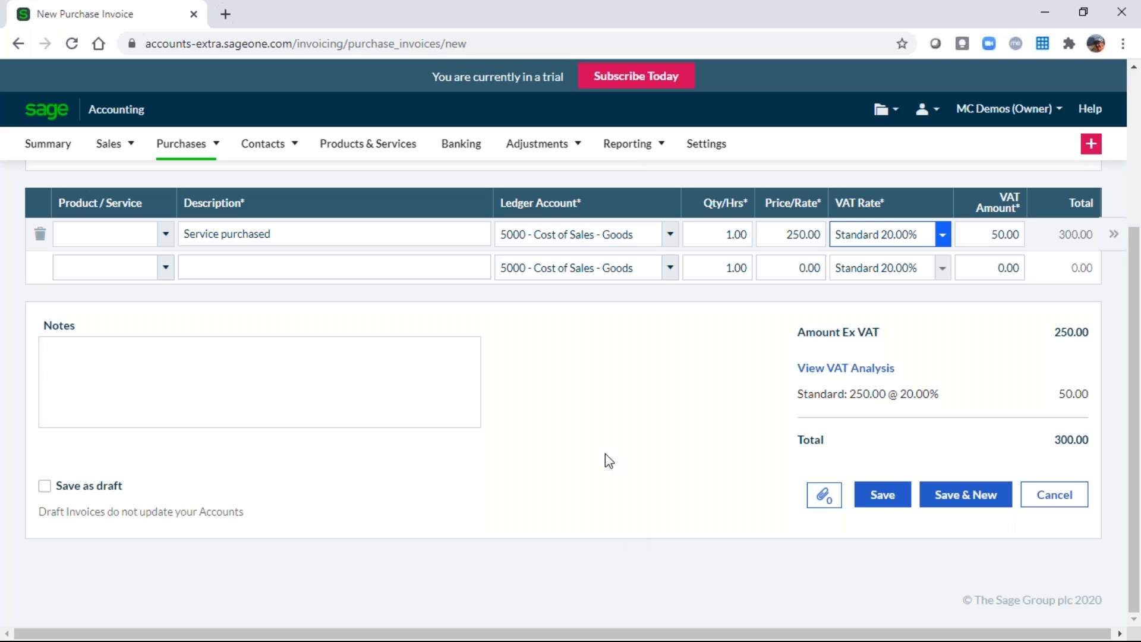
pyautogui.click(822, 504)
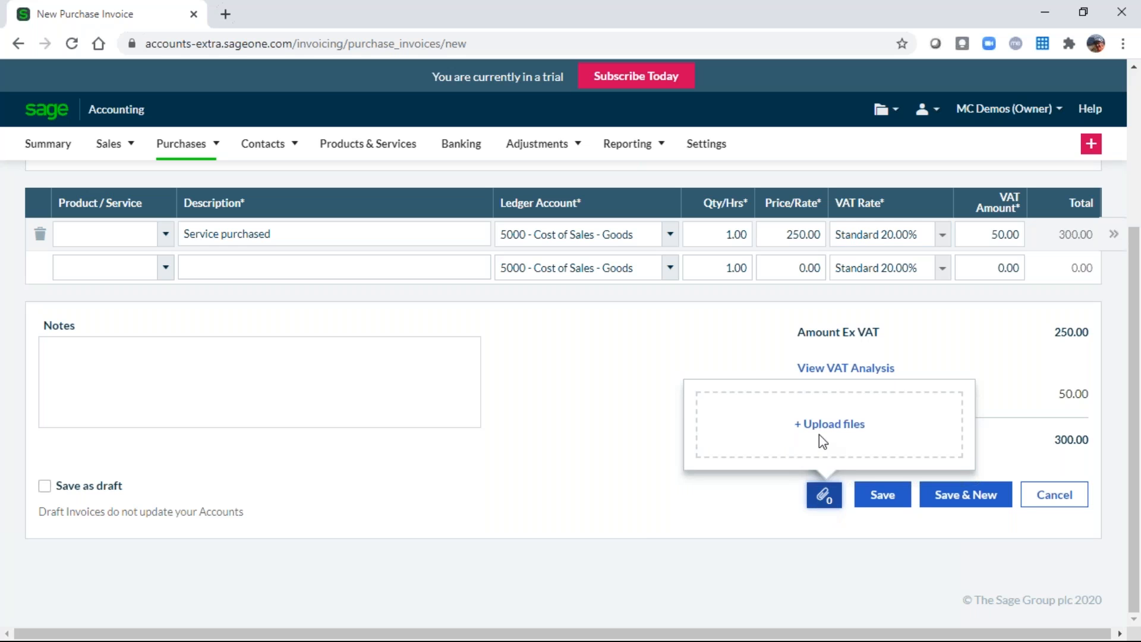
pyautogui.click(819, 425)
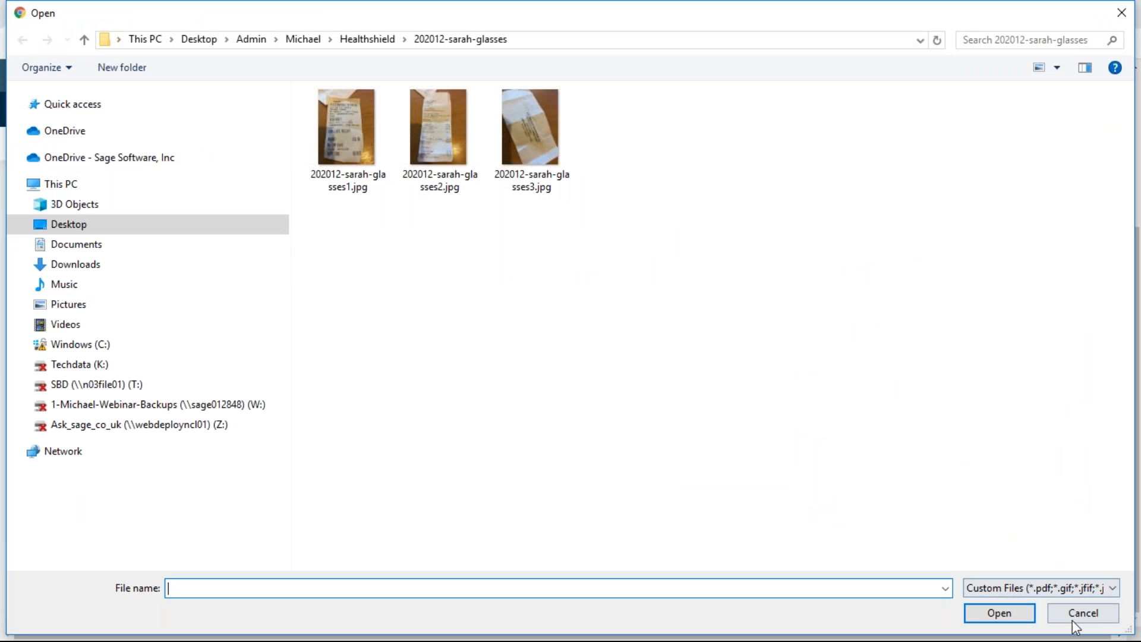
pyautogui.click(1083, 612)
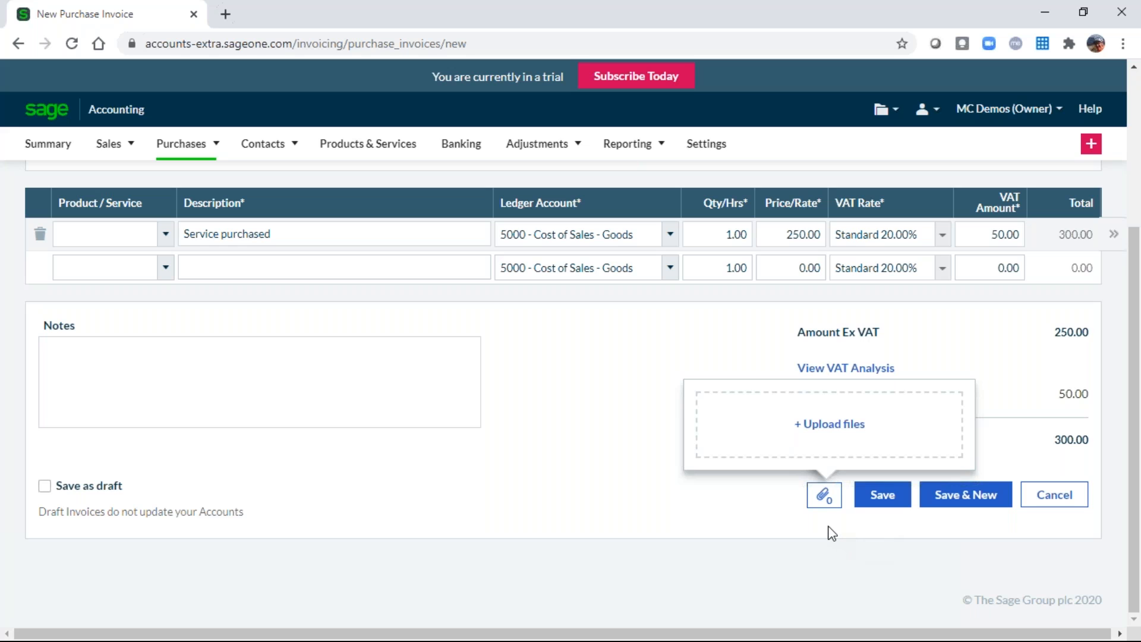
# Save the Bike Security Ltd purchase invoice without attaching a file
pyautogui.click(889, 504)
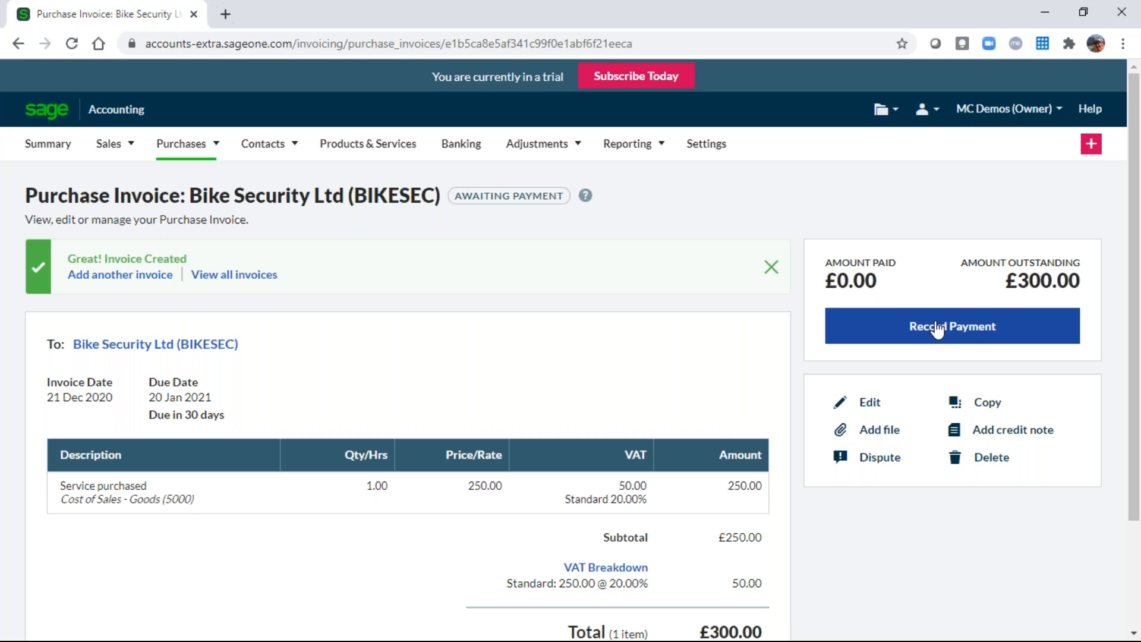
# Start a new purchase quick entry batch
pyautogui.moveTo(156, 146)
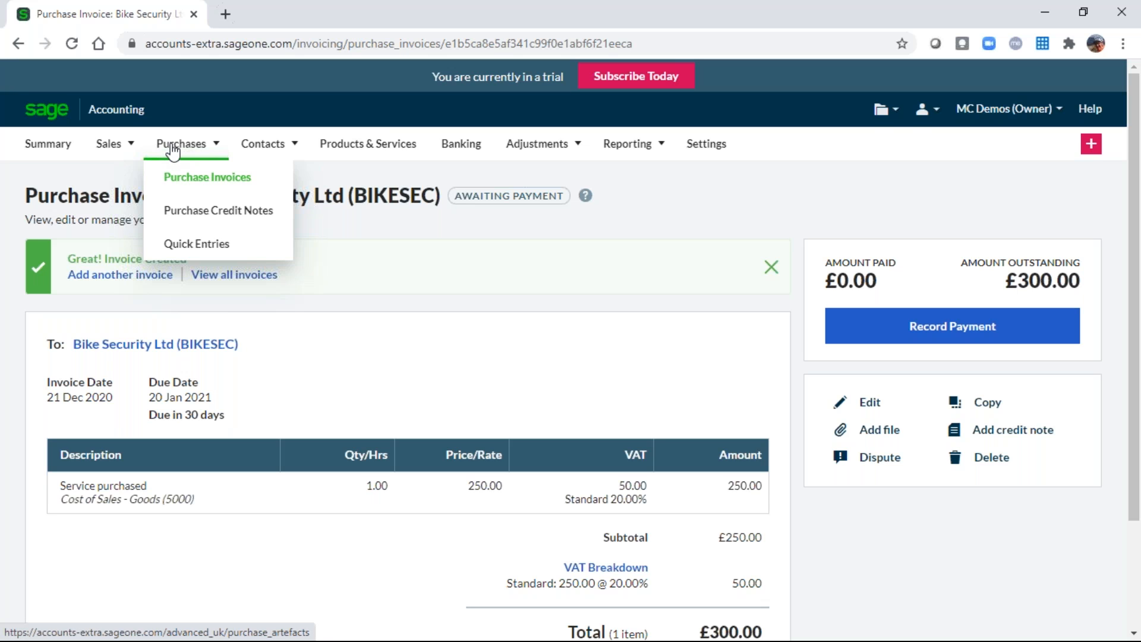
pyautogui.click(184, 245)
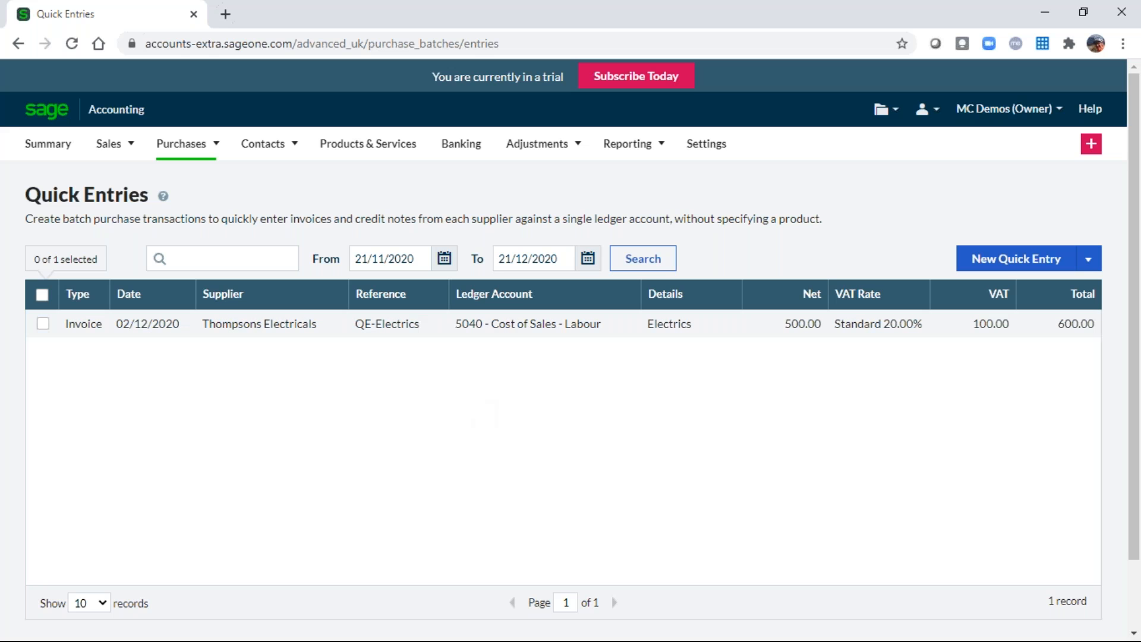
pyautogui.moveTo(190, 153)
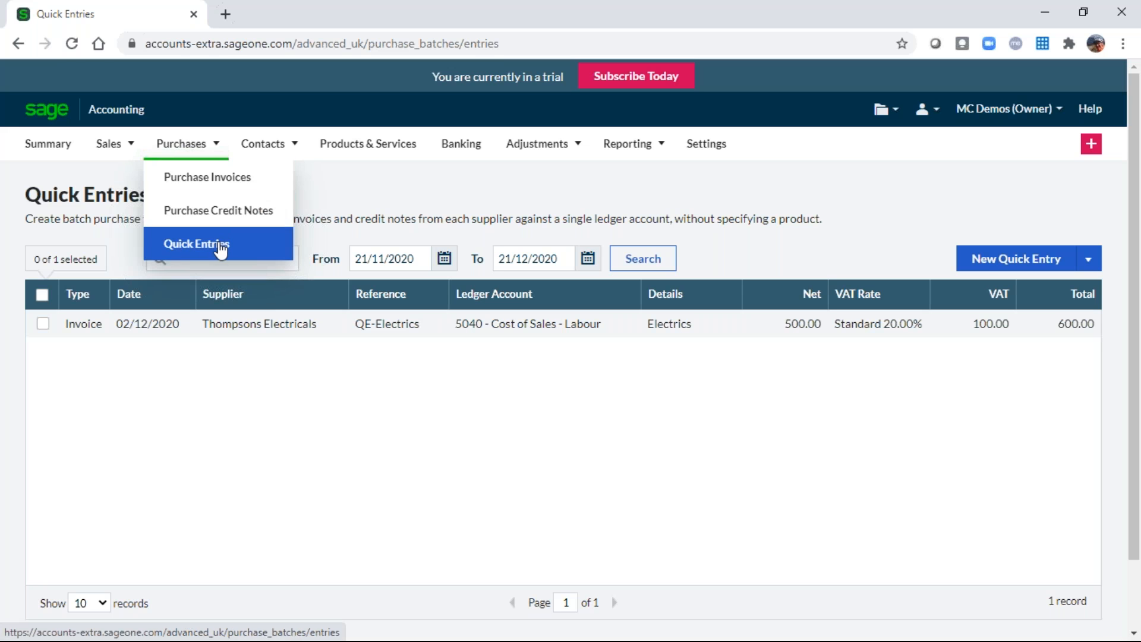
pyautogui.click(997, 261)
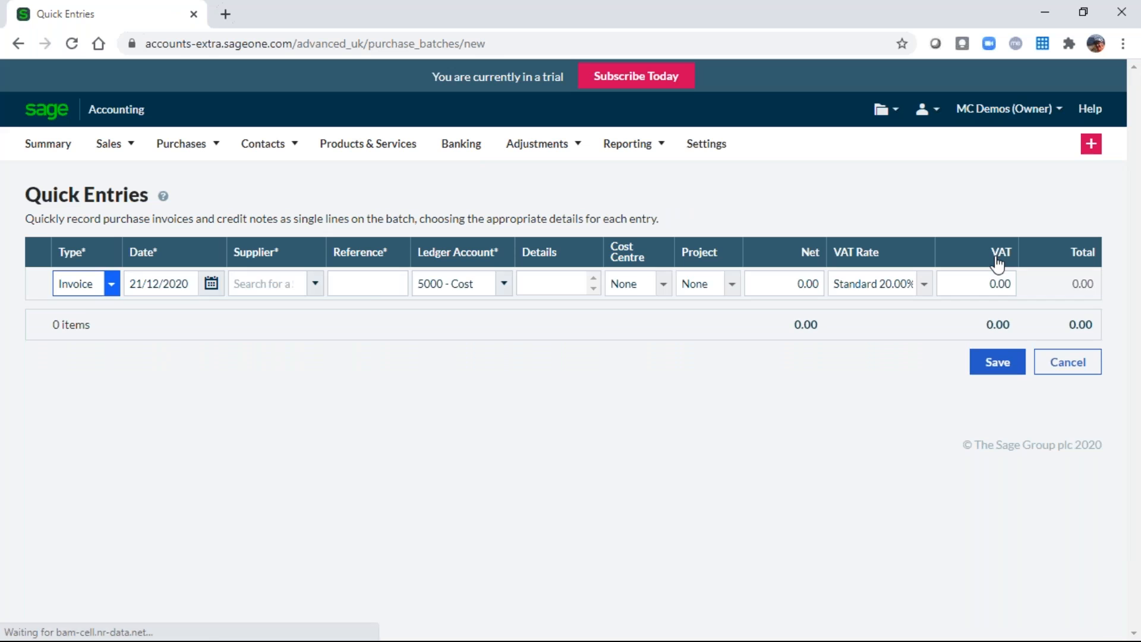
# Set the first quick entry line to type Invoice for the supplier Bike Security Ltd (BIKESEC), keeping the date 21/12/2020
pyautogui.click(77, 293)
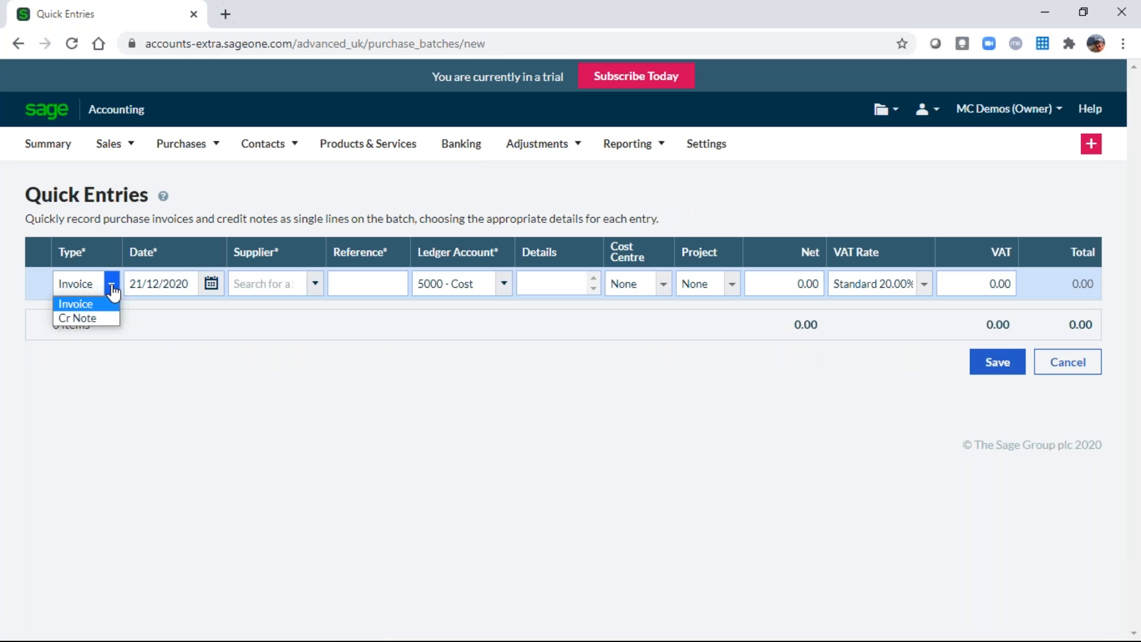
pyautogui.click(73, 304)
pyautogui.click(151, 292)
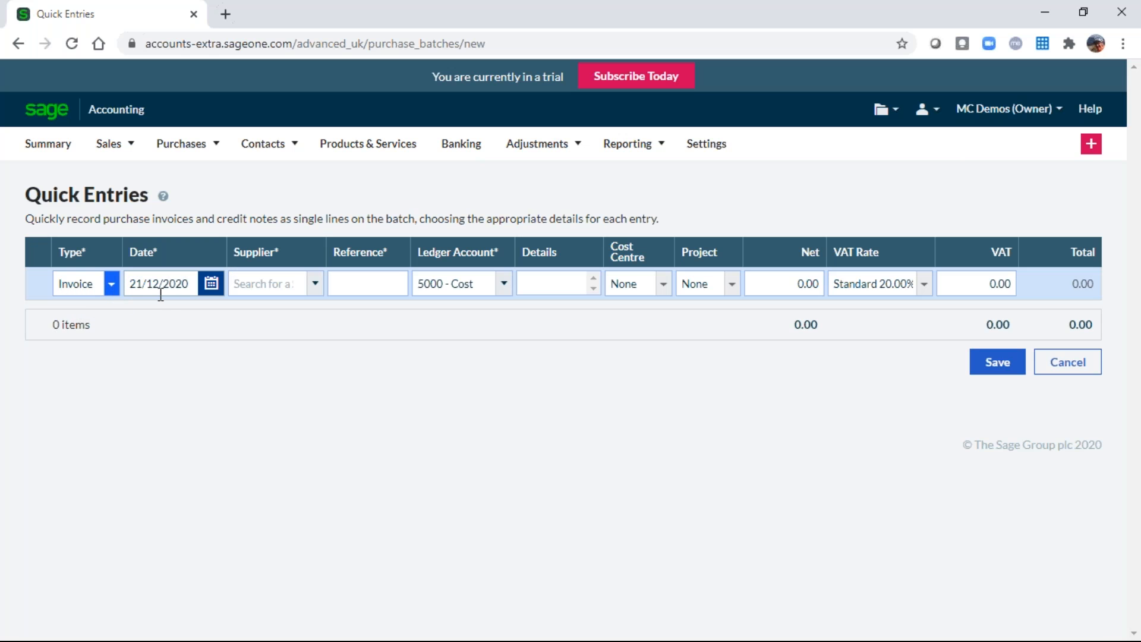
pyautogui.click(246, 288)
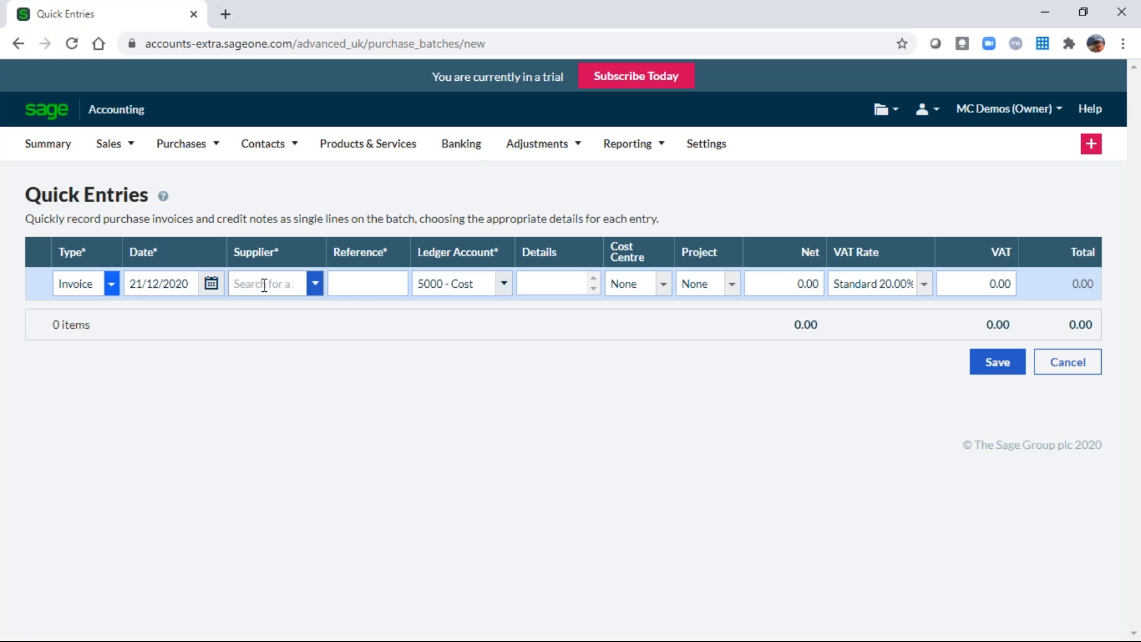
pyautogui.click(264, 286)
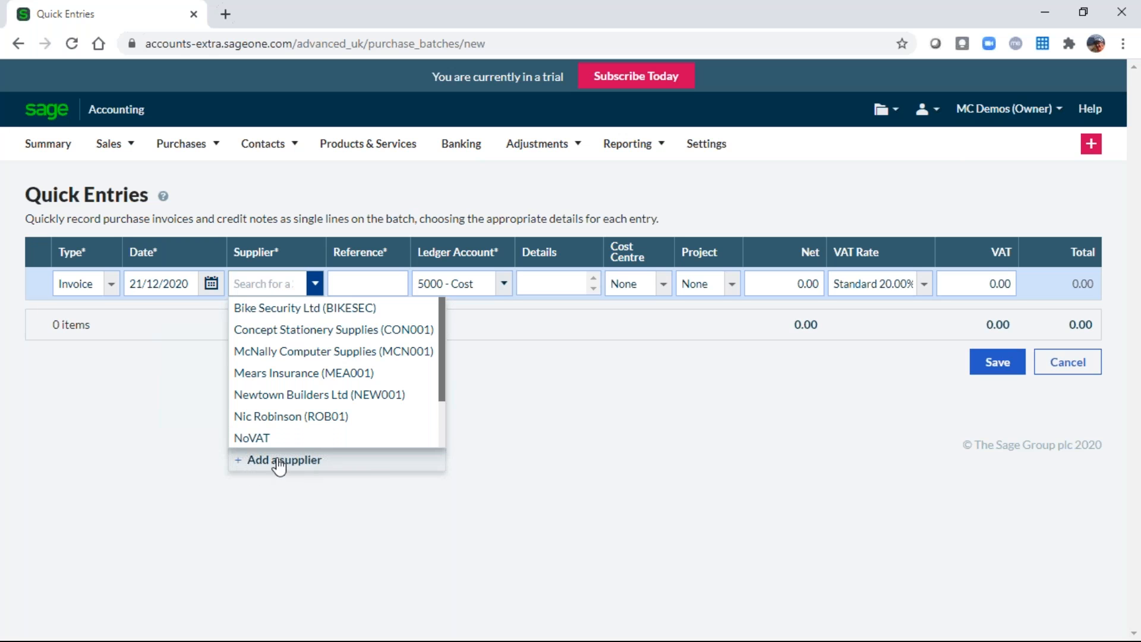
pyautogui.click(270, 315)
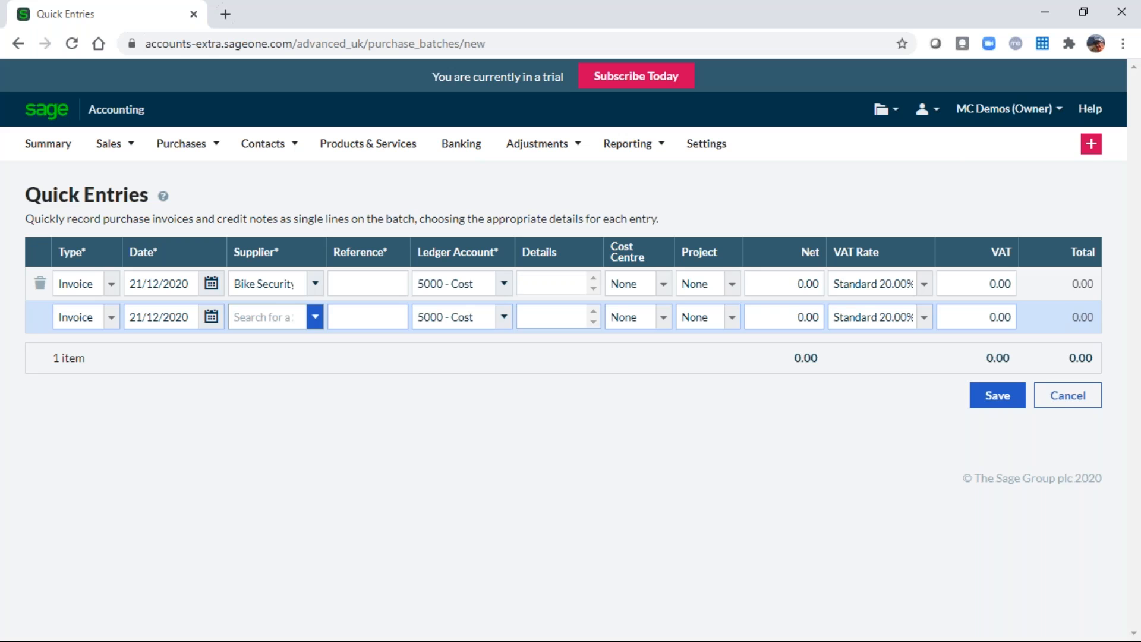
# Enter reference 12345 and details "Services" on the Bike Security line, keeping the 5000 - Cost ledger account
pyautogui.click(368, 284)
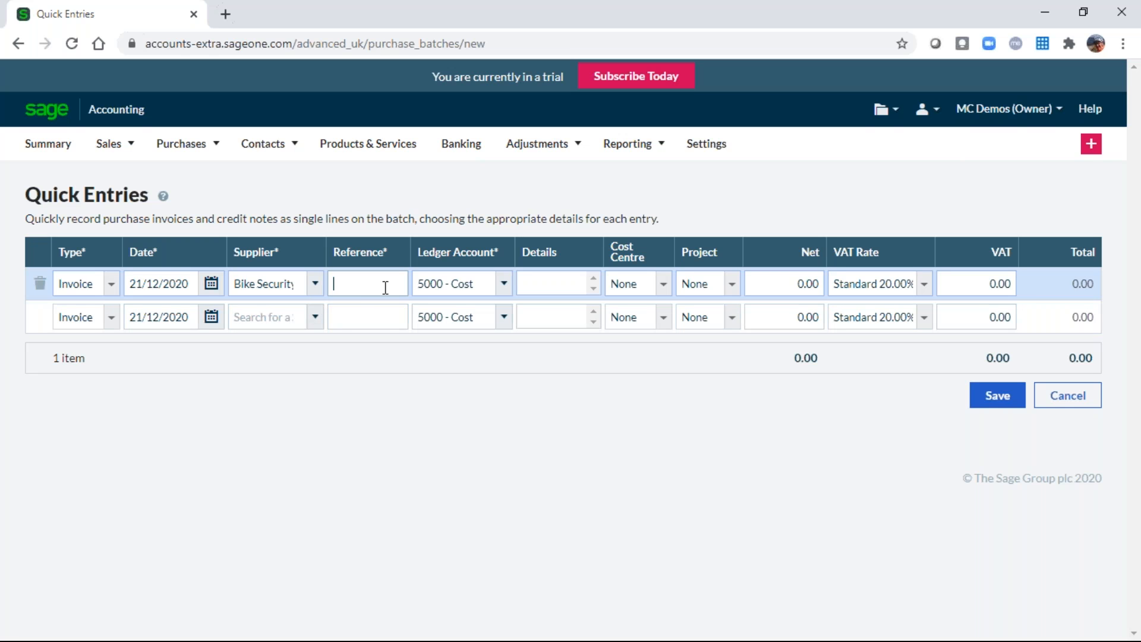
pyautogui.write('12345')
pyautogui.press('Tab')
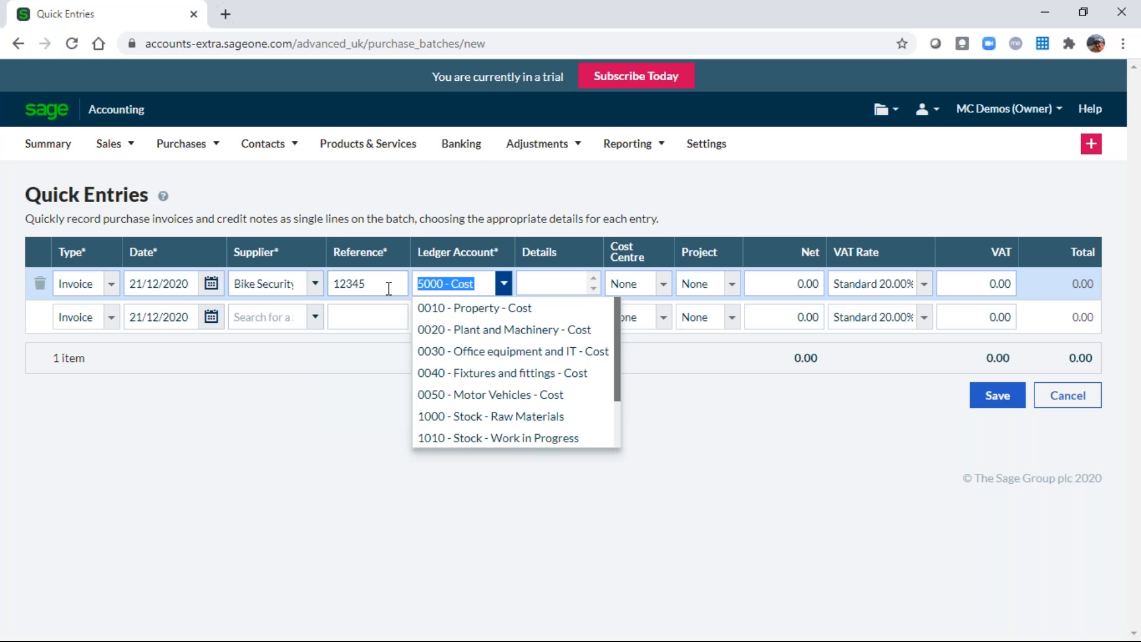
pyautogui.click(525, 281)
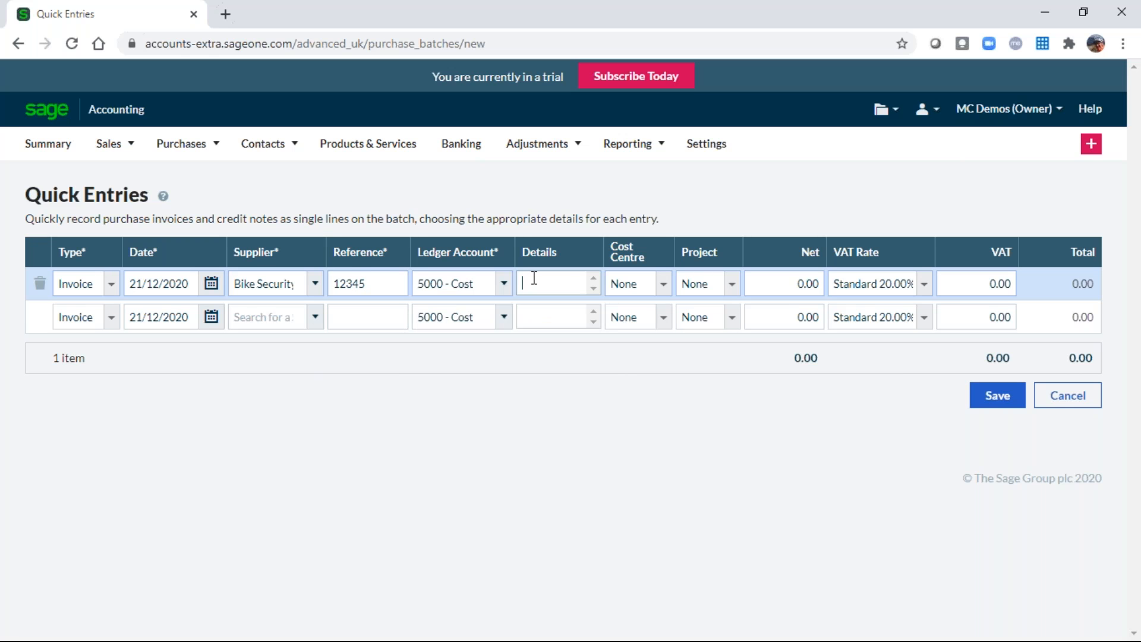
pyautogui.write('Services')
# Set the line's net amount to 250 at the Standard 20.00% VAT rate and save the quick entry
pyautogui.click(778, 283)
pyautogui.write('250')
pyautogui.click(891, 289)
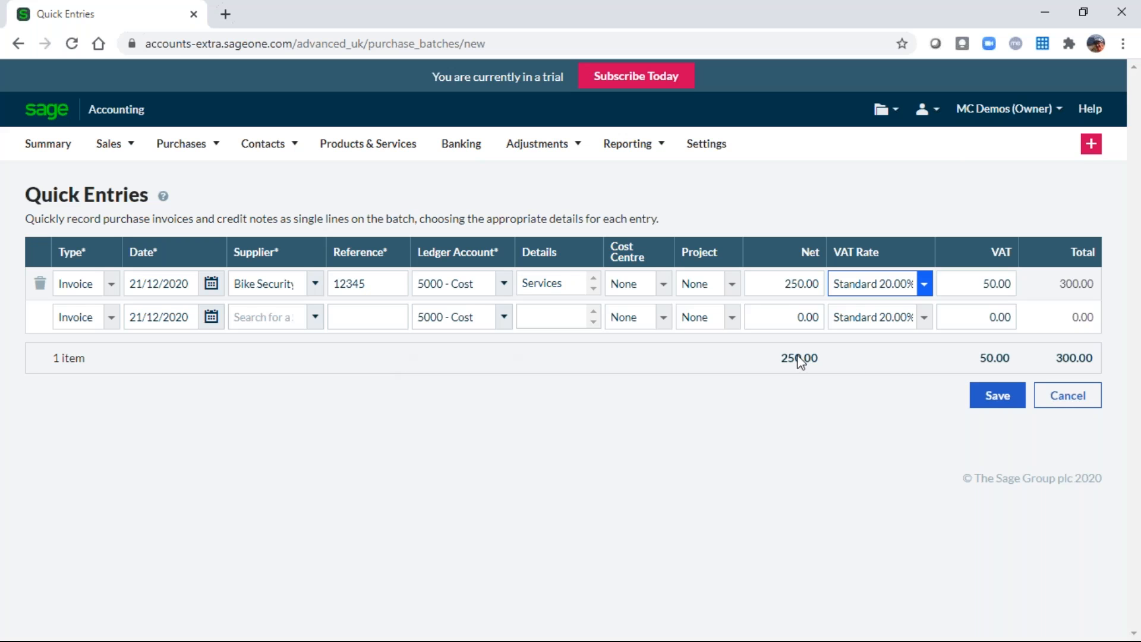
pyautogui.click(991, 397)
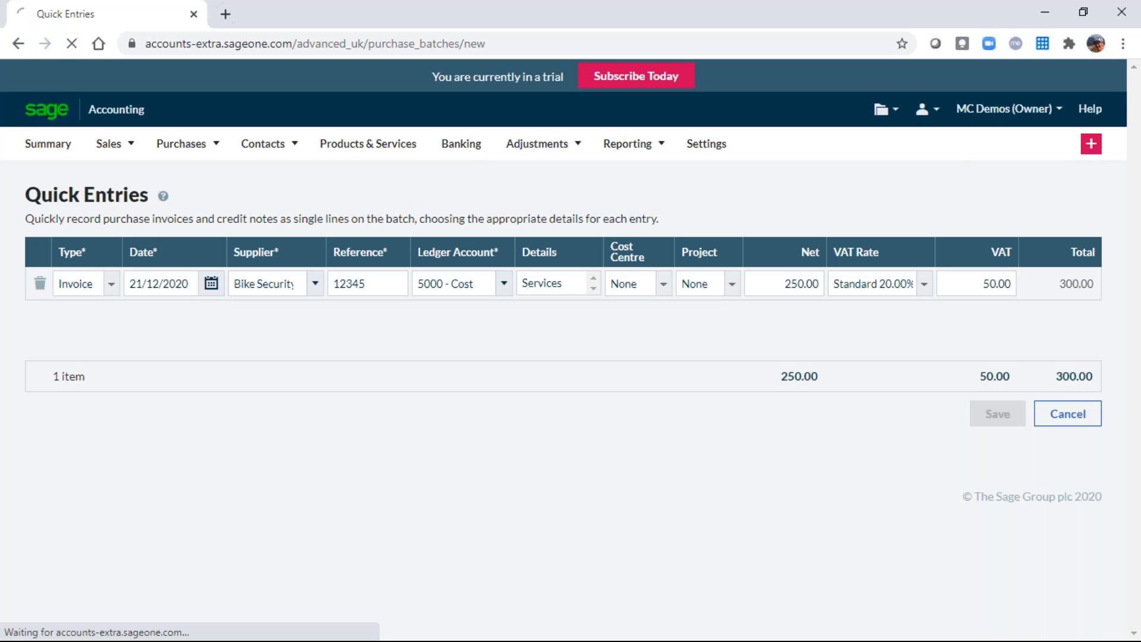